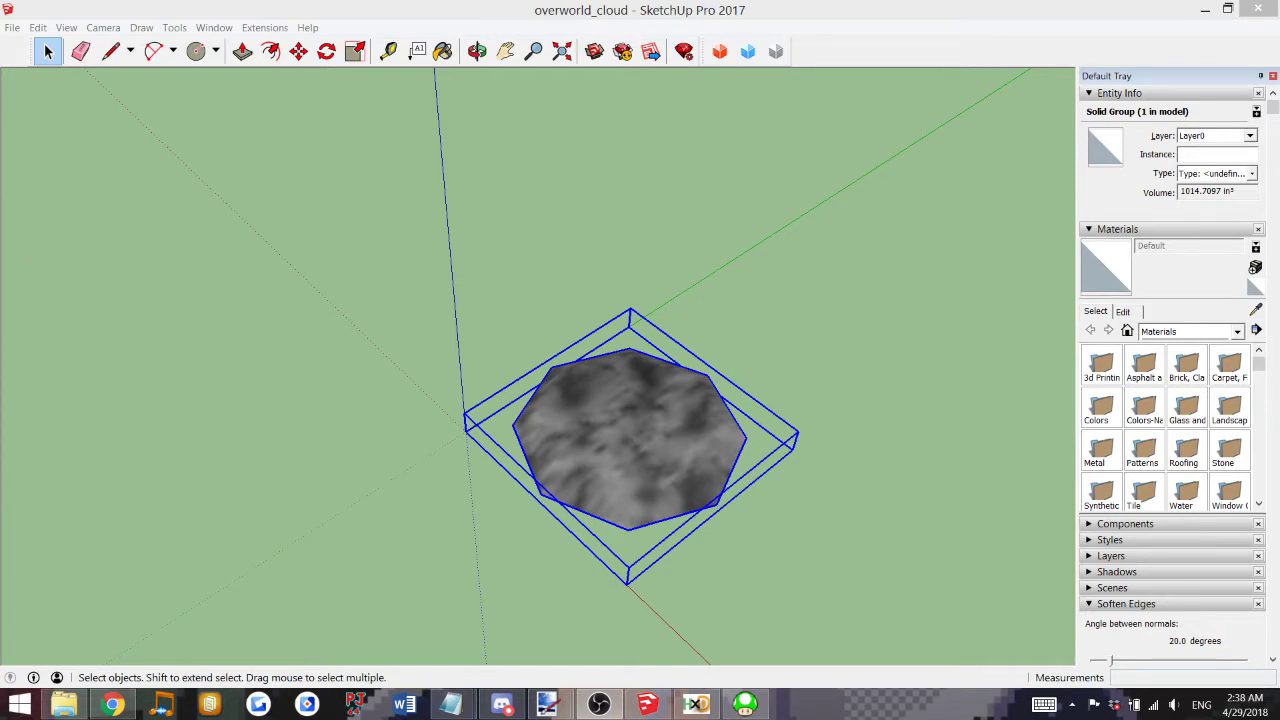
{"action": "left_click", "coordinate": [717, 267]}
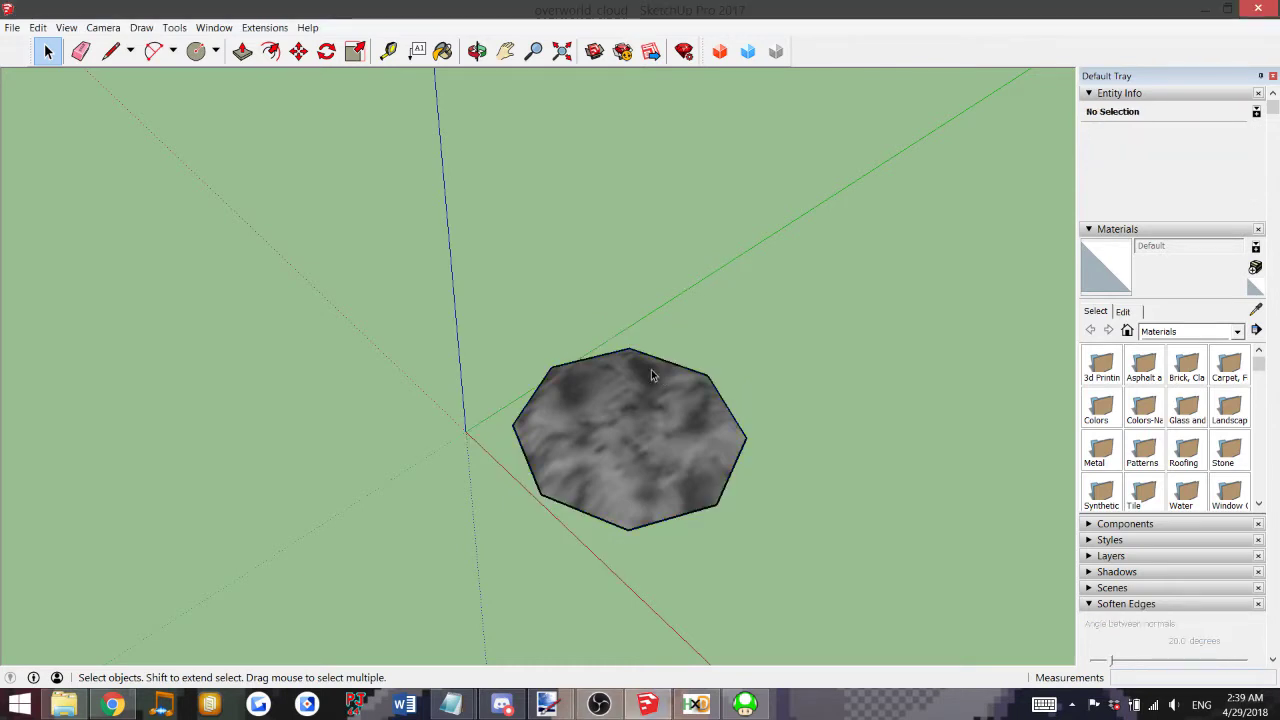
{"action": "left_click", "coordinate": [642, 434]}
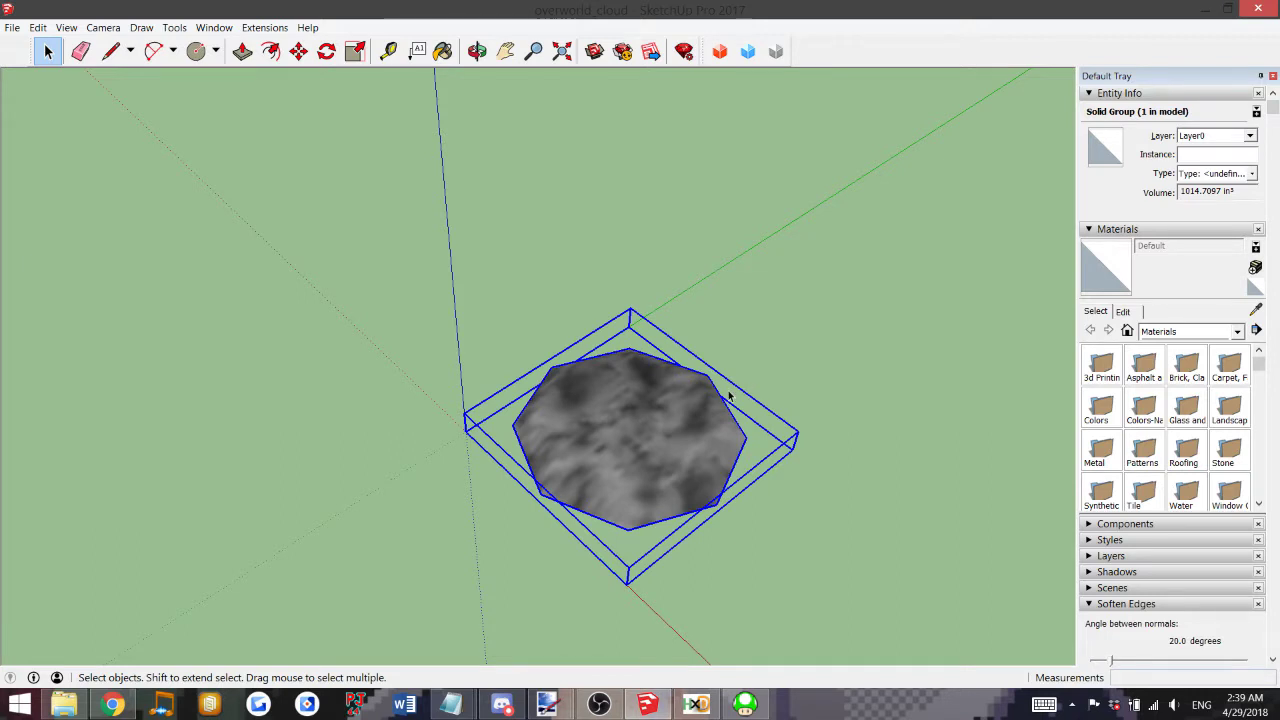
{"action": "left_click", "coordinate": [535, 525]}
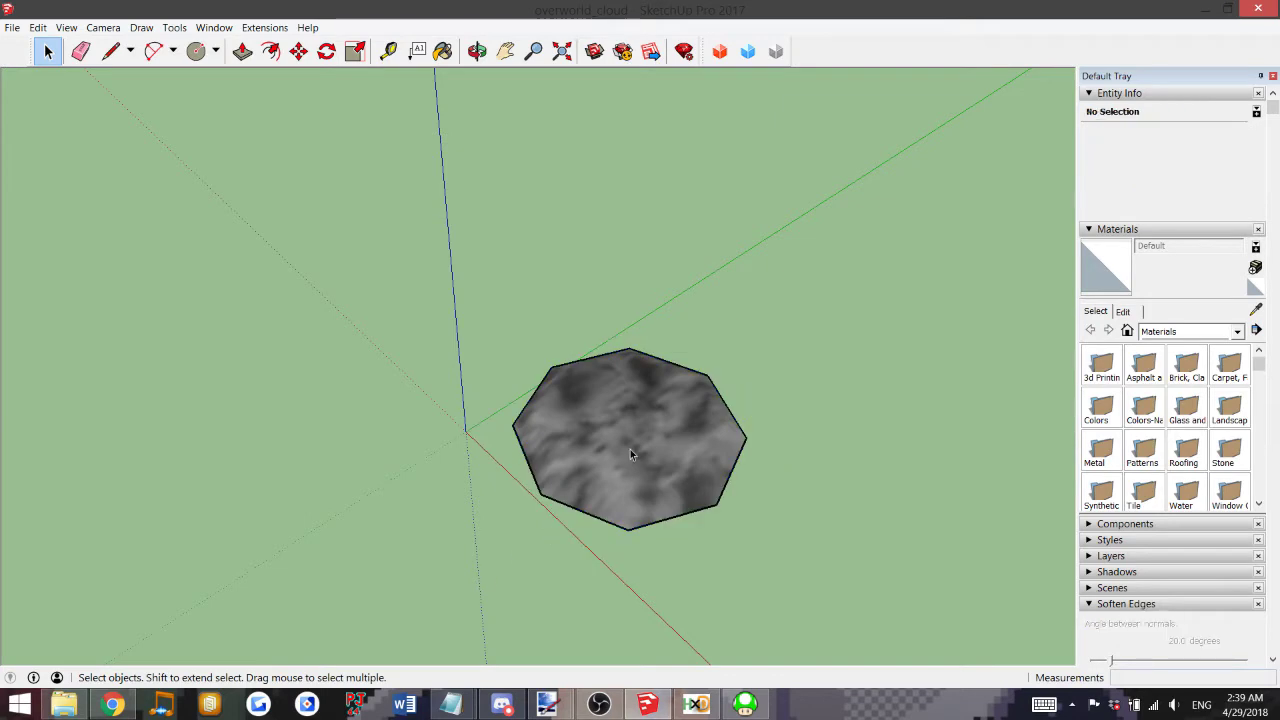
{"action": "left_click", "coordinate": [630, 449]}
{"action": "left_click", "coordinate": [506, 558]}
Switch to the Behavior Scripts file in Notepad and highlight the Moving Up And Down title.
{"action": "mouse_move", "coordinate": [451, 704]}
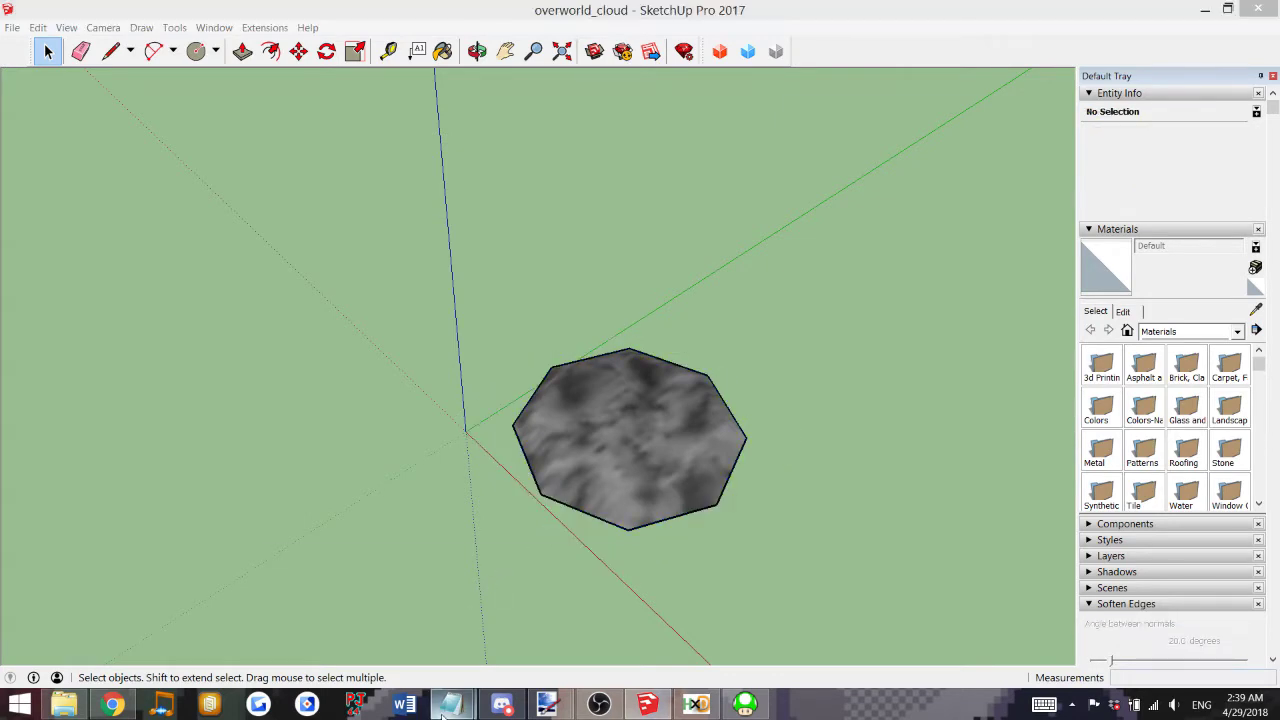
{"action": "left_click", "coordinate": [543, 622]}
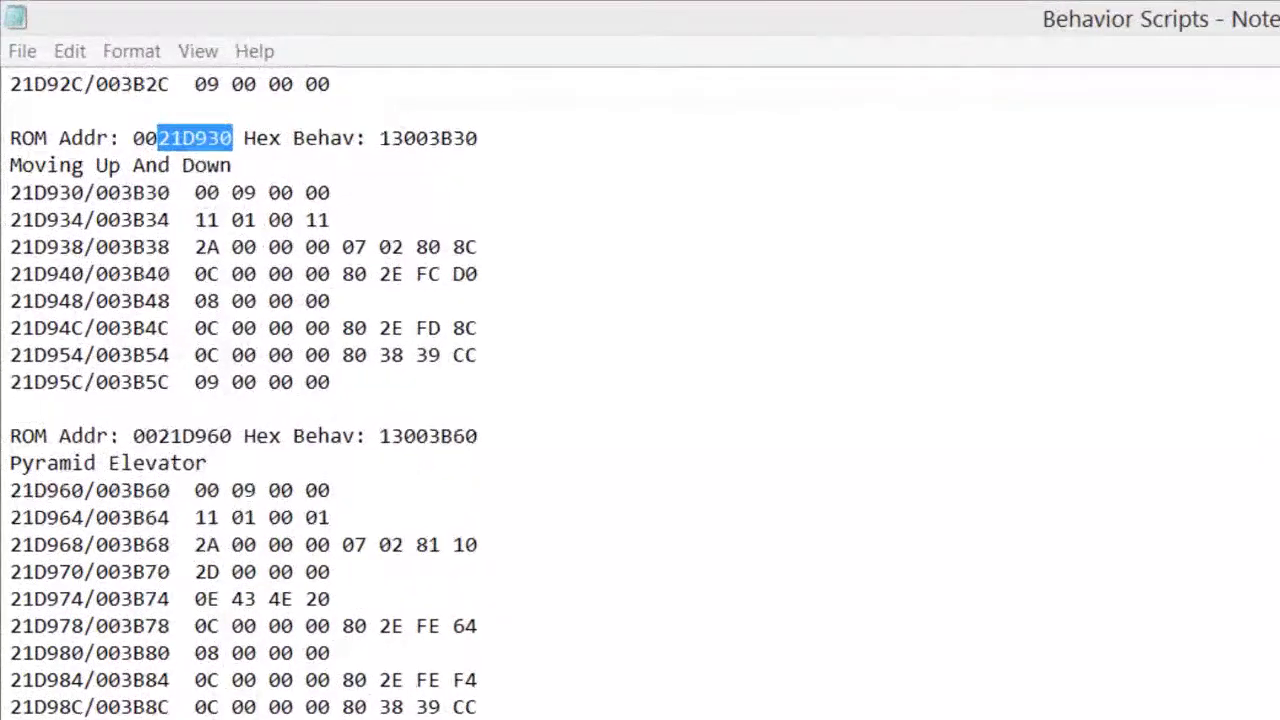
{"action": "left_click", "coordinate": [552, 330]}
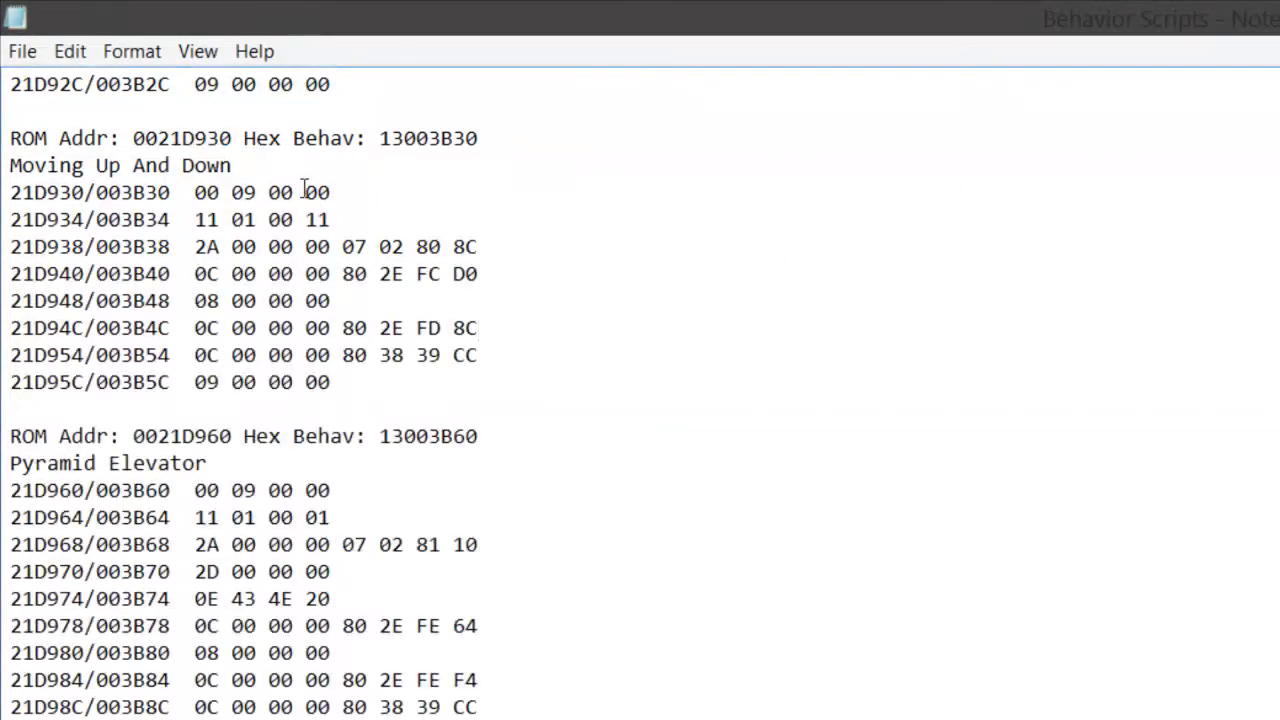
{"action": "left_click_drag", "start_coordinate": [232, 165], "coordinate": [8, 170]}
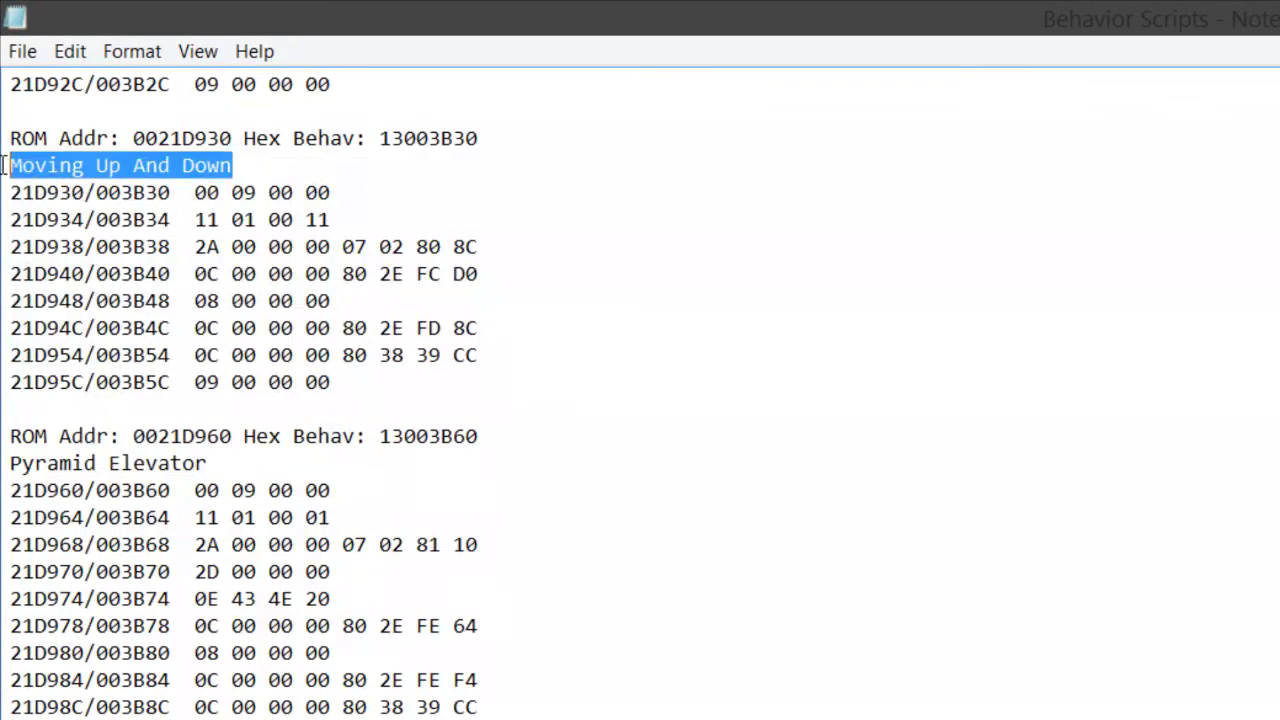
{"action": "left_click", "coordinate": [86, 51]}
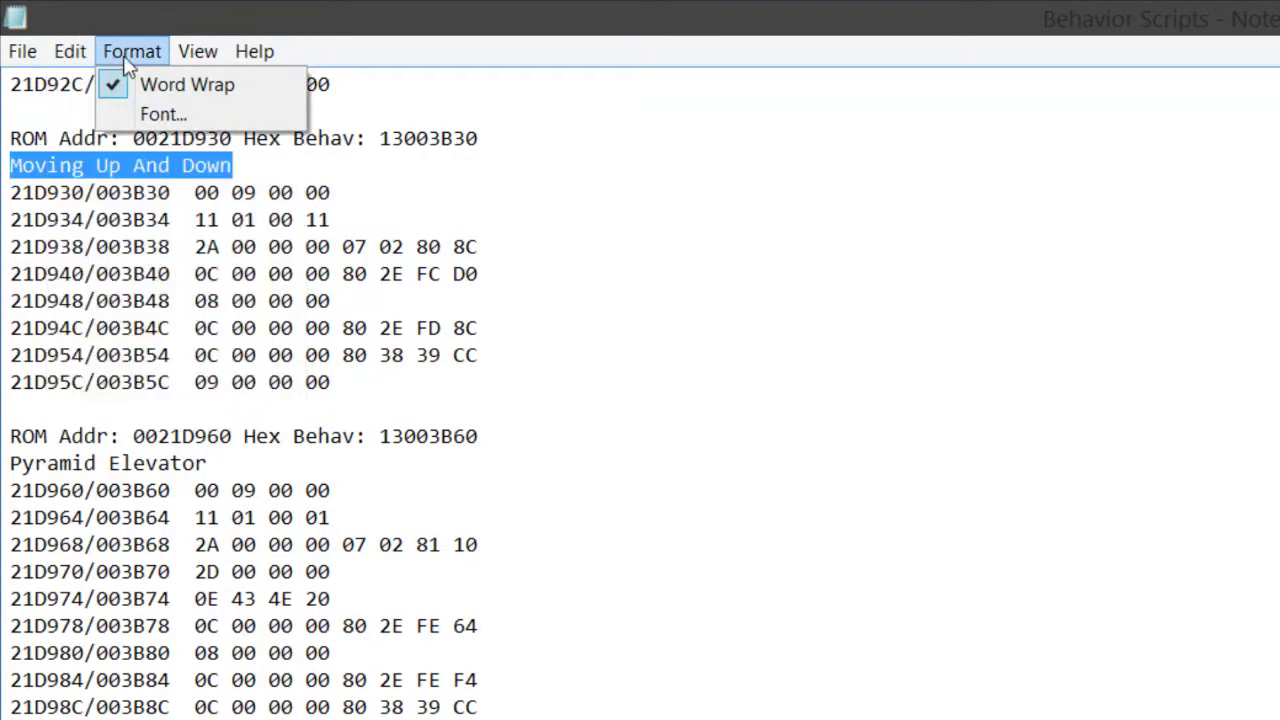
{"action": "left_click", "coordinate": [175, 262]}
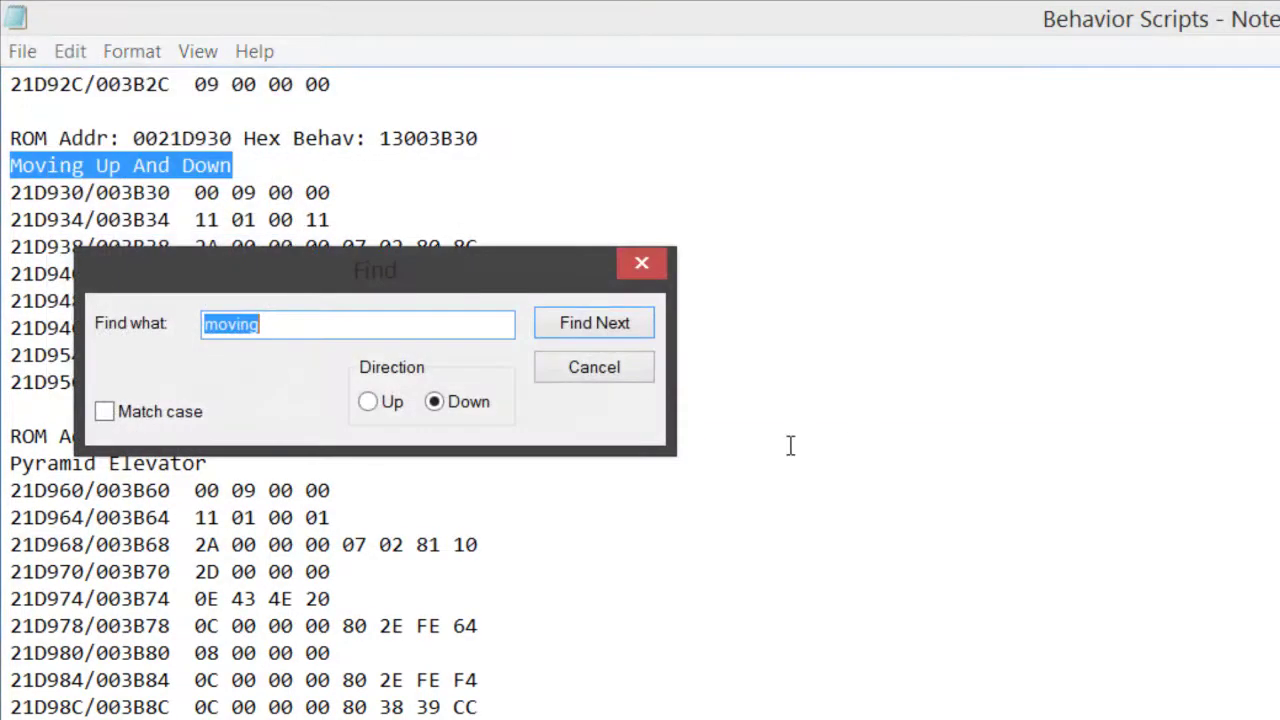
{"action": "left_click", "coordinate": [615, 366]}
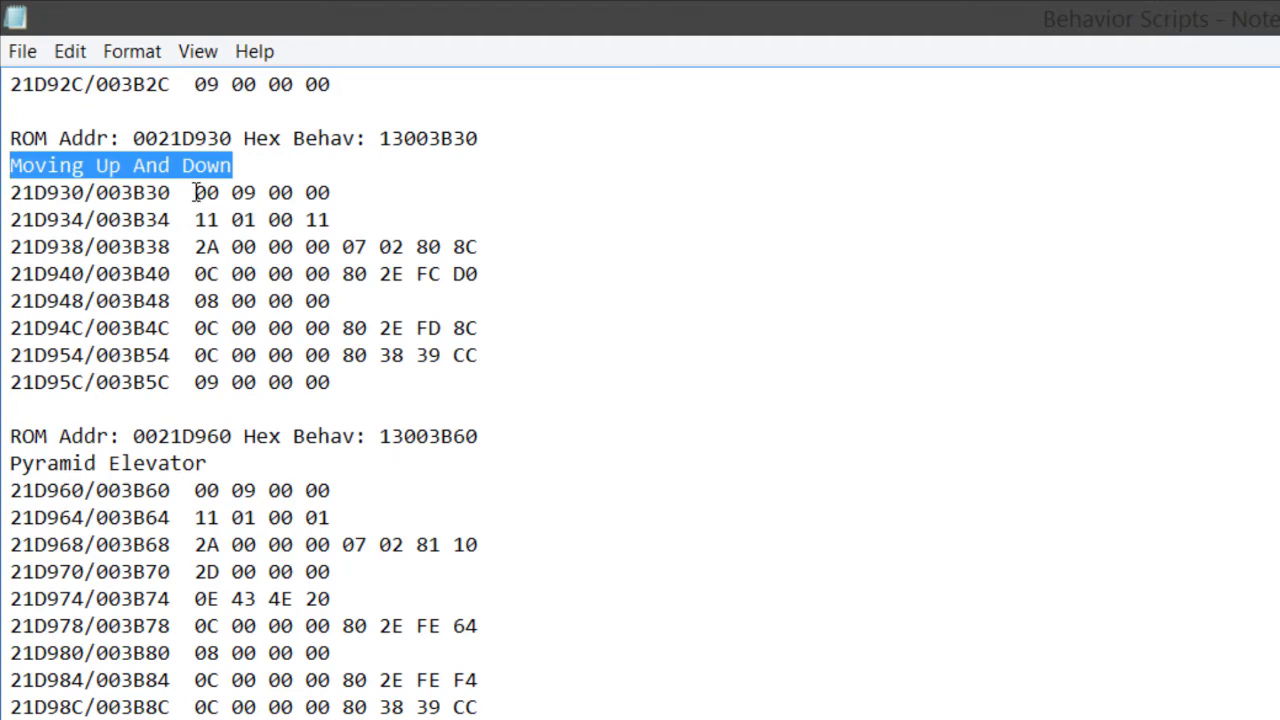
Examine the Moving Up And Down script's first command, 00 09 00 00, and its 08 and 09 command lines.
{"action": "left_click_drag", "start_coordinate": [195, 192], "coordinate": [351, 190]}
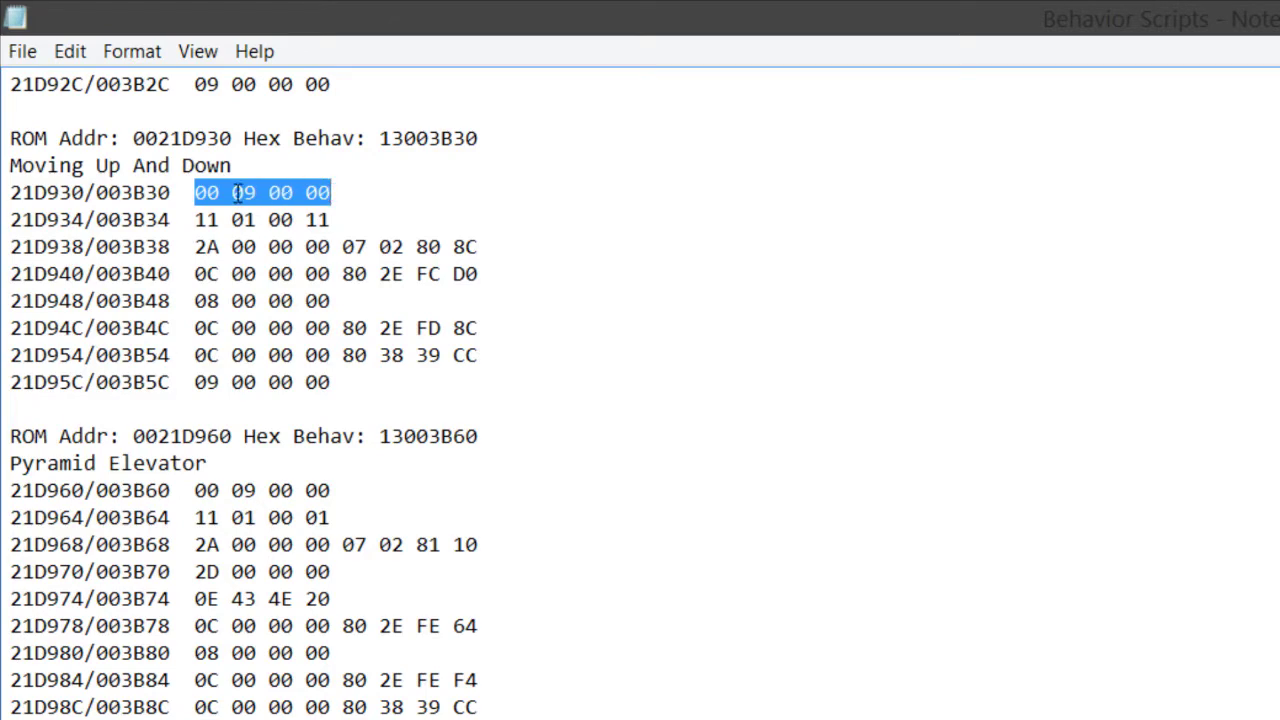
{"action": "left_click_drag", "start_coordinate": [257, 192], "coordinate": [231, 192]}
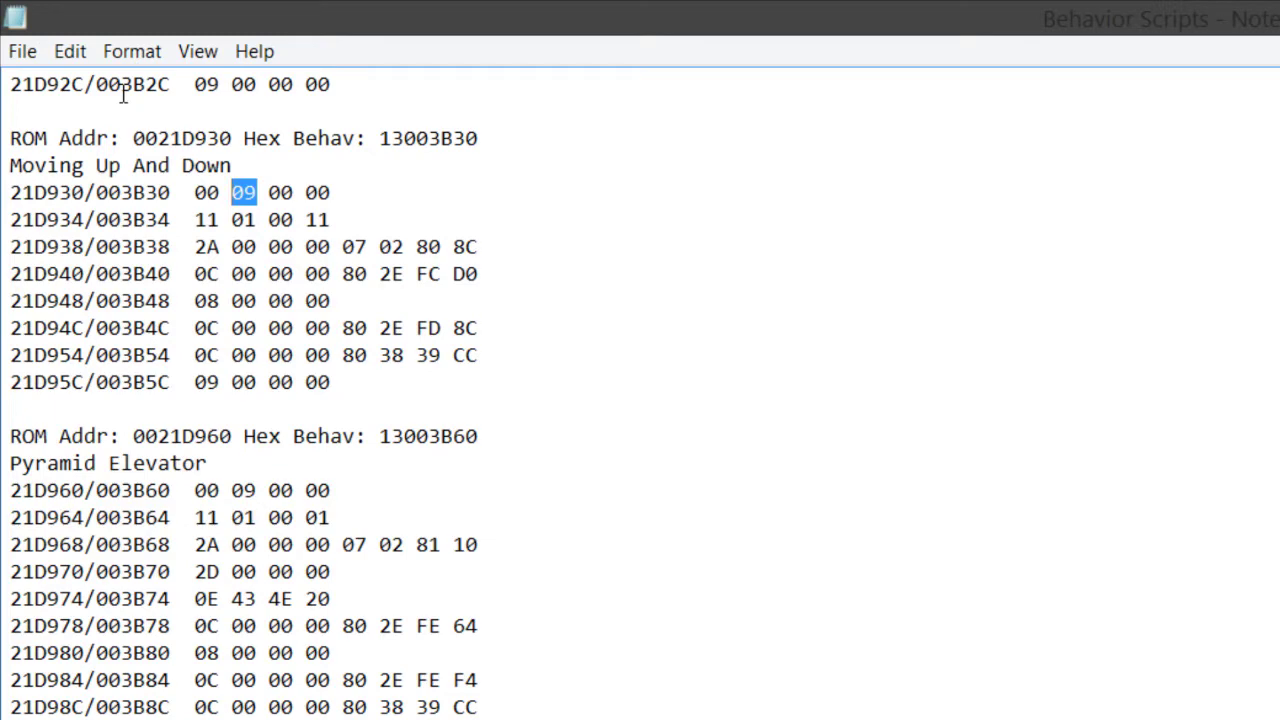
{"action": "left_click_drag", "start_coordinate": [348, 194], "coordinate": [196, 194]}
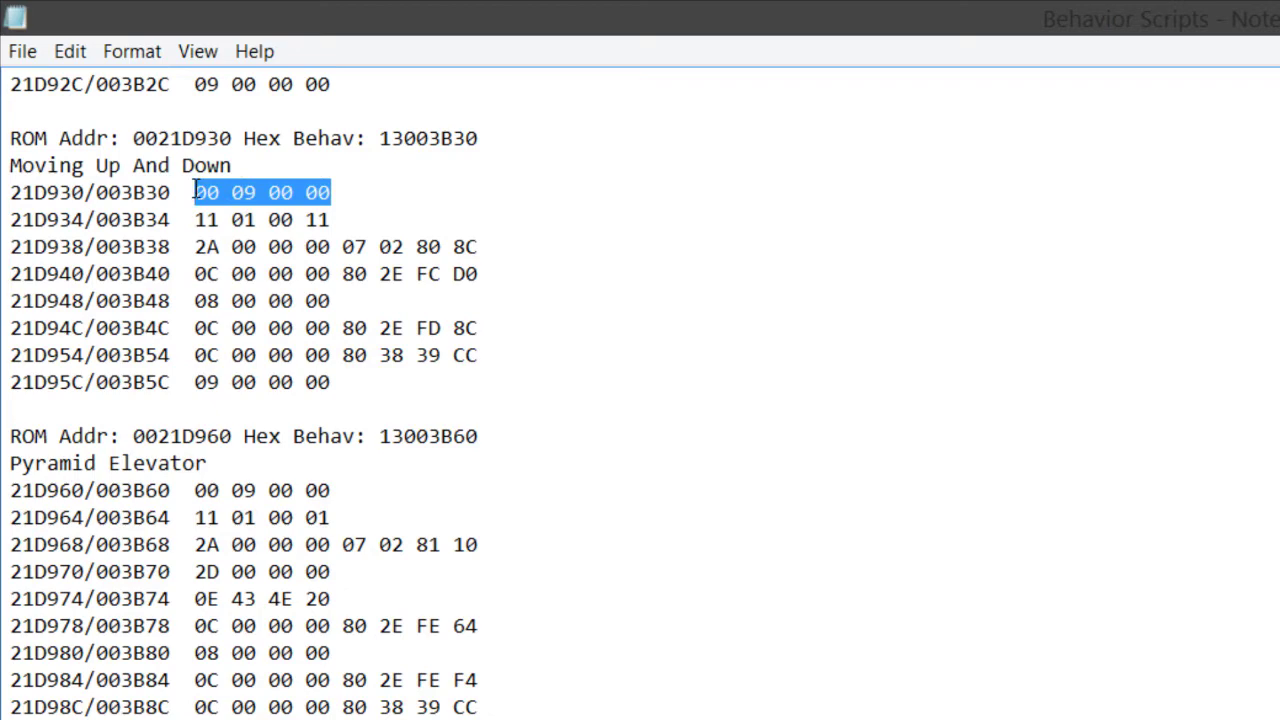
{"action": "left_click_drag", "start_coordinate": [362, 384], "coordinate": [196, 382]}
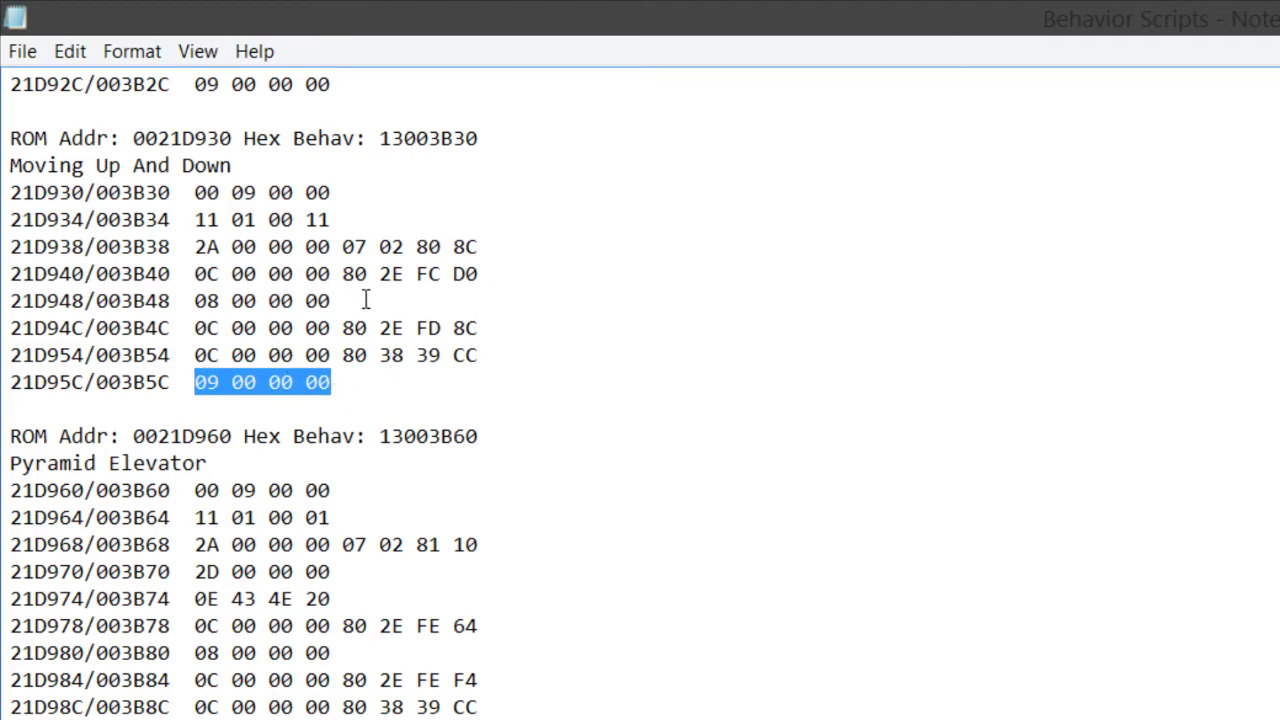
{"action": "left_click_drag", "start_coordinate": [362, 300], "coordinate": [200, 314]}
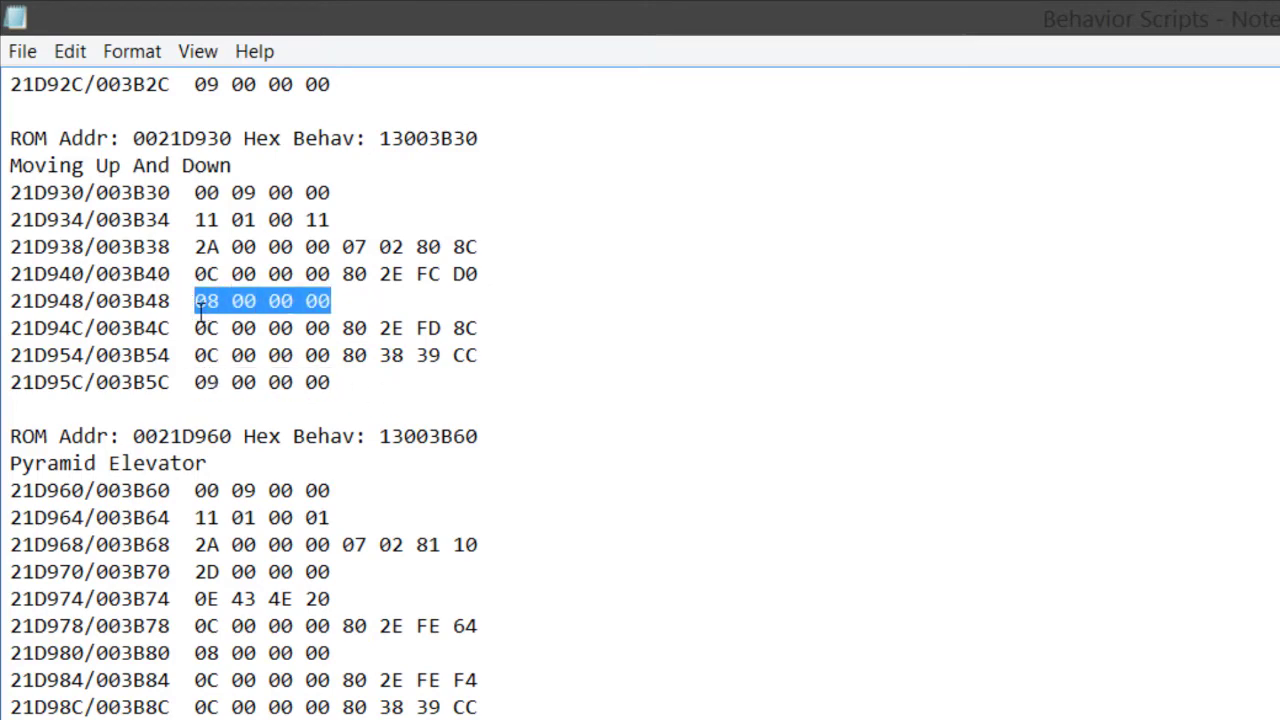
{"action": "left_click_drag", "start_coordinate": [345, 381], "coordinate": [200, 381]}
{"action": "left_click_drag", "start_coordinate": [196, 300], "coordinate": [320, 272]}
{"action": "left_click", "coordinate": [355, 303]}
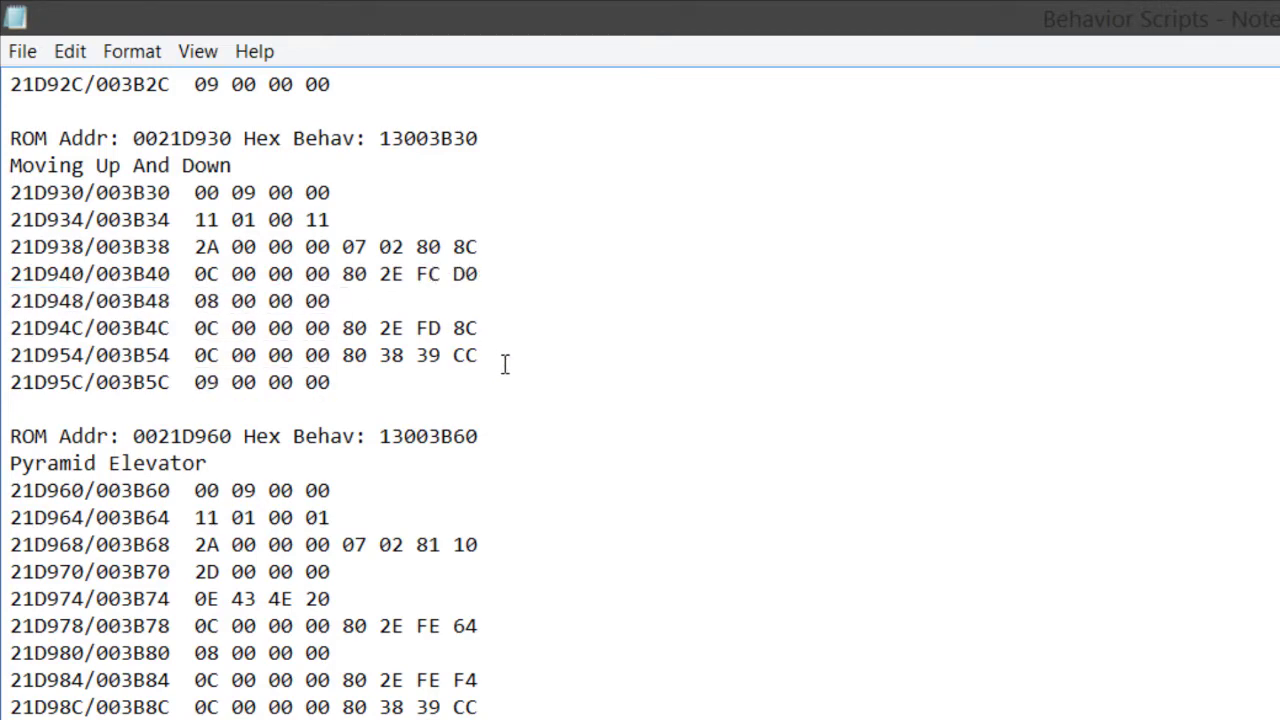
Examine the 0C command lines of the Moving Up And Down script and the addresses they contain, such as 80 38 39 CC.
{"action": "left_click_drag", "start_coordinate": [505, 364], "coordinate": [194, 357]}
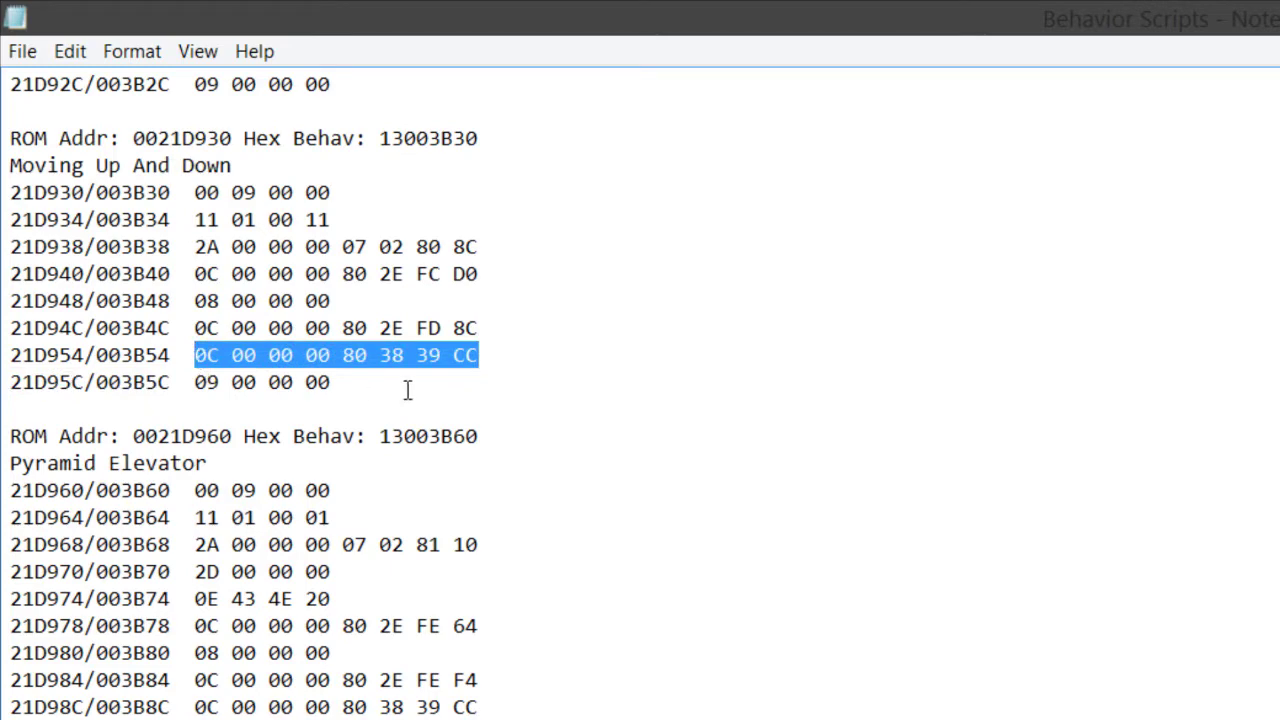
{"action": "left_click", "coordinate": [462, 358]}
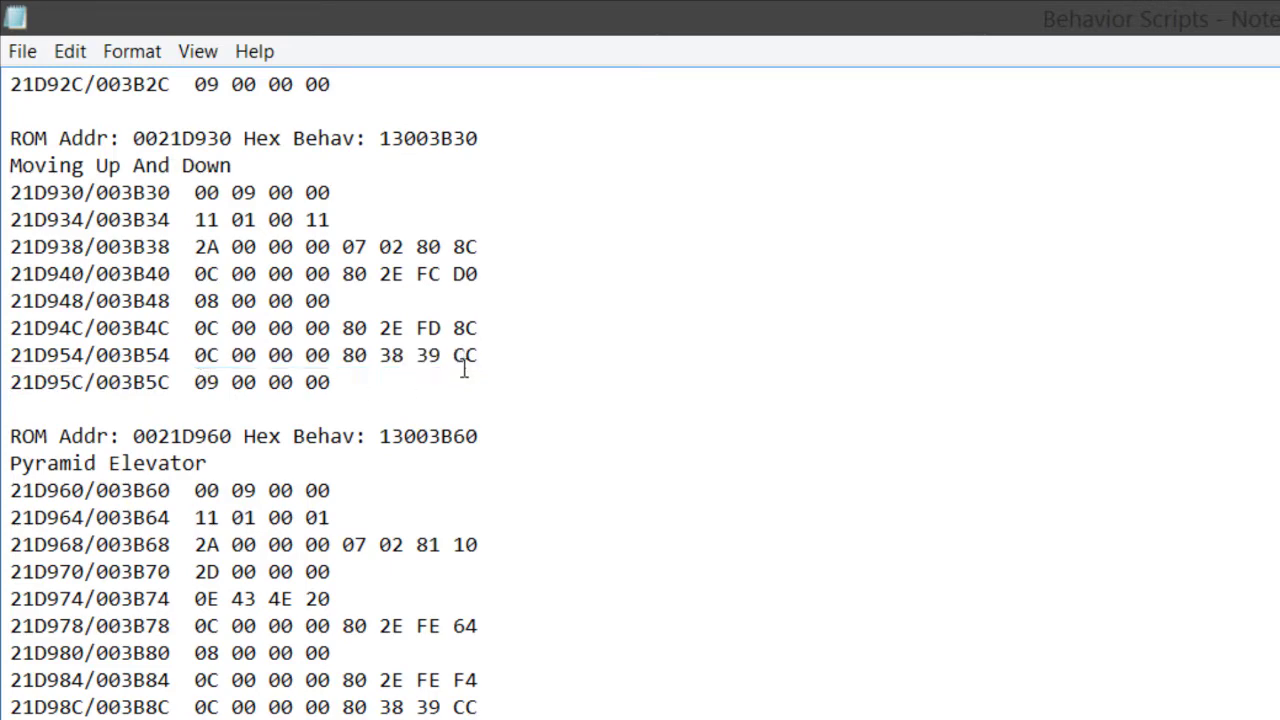
{"action": "double_click", "coordinate": [464, 360]}
{"action": "double_click", "coordinate": [207, 357]}
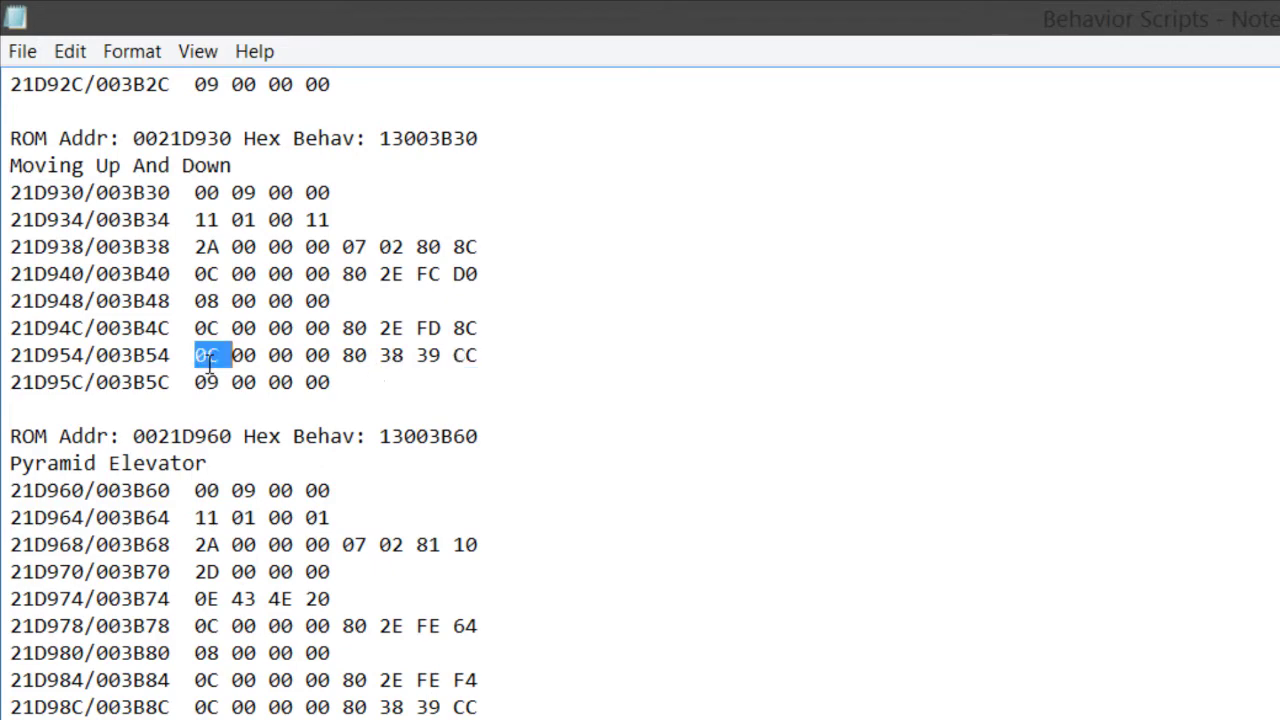
{"action": "left_click", "coordinate": [264, 368]}
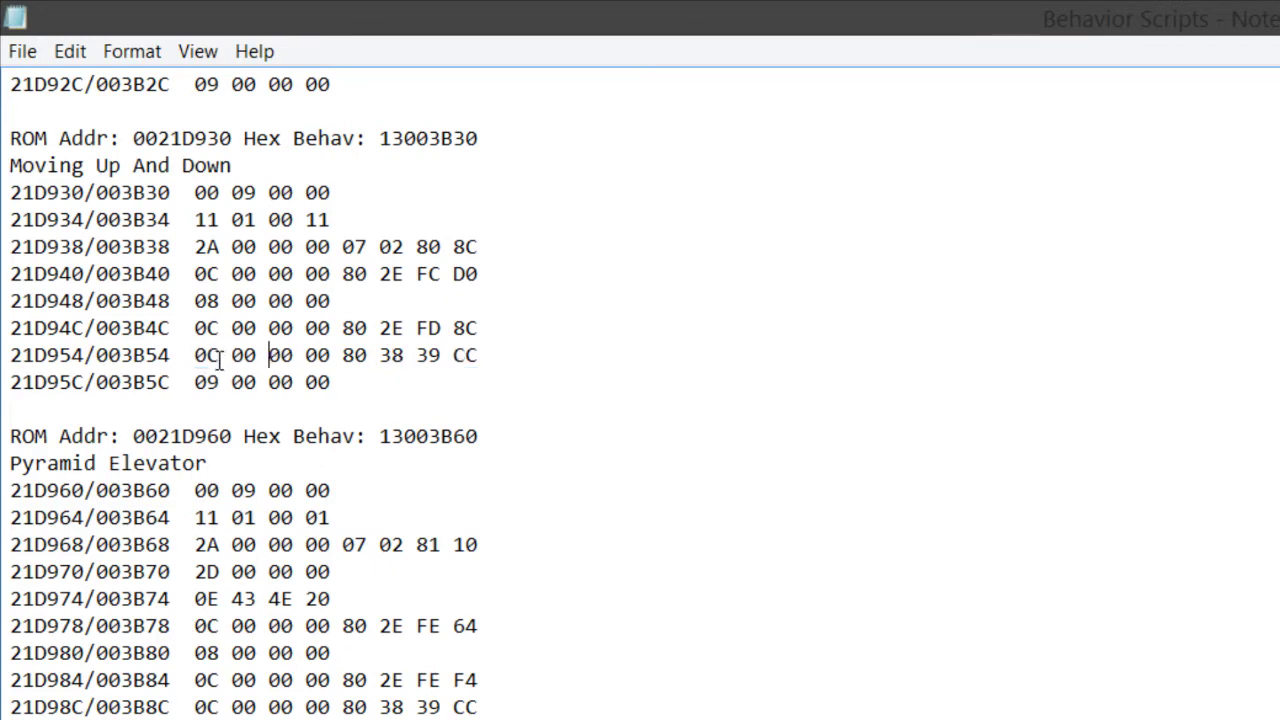
{"action": "left_click_drag", "start_coordinate": [220, 358], "coordinate": [200, 360]}
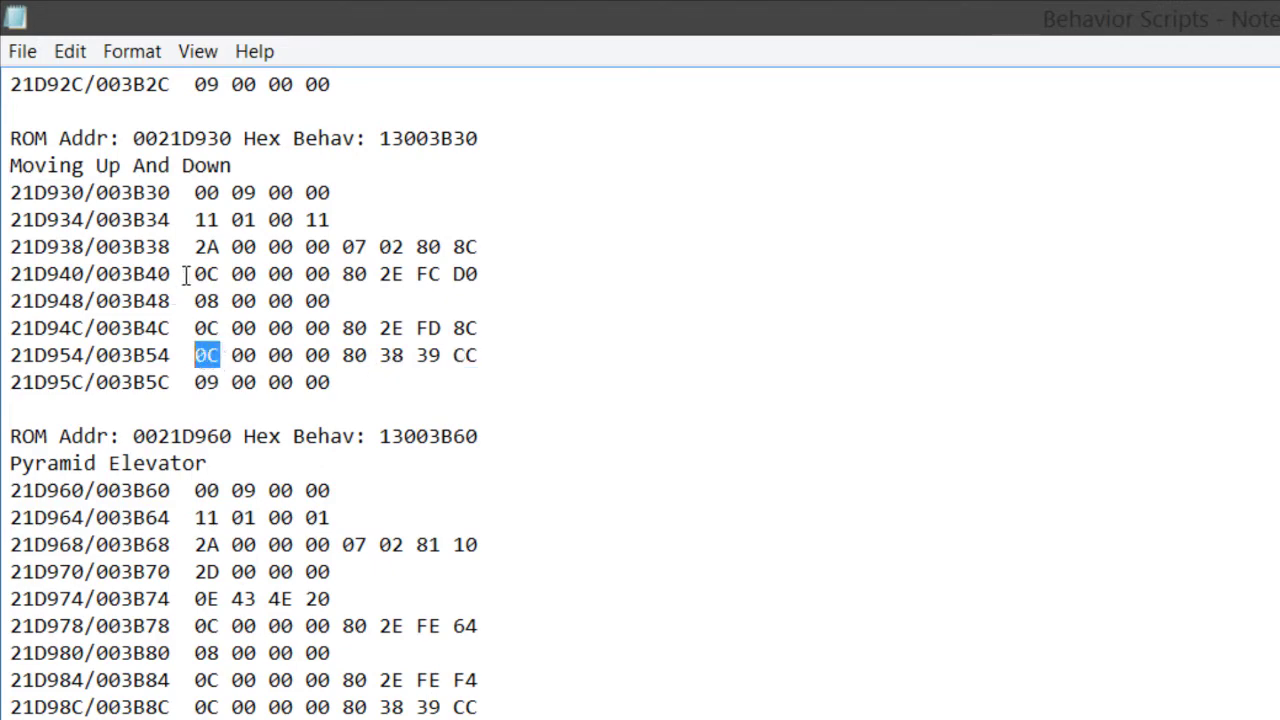
{"action": "left_click_drag", "start_coordinate": [194, 274], "coordinate": [510, 264]}
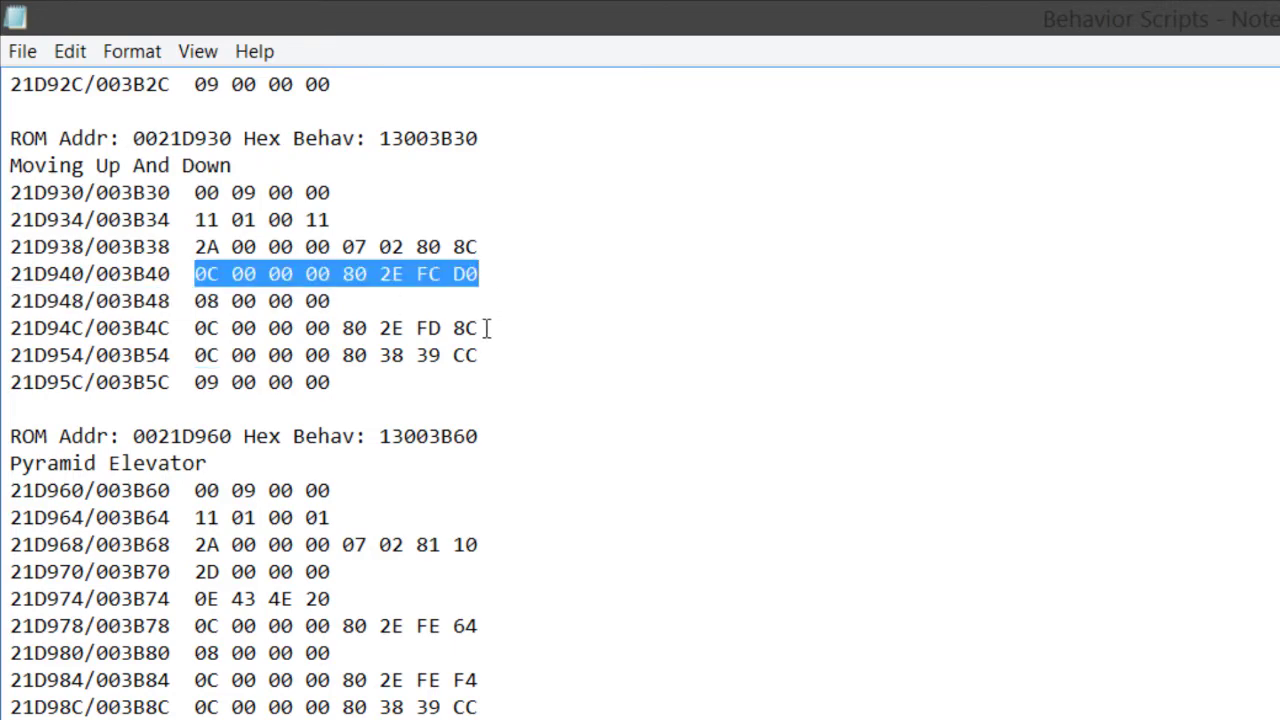
{"action": "left_click_drag", "start_coordinate": [484, 328], "coordinate": [479, 361]}
{"action": "left_click", "coordinate": [196, 358]}
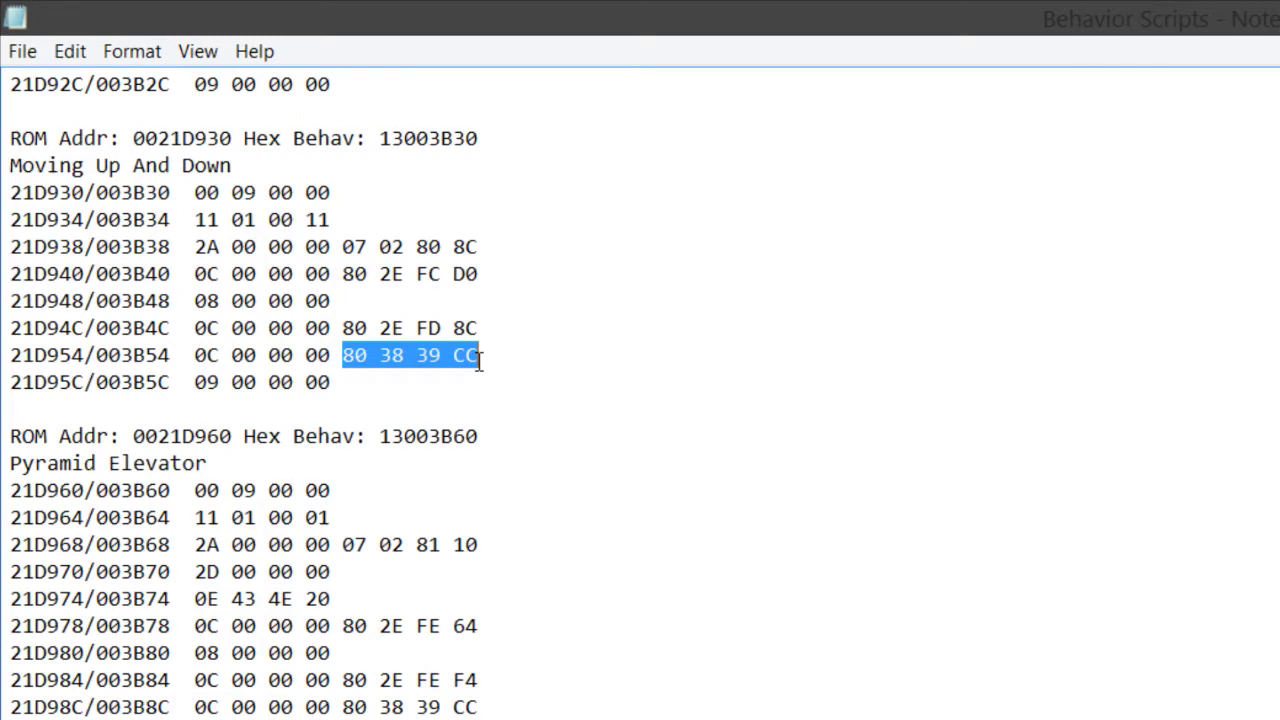
{"action": "right_click", "coordinate": [479, 362]}
{"action": "left_click", "coordinate": [466, 356]}
{"action": "triple_click", "coordinate": [357, 372]}
{"action": "mouse_move", "coordinate": [479, 356]}
{"action": "left_mouse_down"}
{"action": "mouse_move", "coordinate": [343, 365]}
{"action": "mouse_move", "coordinate": [506, 394]}
{"action": "mouse_move", "coordinate": [490, 353]}
{"action": "left_mouse_up"}
{"action": "left_click", "coordinate": [466, 356]}
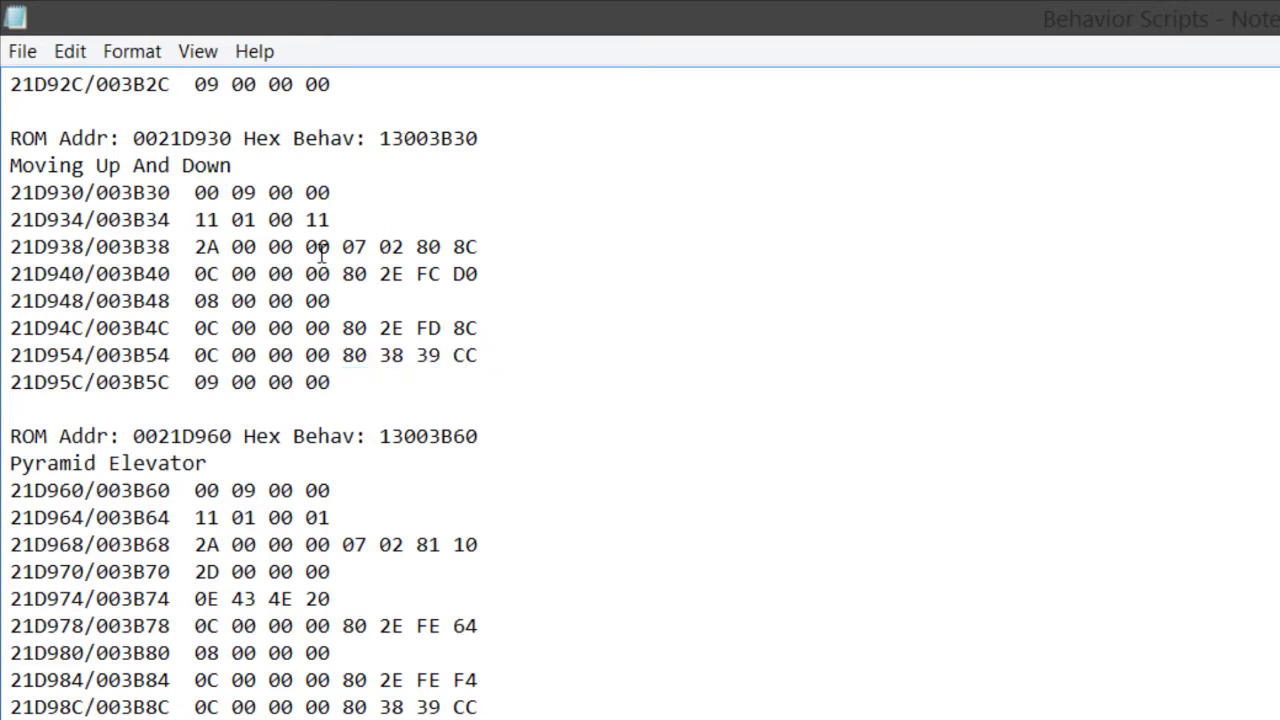
Examine the 2A command line of the Moving Up And Down script and its address 07 02 80 8C.
{"action": "left_click_drag", "start_coordinate": [194, 246], "coordinate": [218, 250]}
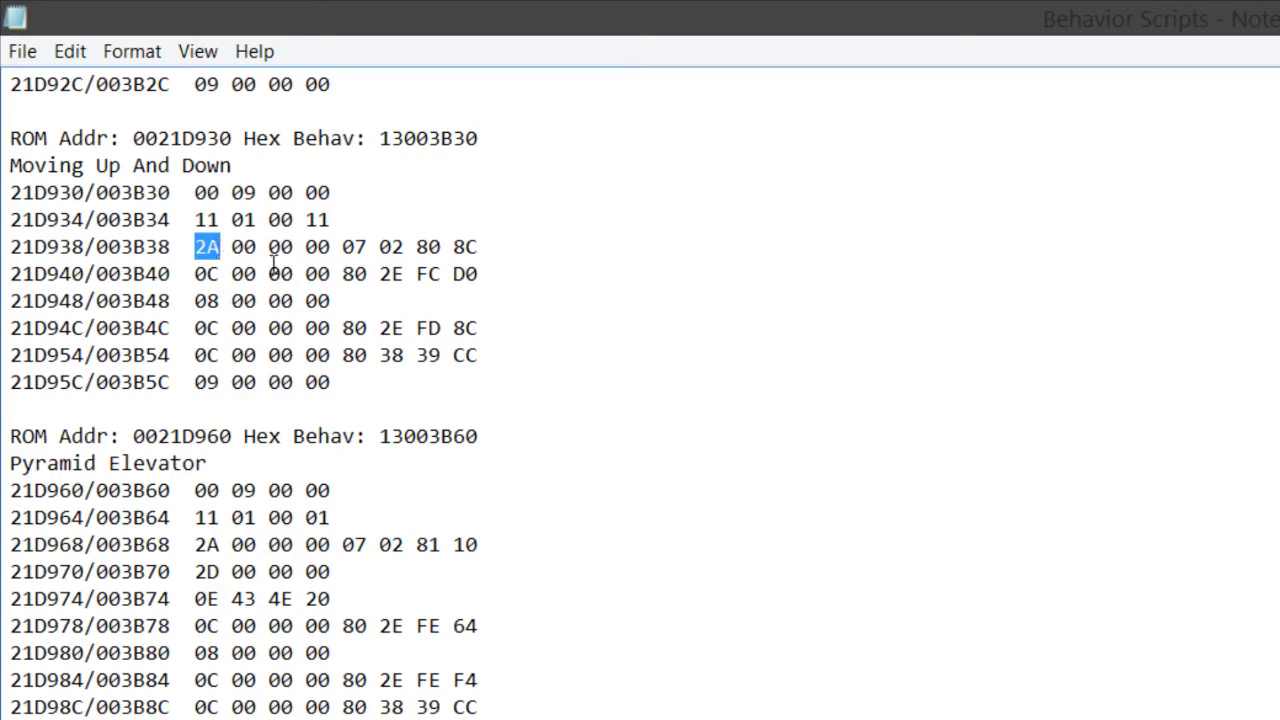
{"action": "left_click", "coordinate": [228, 248]}
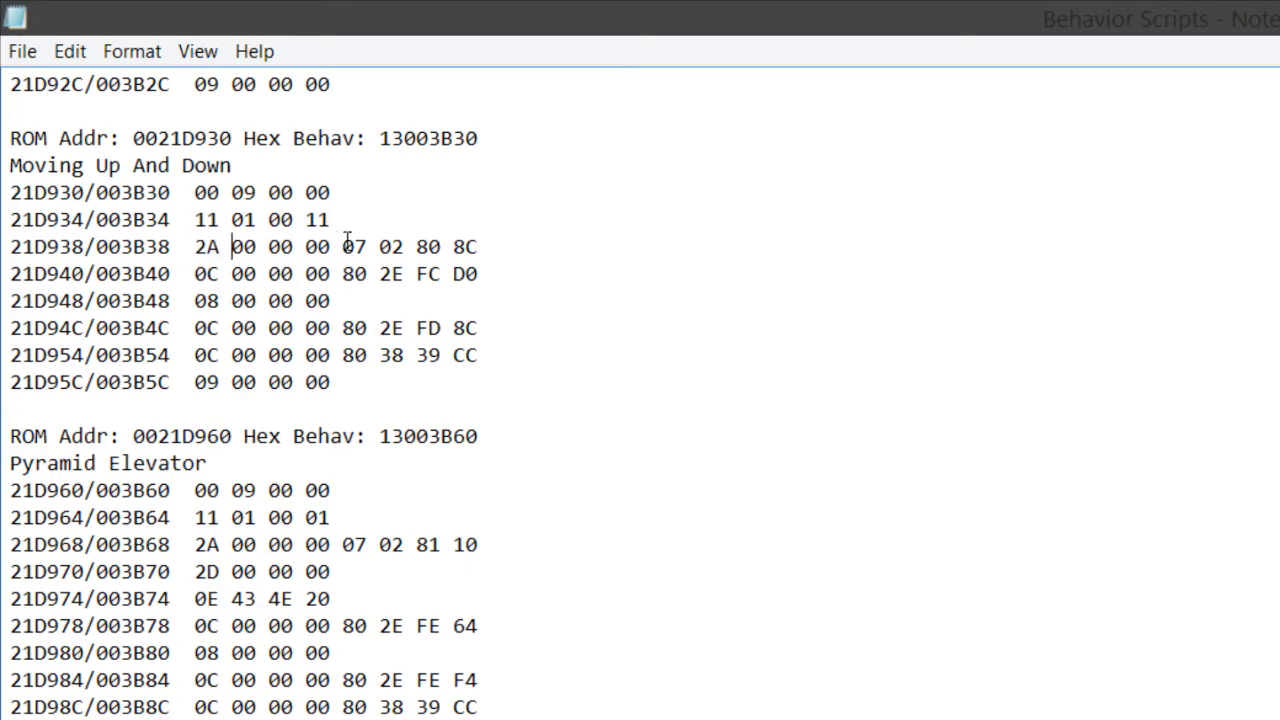
{"action": "left_click_drag", "start_coordinate": [341, 246], "coordinate": [484, 247]}
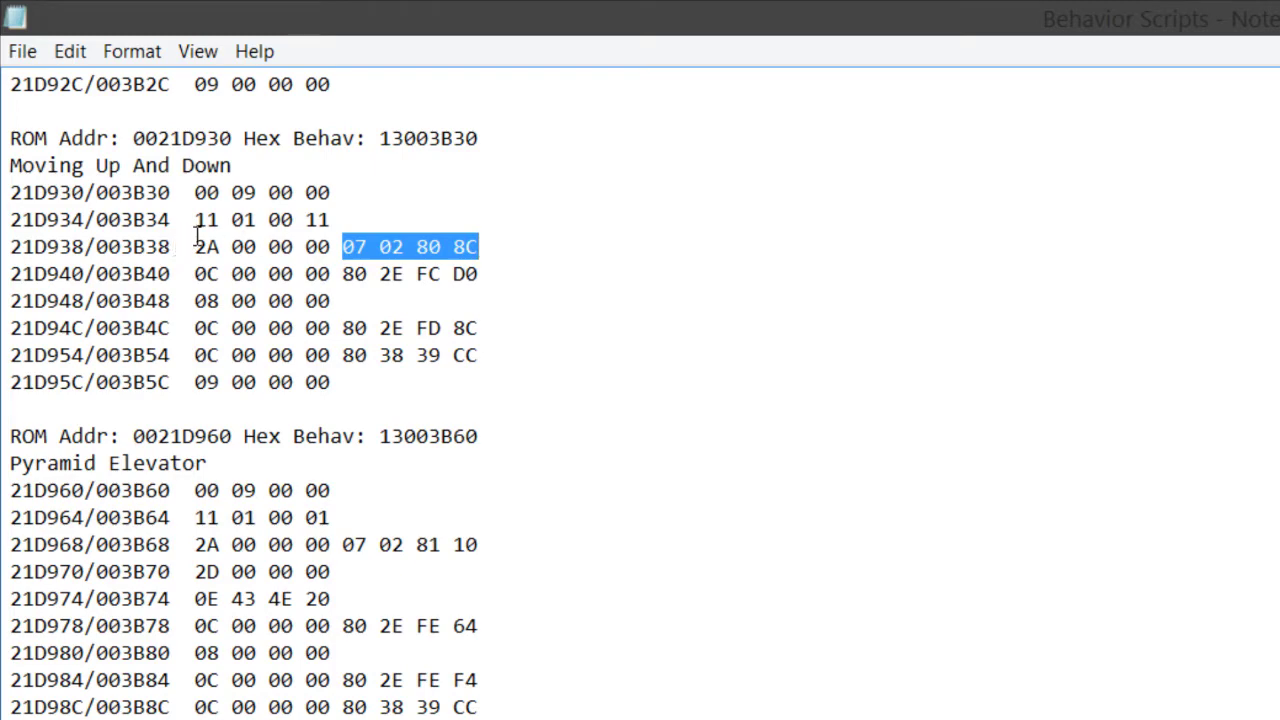
{"action": "left_click_drag", "start_coordinate": [195, 247], "coordinate": [336, 257]}
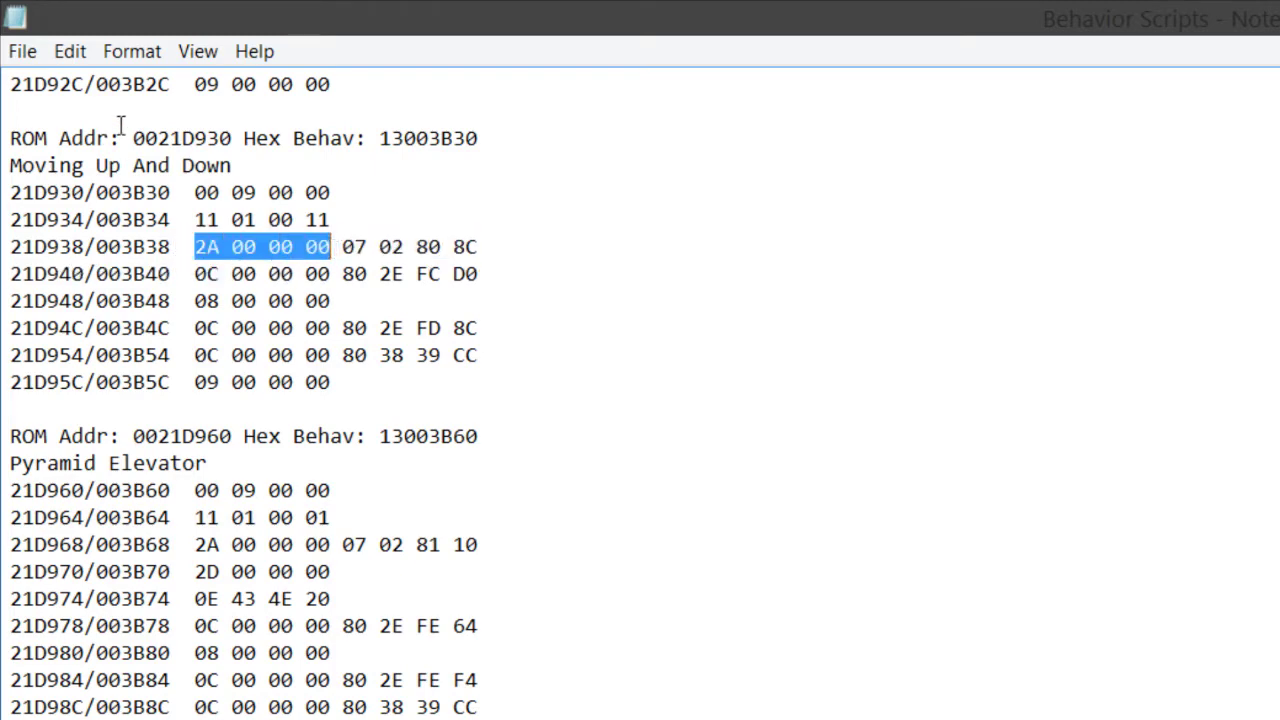
Select the digits 21D930 in the ROM address of the Moving Up And Down script.
{"action": "left_click", "coordinate": [237, 165]}
{"action": "left_click_drag", "start_coordinate": [237, 165], "coordinate": [108, 192]}
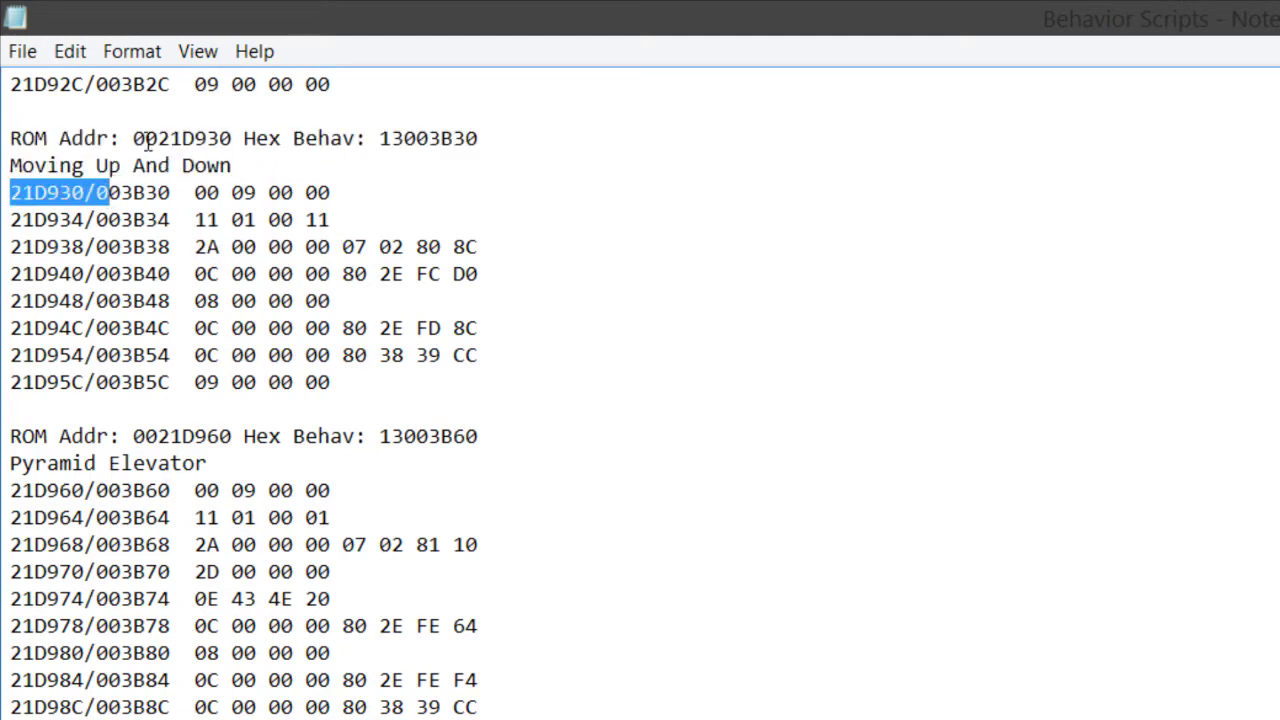
{"action": "left_click_drag", "start_coordinate": [157, 140], "coordinate": [232, 140]}
Switch to HxD and go to hex offset 21D930 from the beginning of SuperSlide64.z64.
{"action": "key", "text": "alt+Tab"}
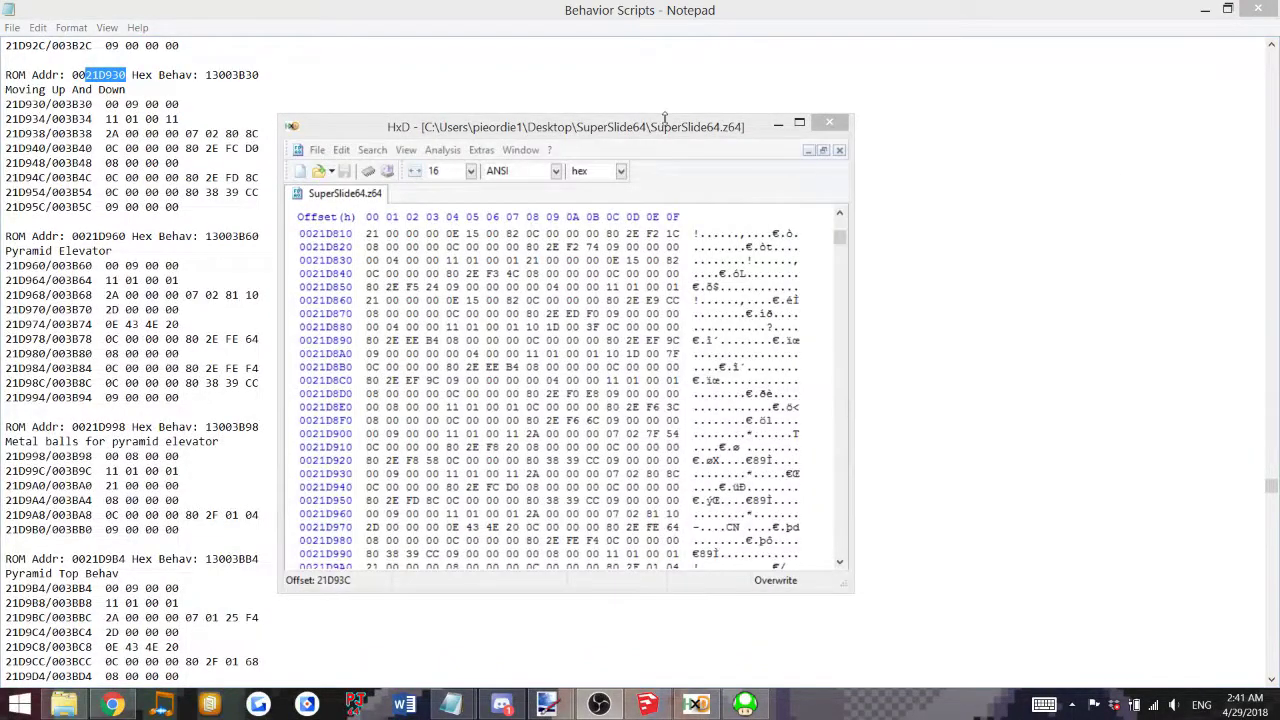
{"action": "left_click", "coordinate": [796, 123]}
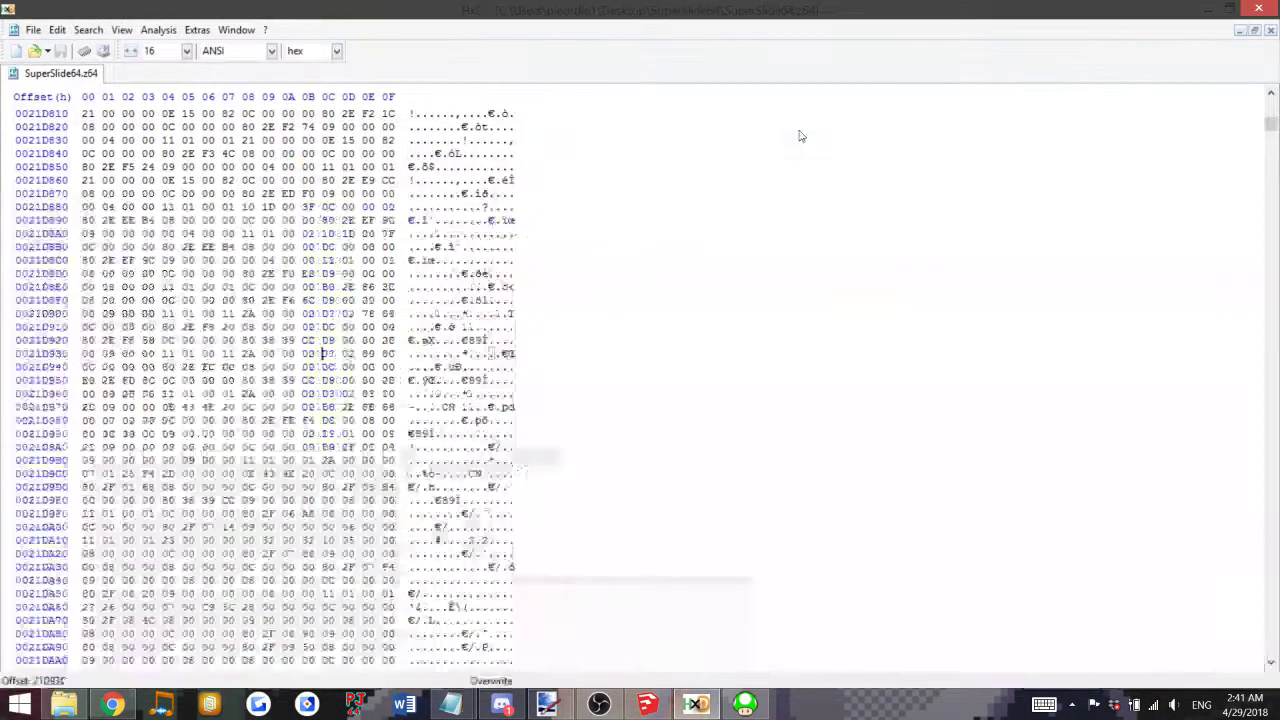
{"action": "left_click_drag", "start_coordinate": [635, 20], "coordinate": [673, 90]}
{"action": "left_click", "coordinate": [478, 98]}
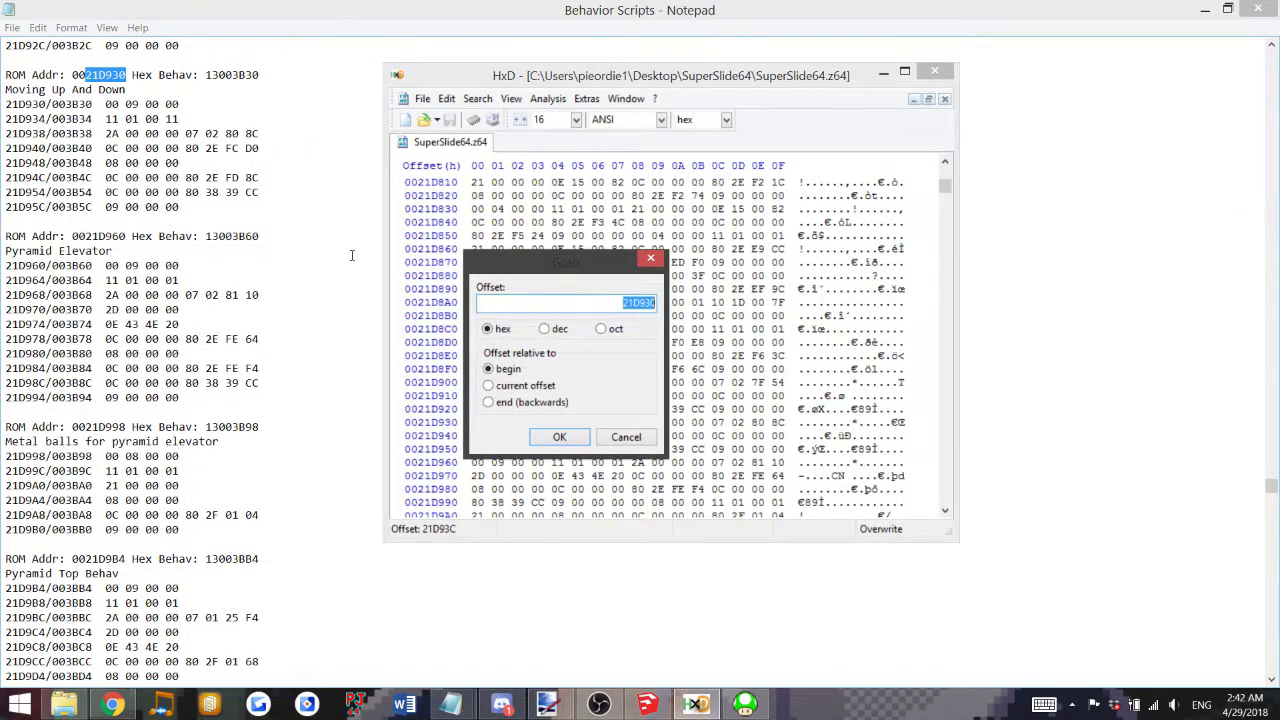
{"action": "left_click", "coordinate": [565, 438]}
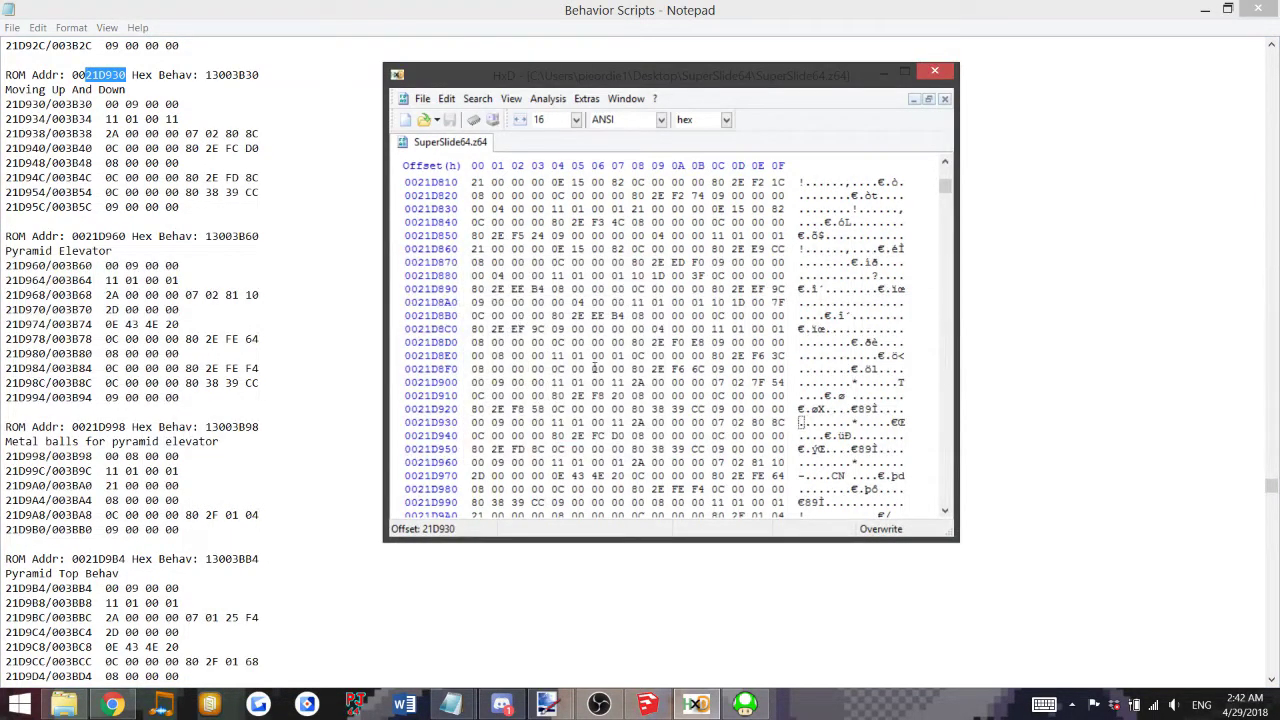
Select the bytes of the Moving Up And Down script from offset 21D930 through 21D95F.
{"action": "key", "text": "shift+Right"}
{"action": "key", "text": "shift+Right"}
{"action": "key", "text": "shift+Right"}
{"action": "key", "text": "shift+Right"}
{"action": "key", "text": "shift+Right"}
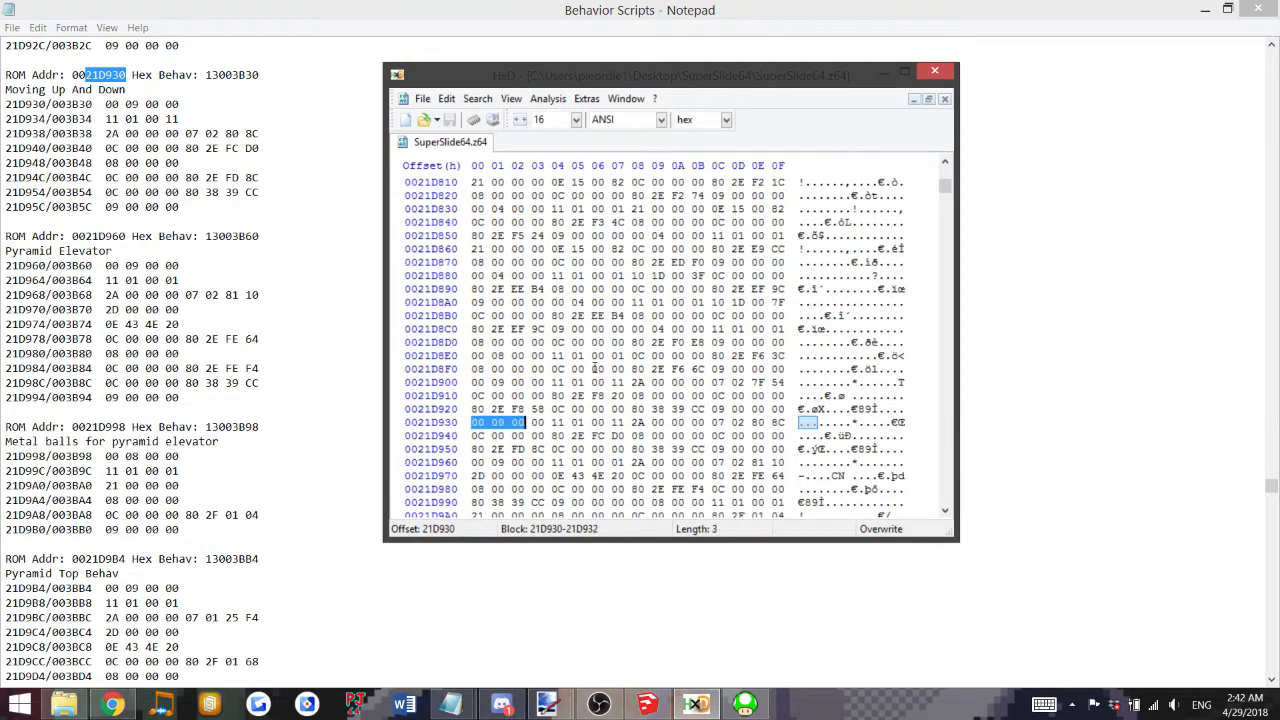
{"action": "key", "text": "shift+Right"}
{"action": "key", "text": "shift+Right"}
{"action": "key", "text": "shift+Right"}
{"action": "key", "text": "shift+Right"}
{"action": "key", "text": "shift+Right"}
{"action": "key", "text": "shift+Right"}
{"action": "key", "text": "shift+Right"}
{"action": "key", "text": "shift+Right"}
{"action": "key", "text": "shift+Right"}
{"action": "key", "text": "shift+Right"}
{"action": "key", "text": "shift+Right"}
{"action": "key", "text": "shift+Right"}
{"action": "key", "text": "shift+Right"}
{"action": "key", "text": "shift+Right"}
{"action": "key", "text": "shift+Right"}
{"action": "key", "text": "shift+Right"}
{"action": "key", "text": "shift+Right"}
{"action": "key", "text": "shift+Right"}
{"action": "key", "text": "shift+Right"}
{"action": "key", "text": "shift+Right"}
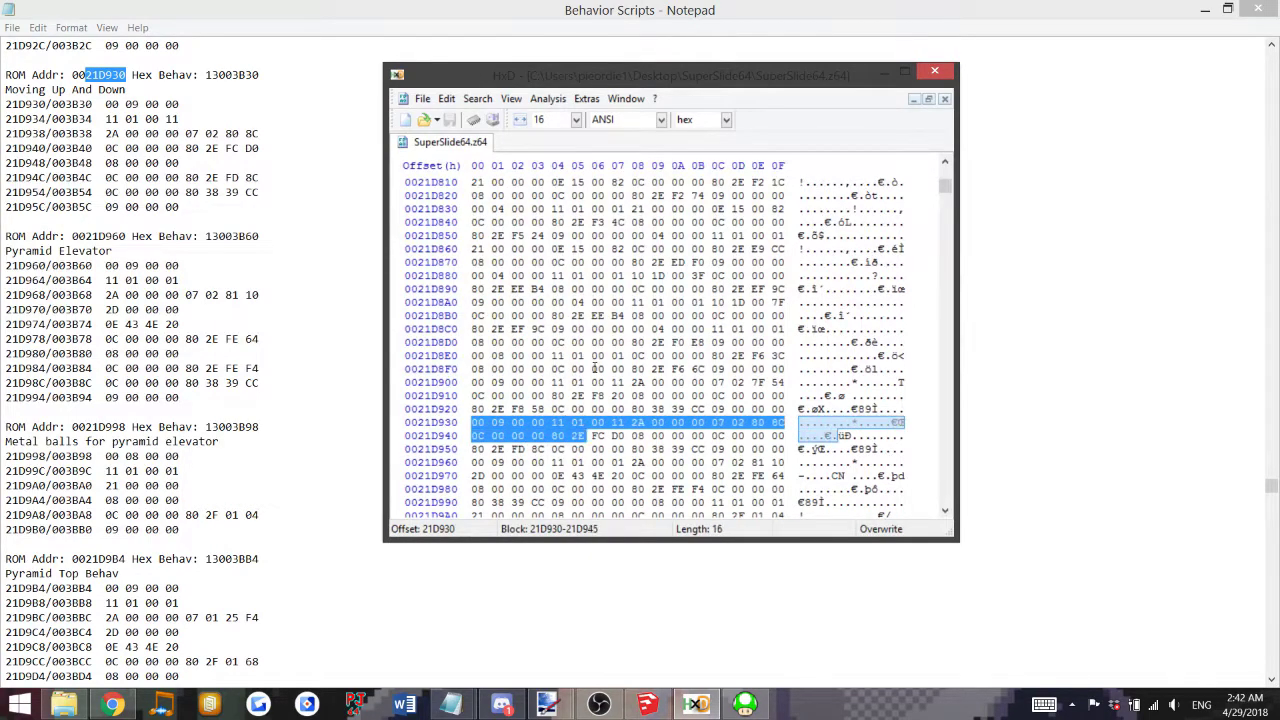
{"action": "key", "text": "shift+Right"}
{"action": "key", "text": "shift+Right"}
{"action": "key", "text": "shift+Right"}
{"action": "key", "text": "shift+Right"}
{"action": "key", "text": "shift+Right"}
{"action": "key", "text": "shift+Right"}
{"action": "key", "text": "shift+Right"}
{"action": "key", "text": "shift+Right"}
{"action": "key", "text": "shift+Right"}
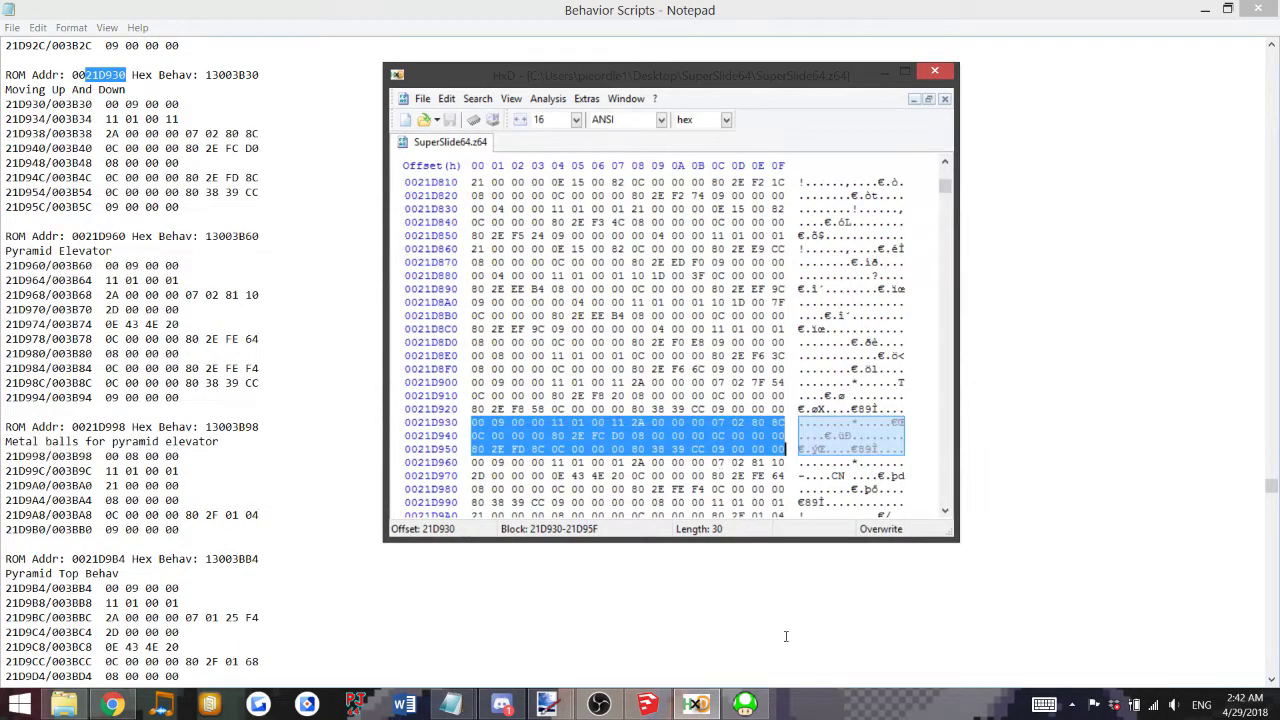
Switch to Super Mario 64 Editor, open the Custom Importer and select the Rainbow Ride - Castle in the Sky entry.
{"action": "left_click", "coordinate": [745, 704]}
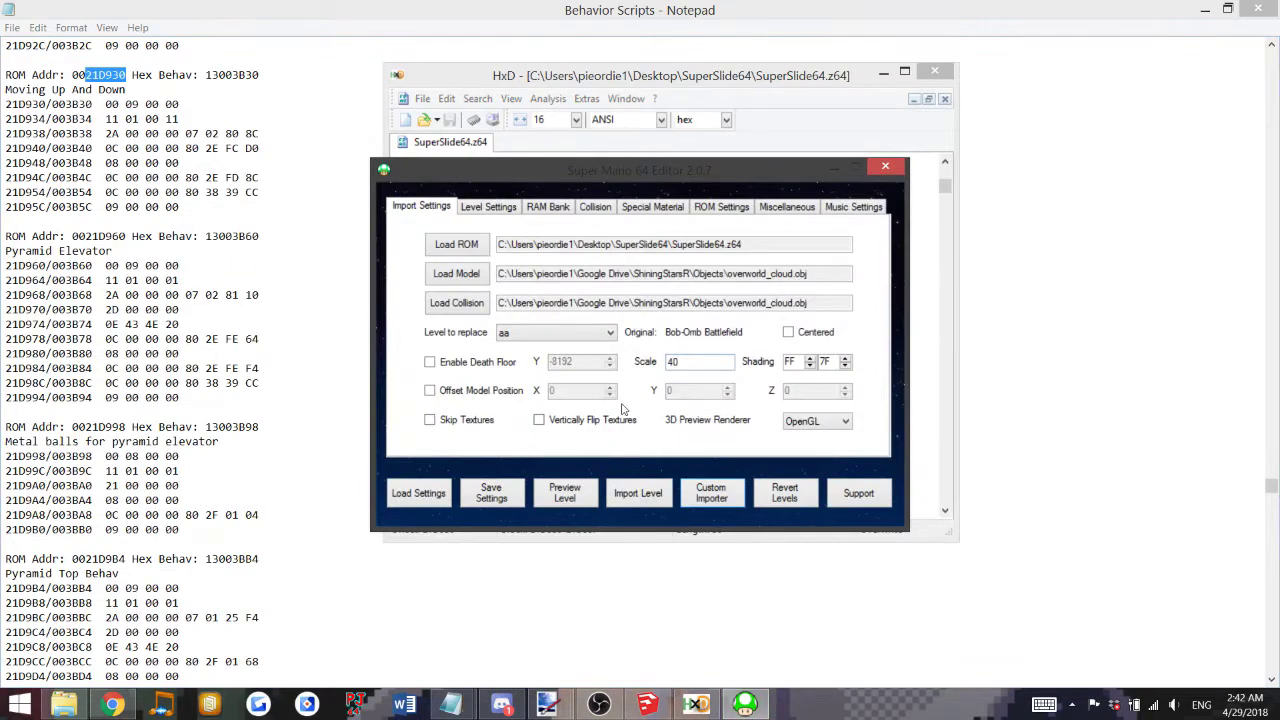
{"action": "left_click", "coordinate": [711, 492]}
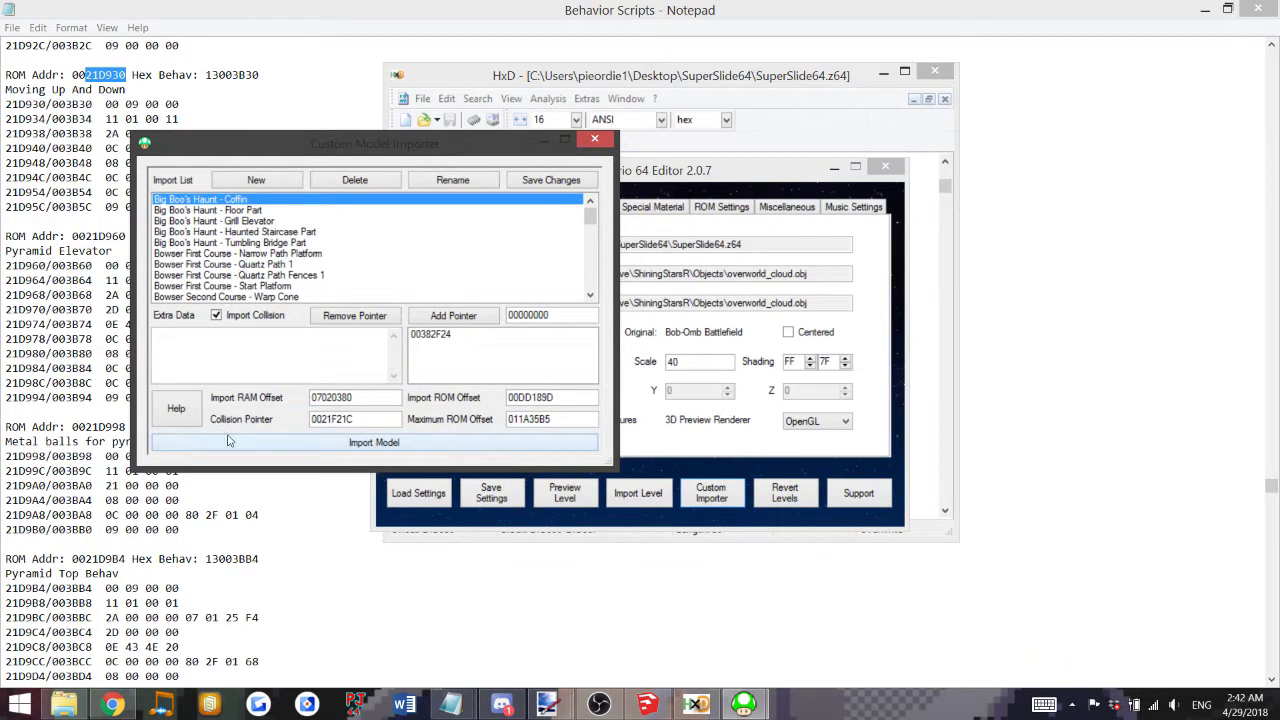
{"action": "scroll", "coordinate": [350, 248], "scroll_direction": "down", "scroll_amount": 20}
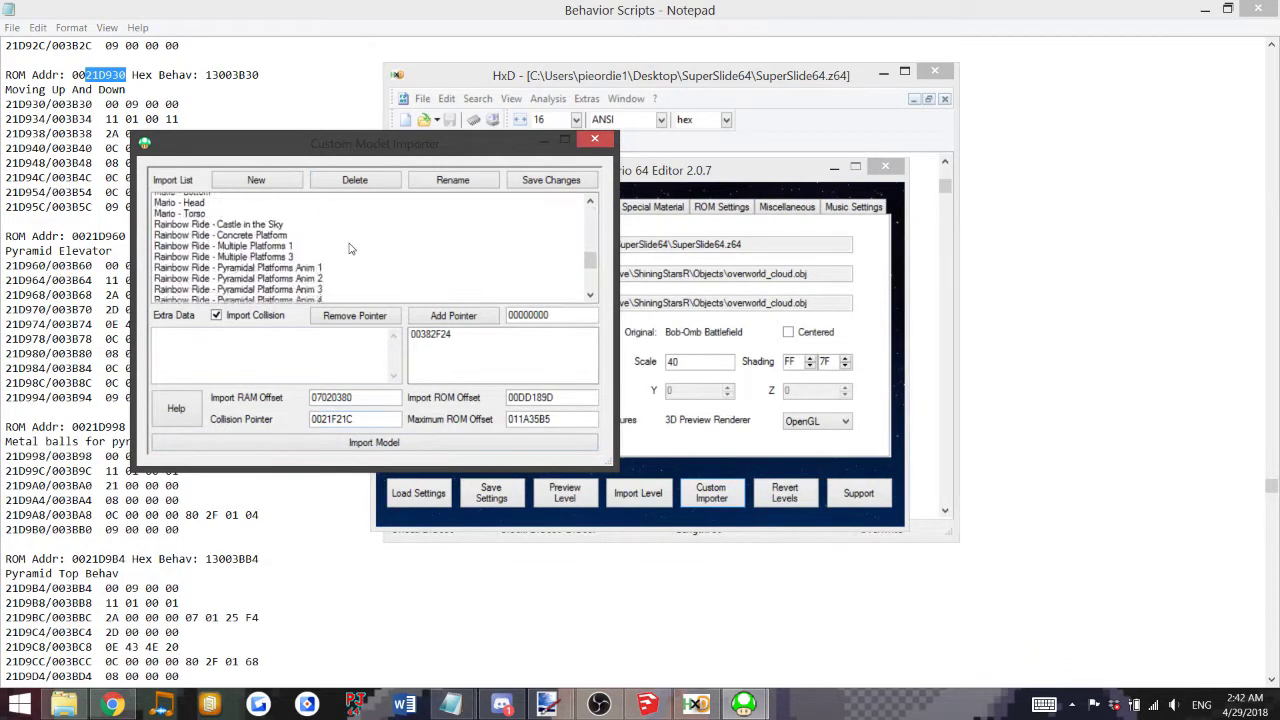
{"action": "scroll", "coordinate": [340, 252], "scroll_direction": "up", "scroll_amount": 5}
{"action": "scroll", "coordinate": [337, 253], "scroll_direction": "down", "scroll_amount": 1}
{"action": "scroll", "coordinate": [337, 250], "scroll_direction": "up", "scroll_amount": 4}
{"action": "scroll", "coordinate": [338, 248], "scroll_direction": "down", "scroll_amount": 1}
{"action": "left_click", "coordinate": [283, 233]}
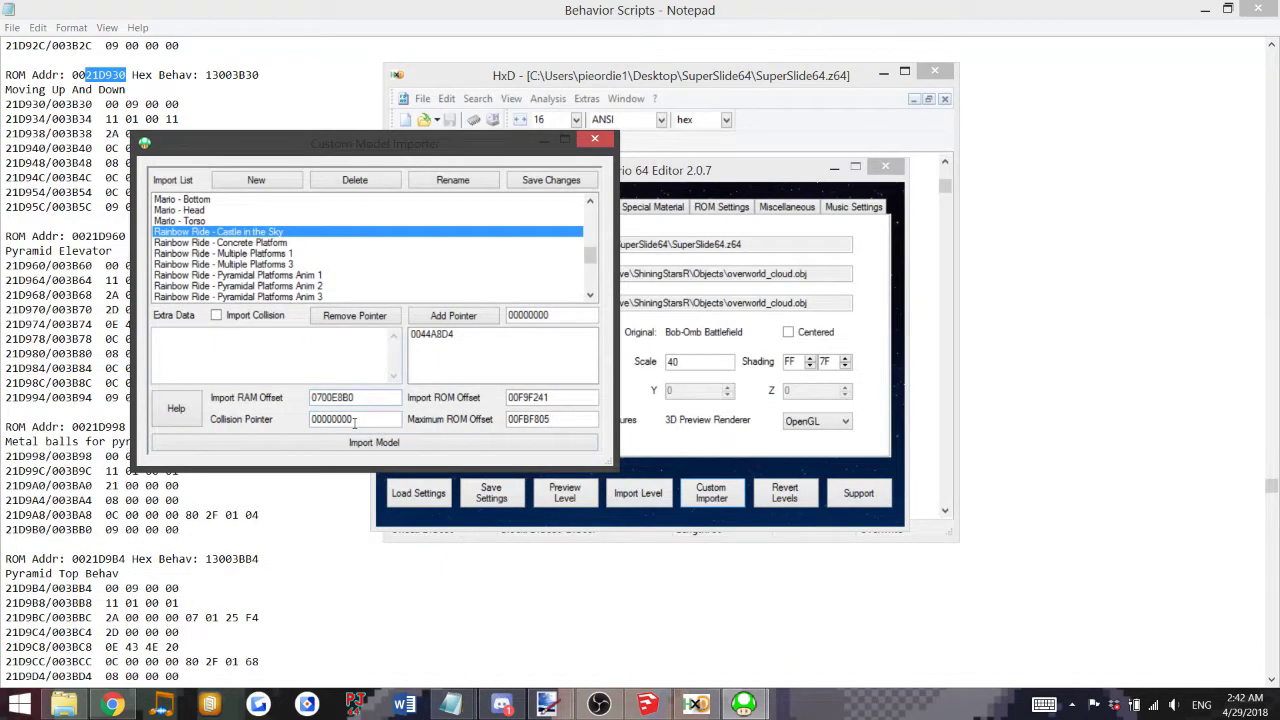
Check the Collision Pointer of the Castle in the Sky entry, then import the model without opening the conversion log.
{"action": "left_click_drag", "start_coordinate": [354, 421], "coordinate": [282, 419]}
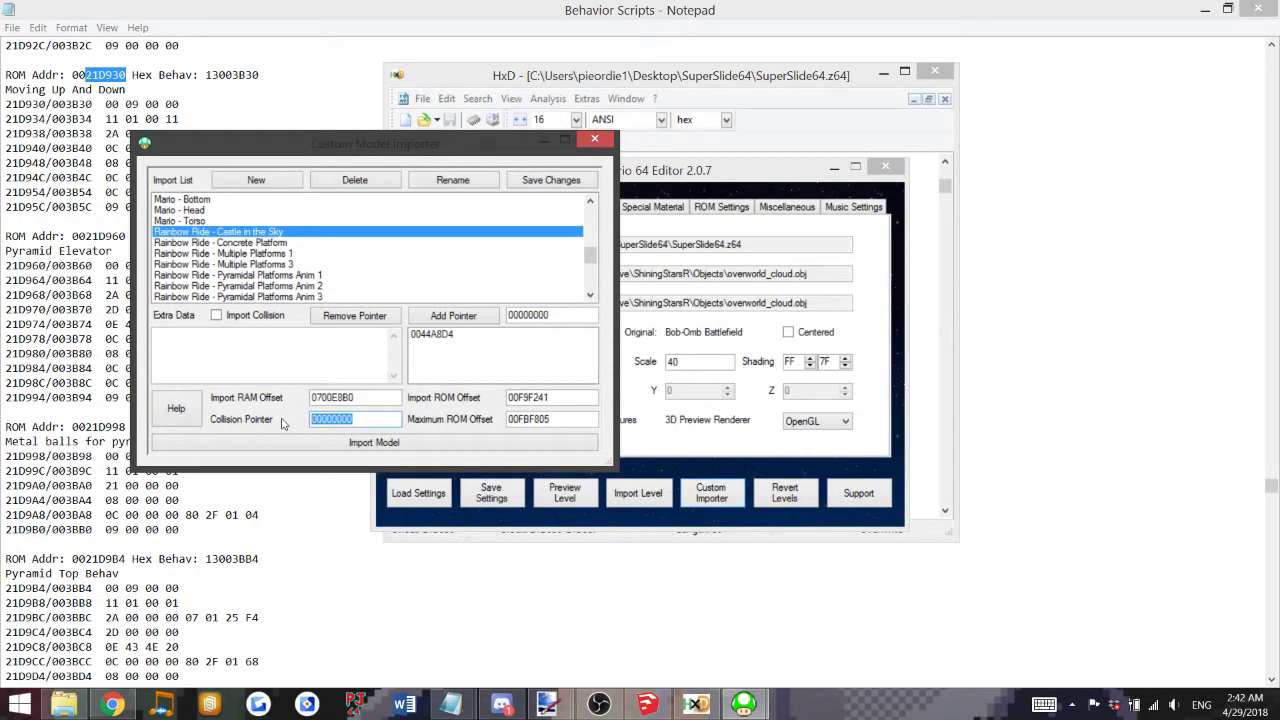
{"action": "left_click", "coordinate": [293, 446]}
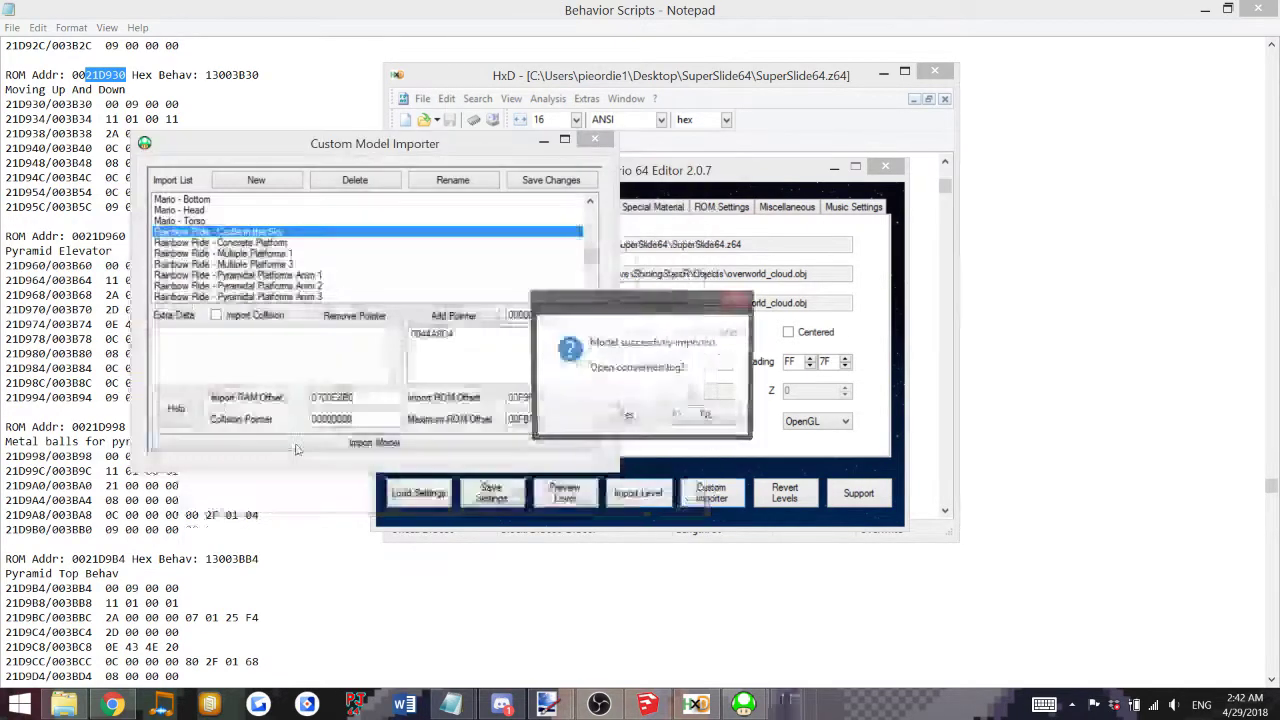
{"action": "left_click", "coordinate": [710, 418]}
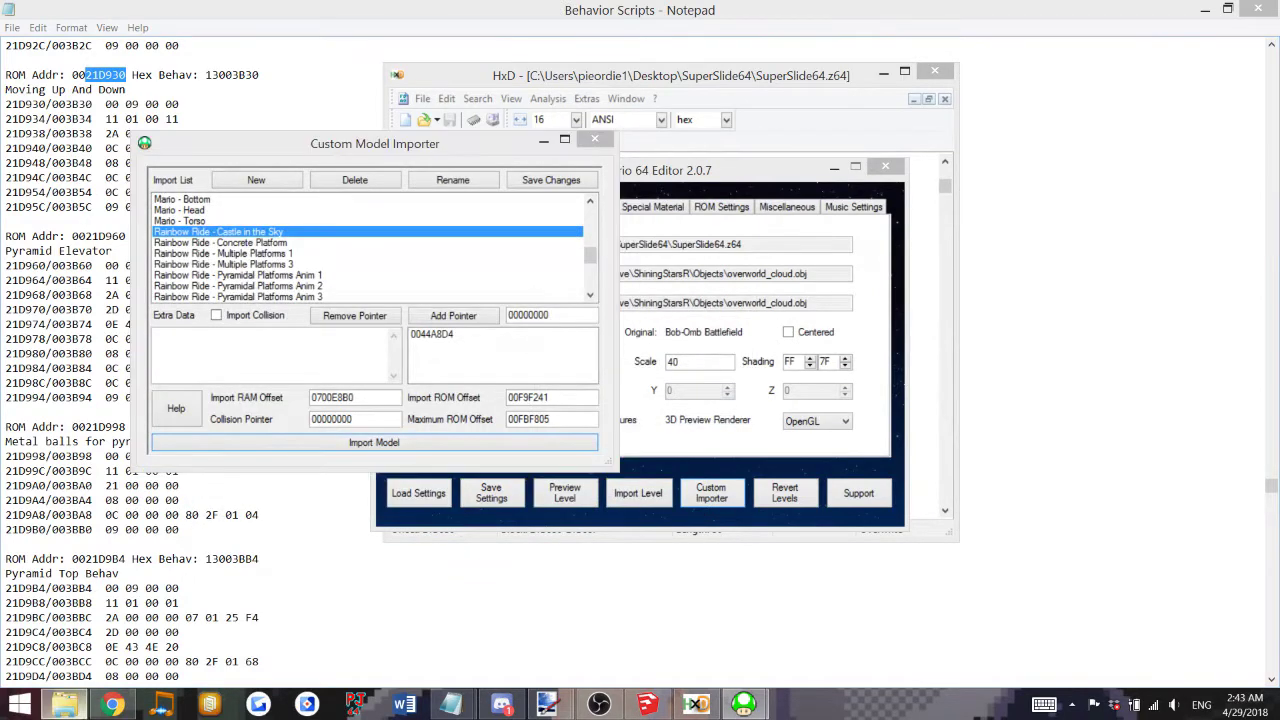
Switch to File Explorer and open the Quad64-unofficial folder of SuperSlide64.
{"action": "left_click", "coordinate": [64, 704]}
{"action": "left_click", "coordinate": [70, 146]}
{"action": "left_click", "coordinate": [94, 229]}
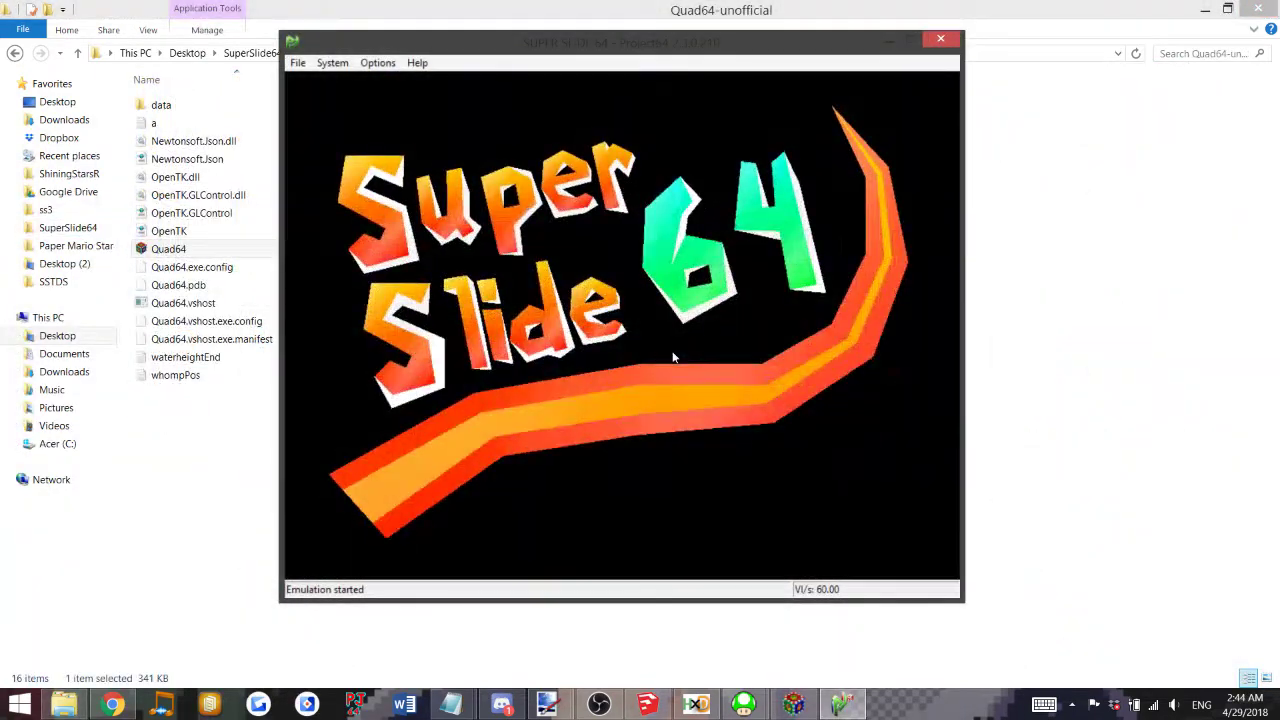
Adjust the sound volume and load the Mario A save file in the running Super Slide 64 game.
{"action": "key", "text": "XF86AudioLowerVolume"}
{"action": "key", "text": "XF86AudioLowerVolume"}
{"action": "key", "text": "XF86AudioLowerVolume"}
{"action": "key", "text": "XF86AudioLowerVolume"}
{"action": "key", "text": "XF86AudioLowerVolume"}
{"action": "key", "text": "XF86AudioLowerVolume"}
{"action": "key", "text": "XF86AudioLowerVolume"}
{"action": "key", "text": "XF86AudioLowerVolume"}
{"action": "key", "text": "XF86AudioRaiseVolume"}
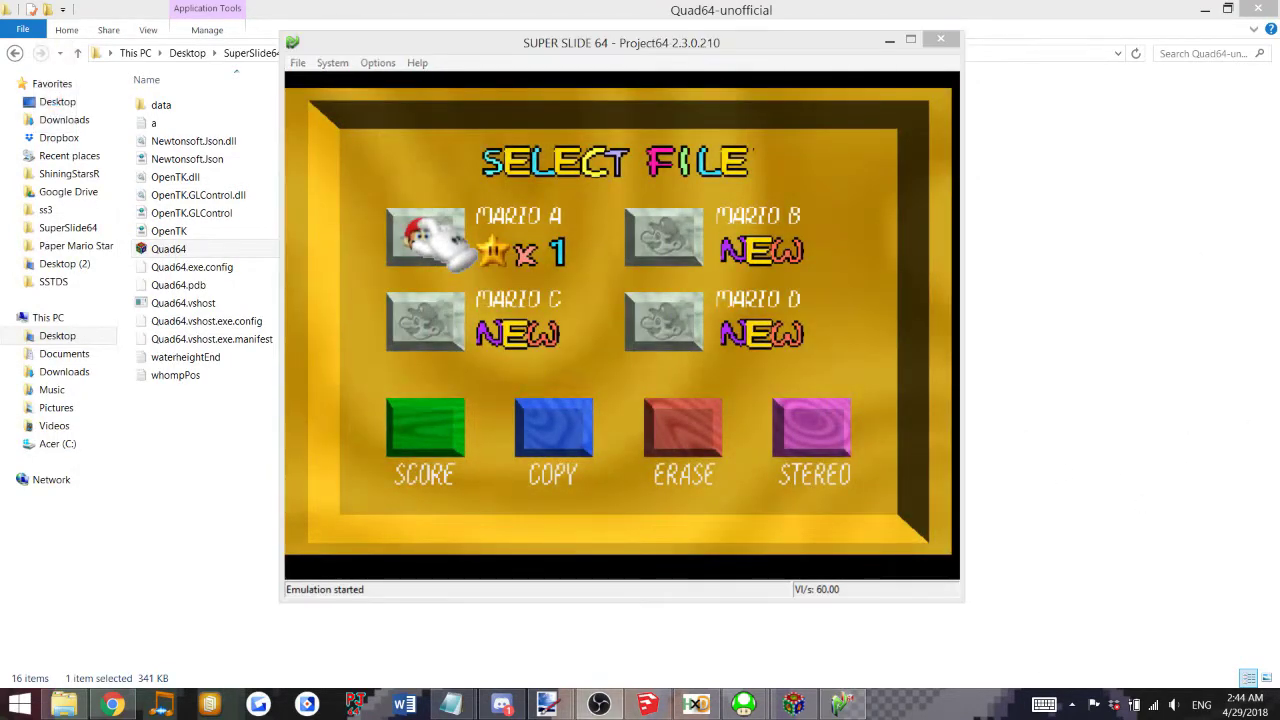
{"action": "left_click", "coordinate": [818, 405]}
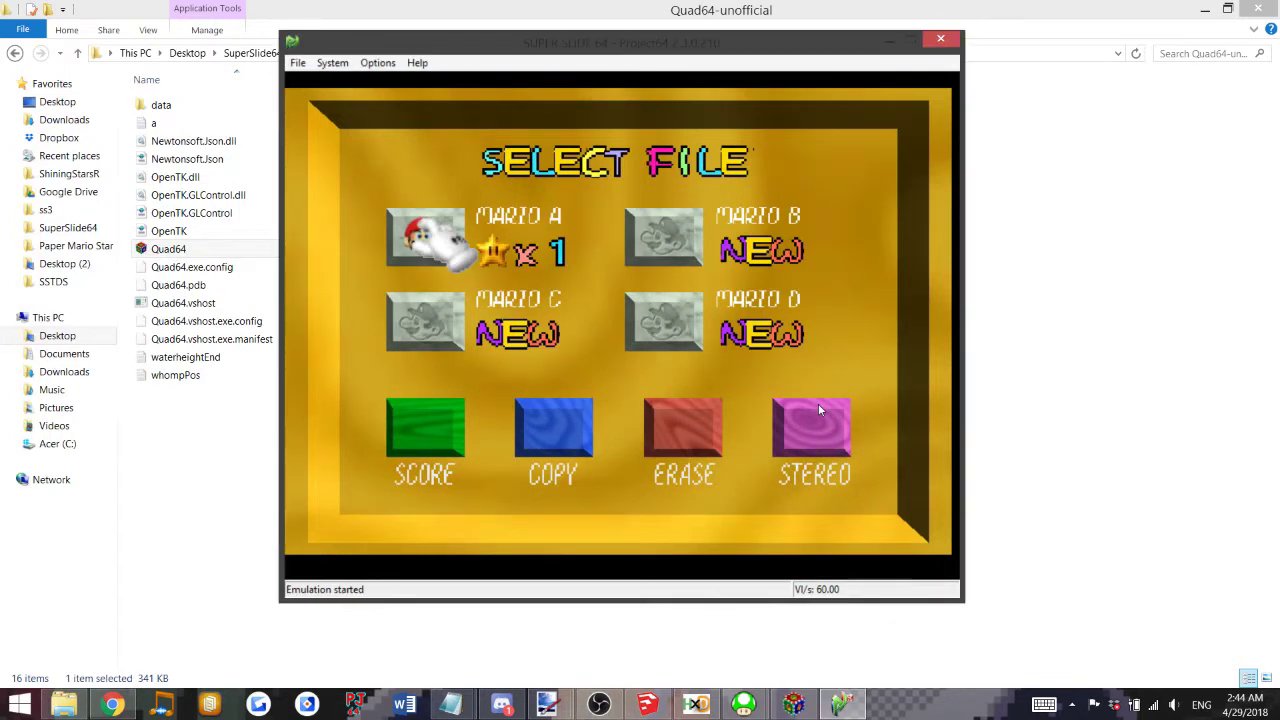
{"action": "key", "text": "x"}
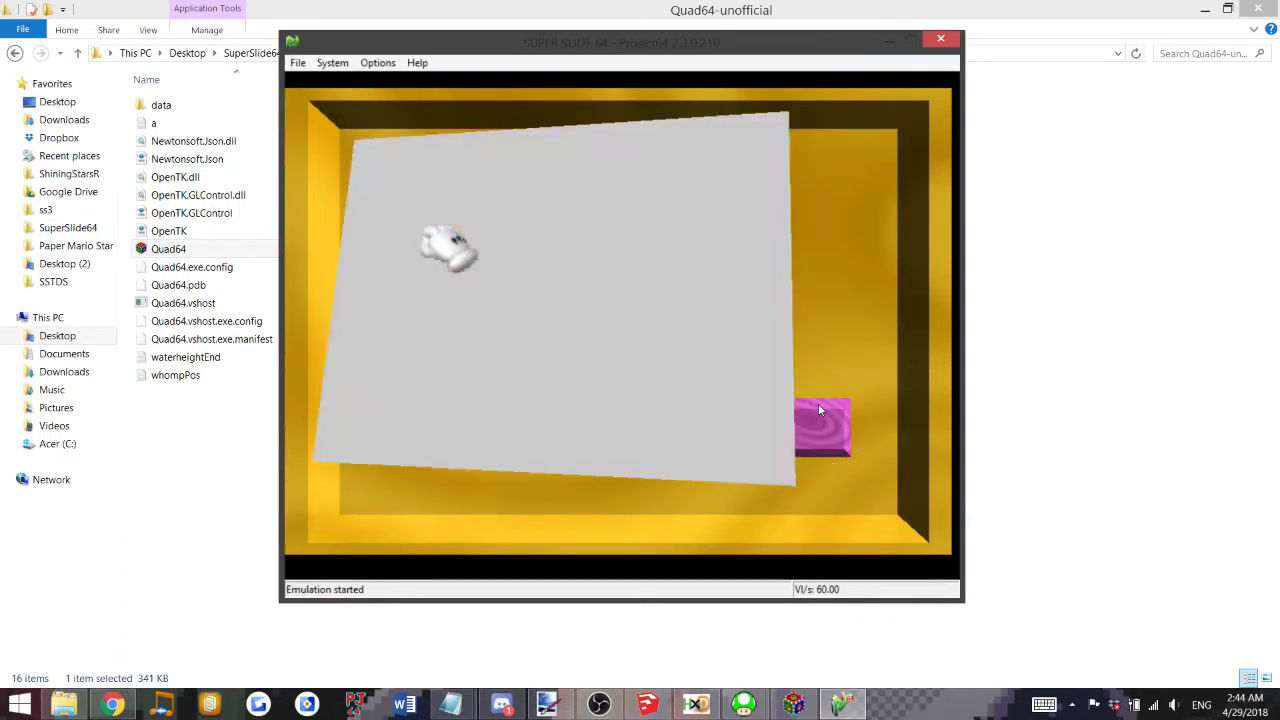
Run Mario along the dirt path to the grey stone platform by the fence to test it, then close the emulator.
{"action": "key", "text": "Right"}
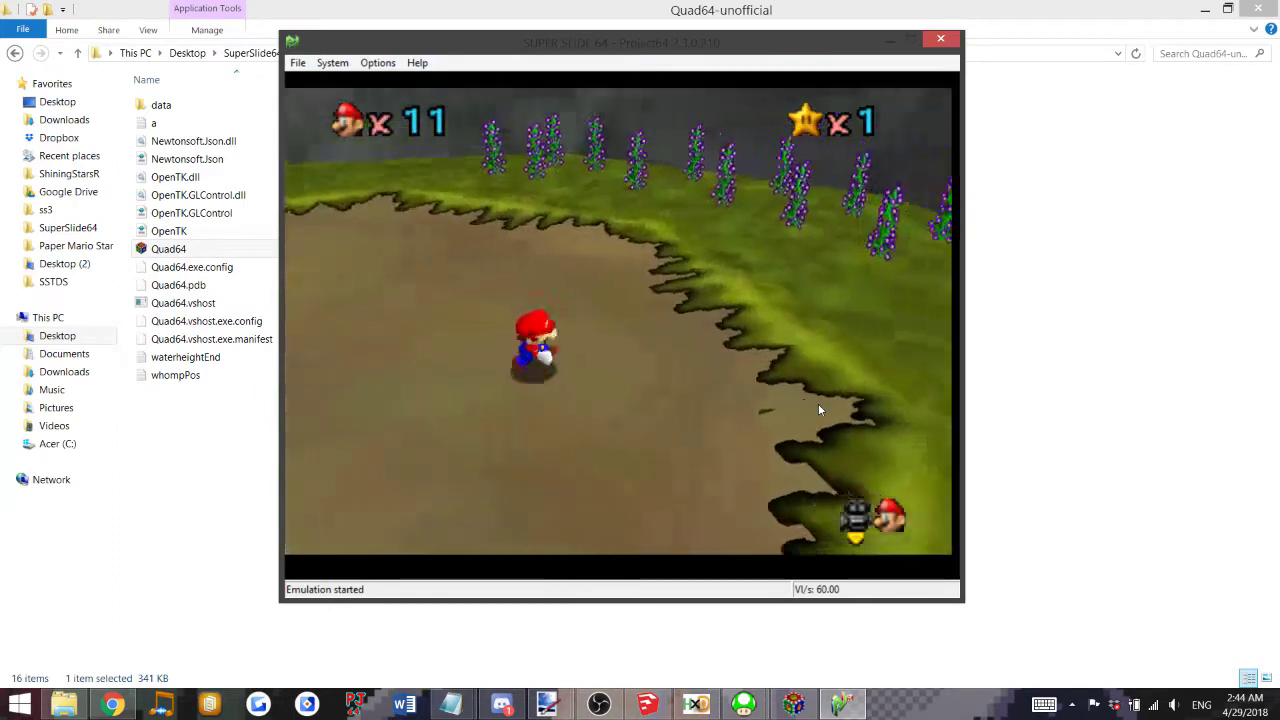
{"action": "key", "text": "Left"}
{"action": "key", "text": "Up"}
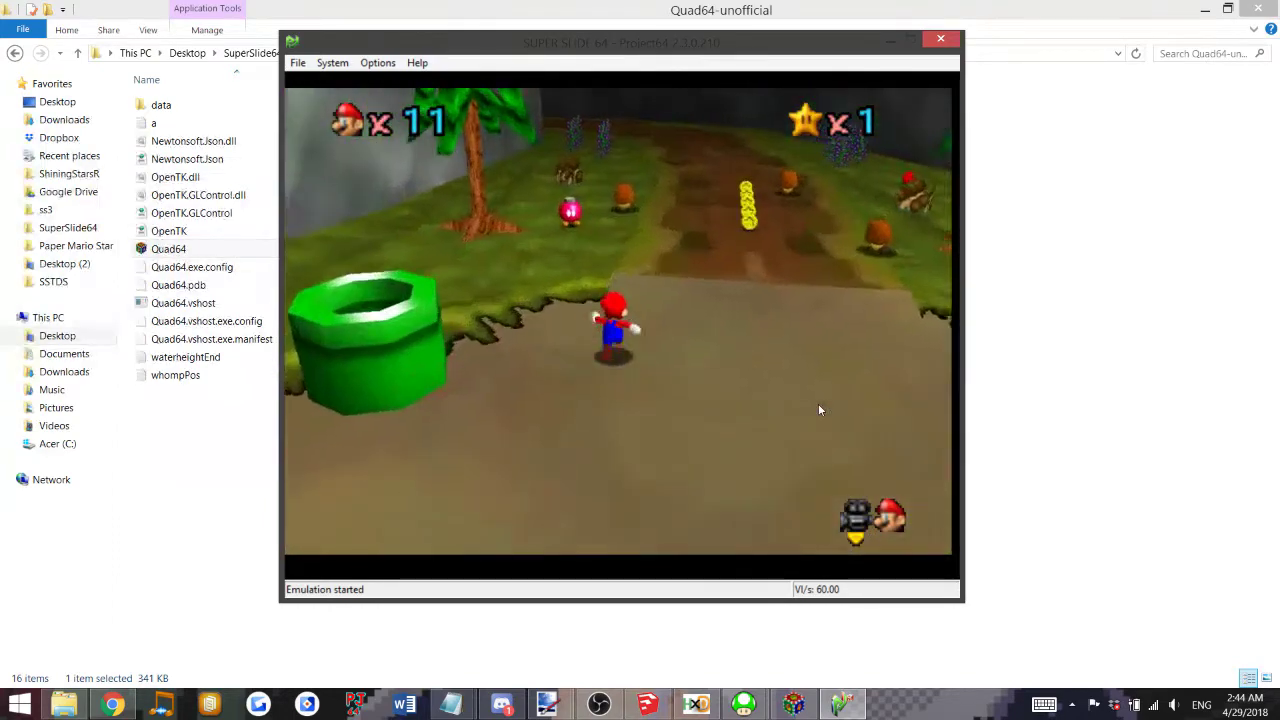
{"action": "key", "text": "x"}
{"action": "key", "text": "Up"}
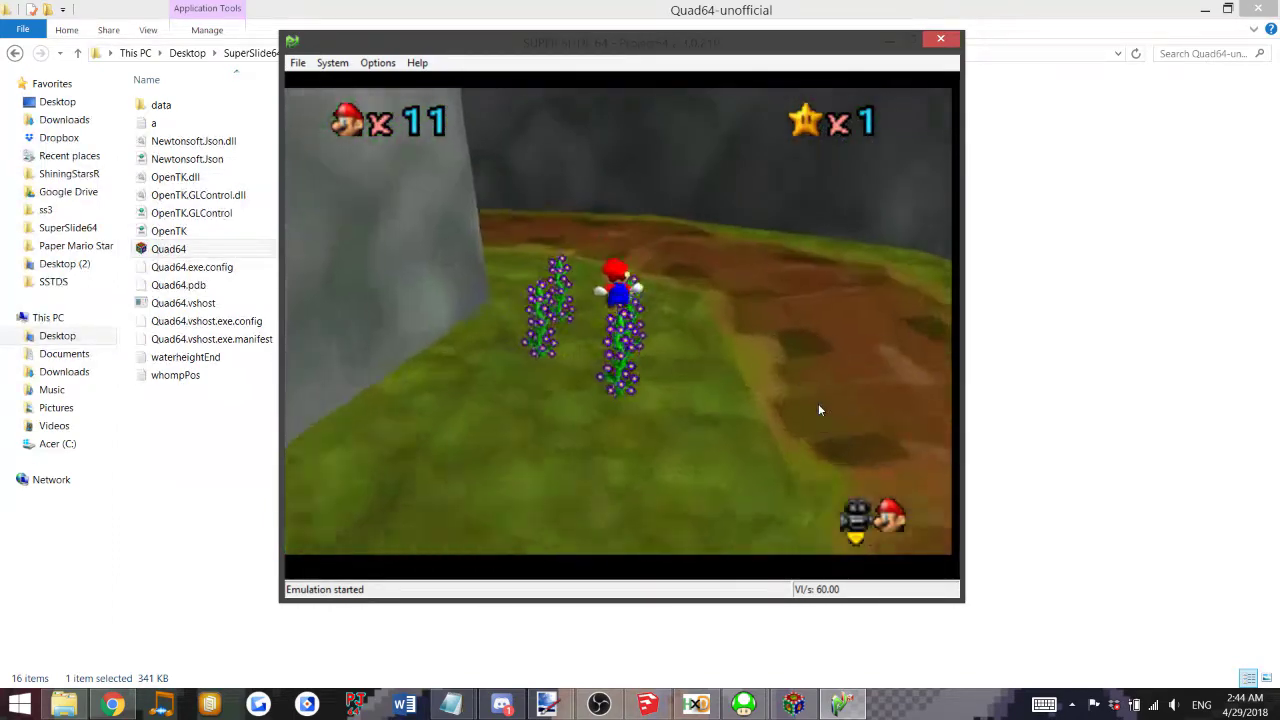
{"action": "key", "text": "c"}
{"action": "key", "text": "Up"}
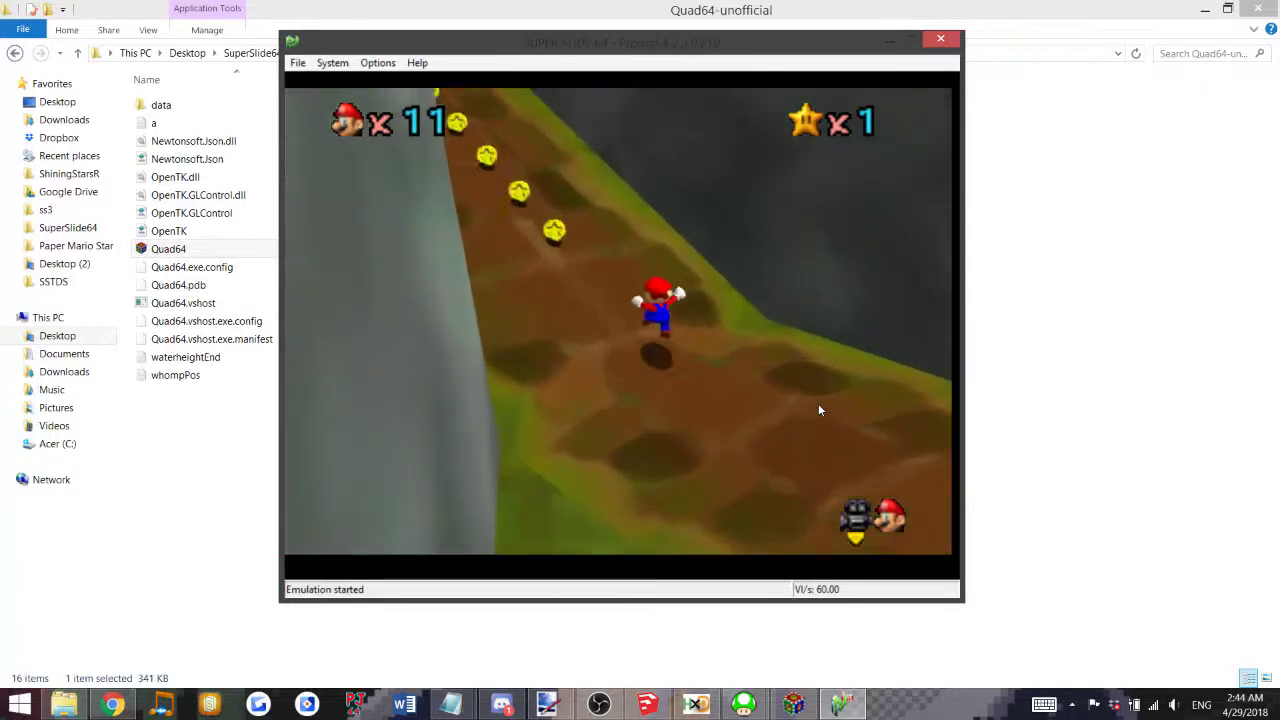
{"action": "key", "text": "Up"}
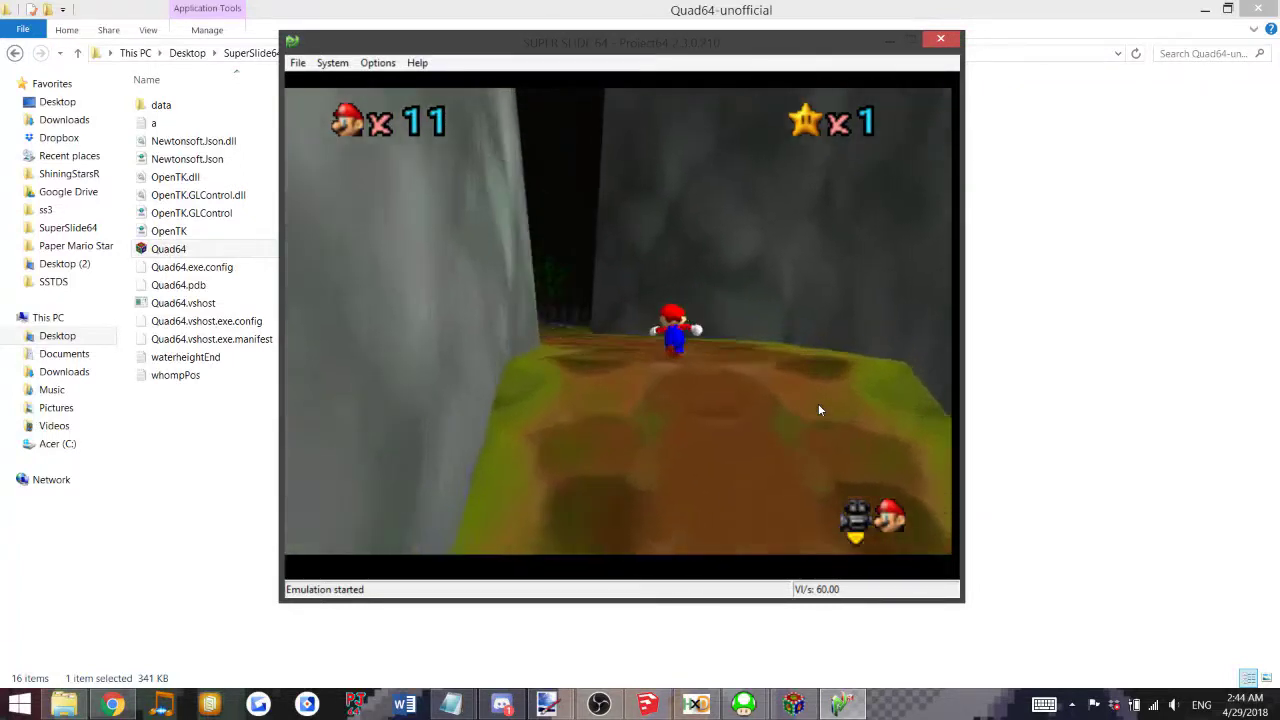
{"action": "key", "text": "Up"}
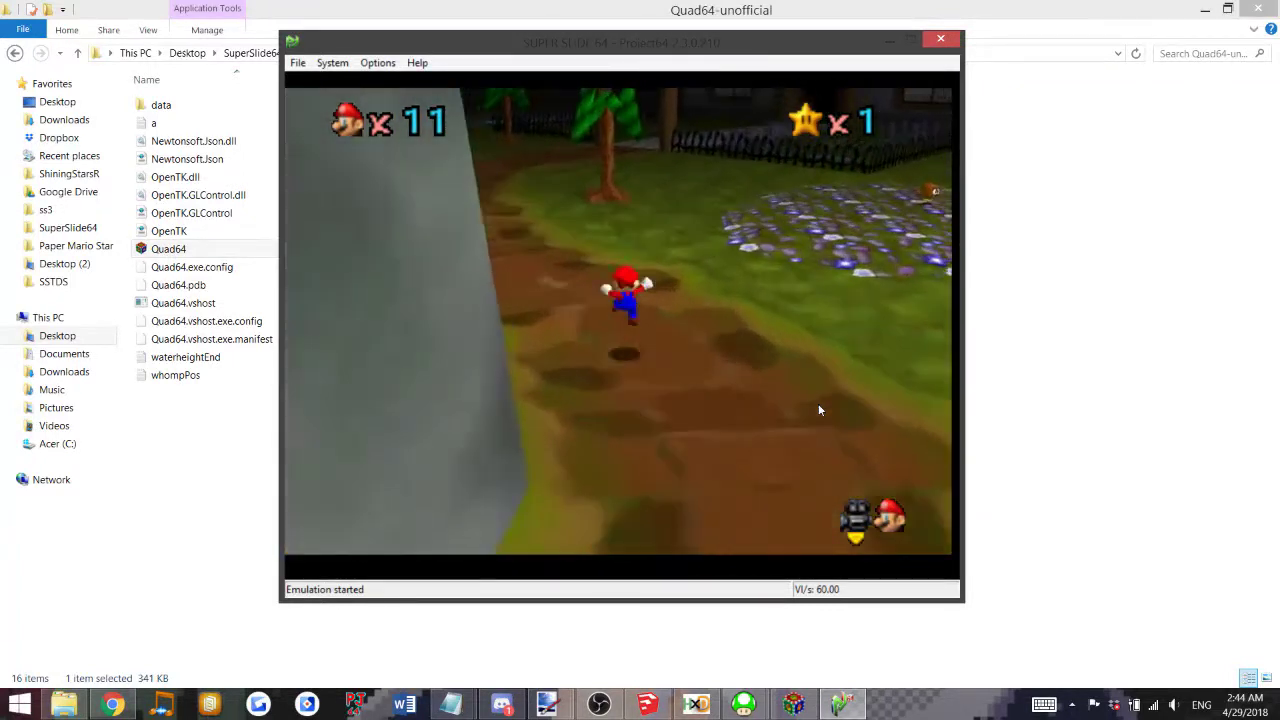
{"action": "key", "text": "Up"}
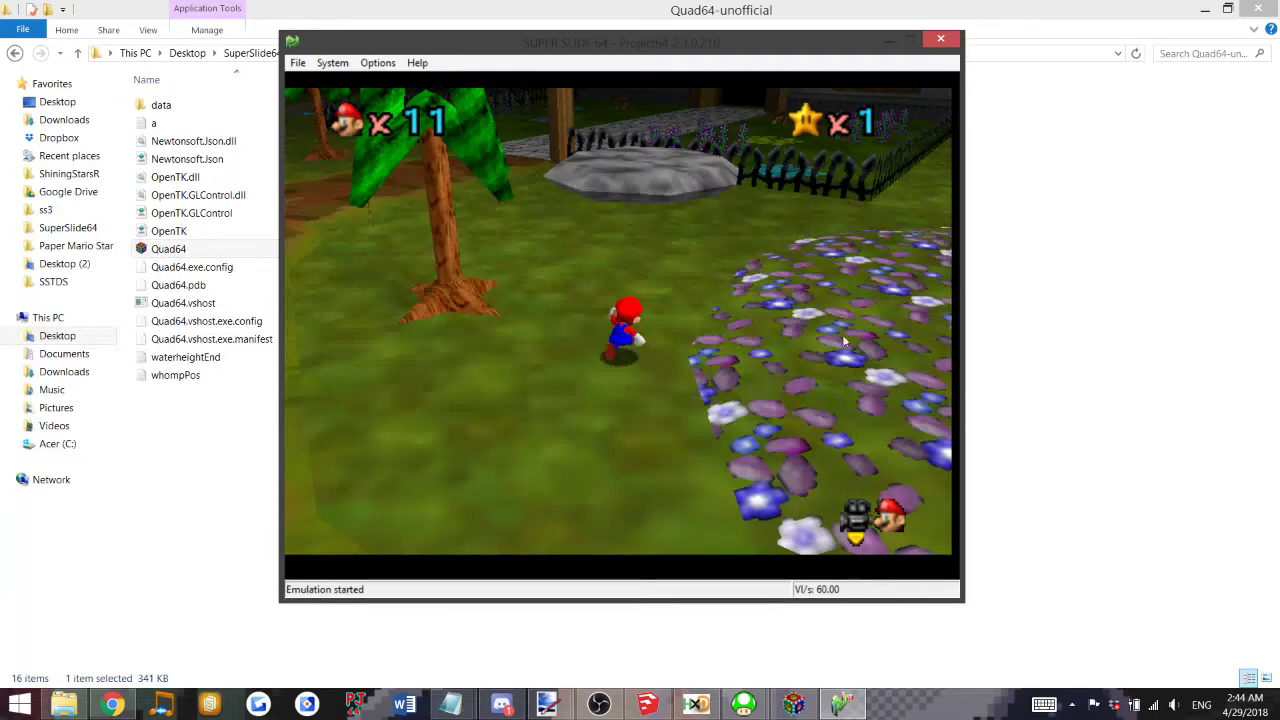
{"action": "left_click", "coordinate": [932, 44]}
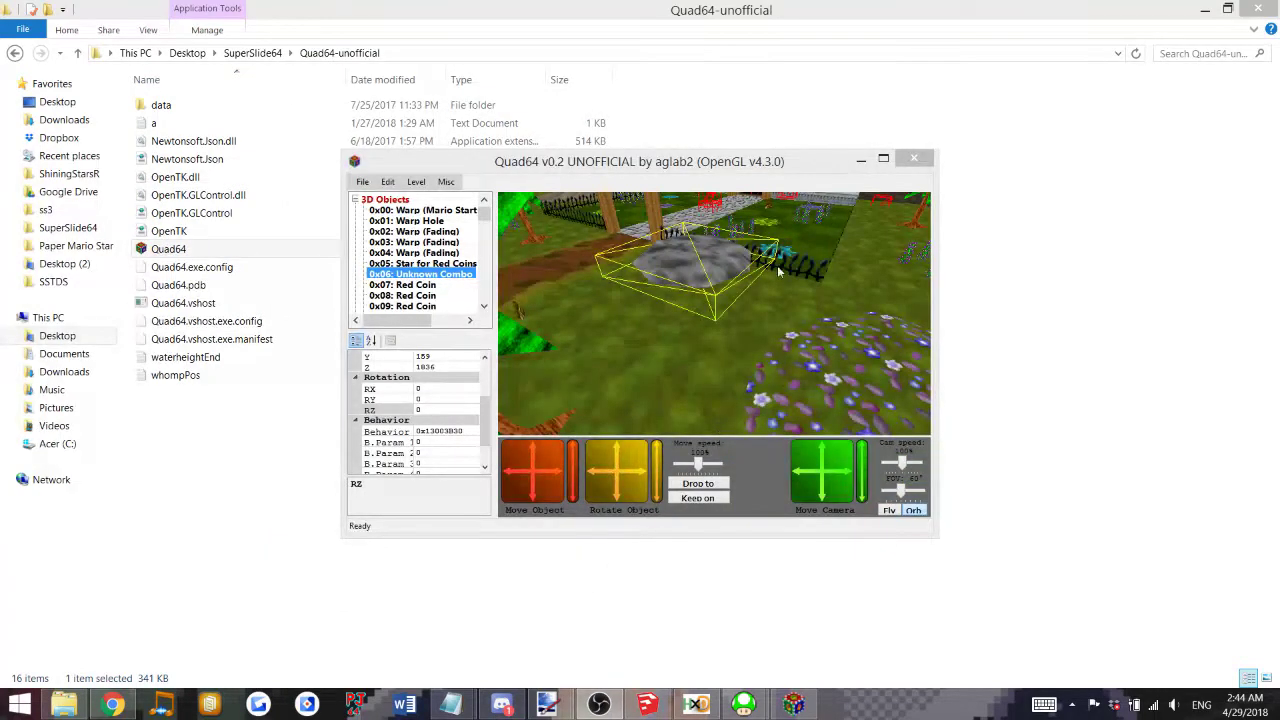
Maximize Quad64 and examine the Model ID and Behavior values of the stone platform object 0x06.
{"action": "left_click", "coordinate": [884, 159]}
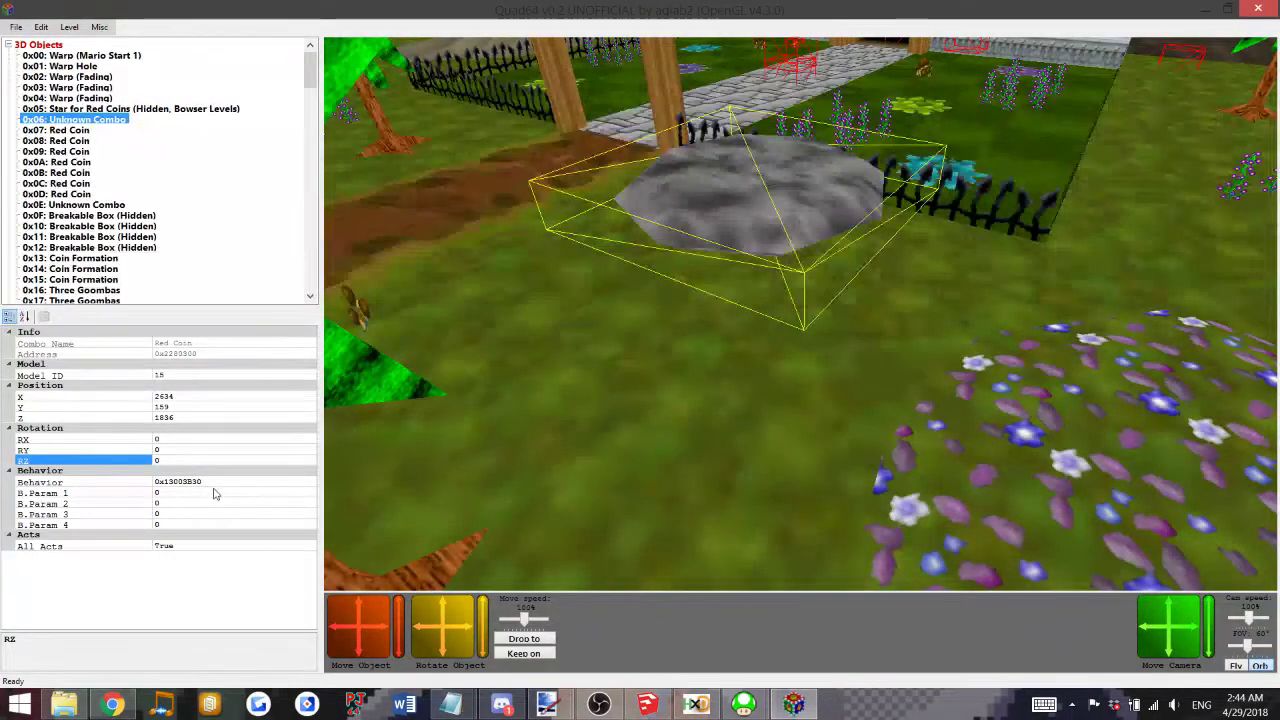
{"action": "left_click", "coordinate": [200, 375]}
{"action": "left_click_drag", "start_coordinate": [200, 375], "coordinate": [141, 386]}
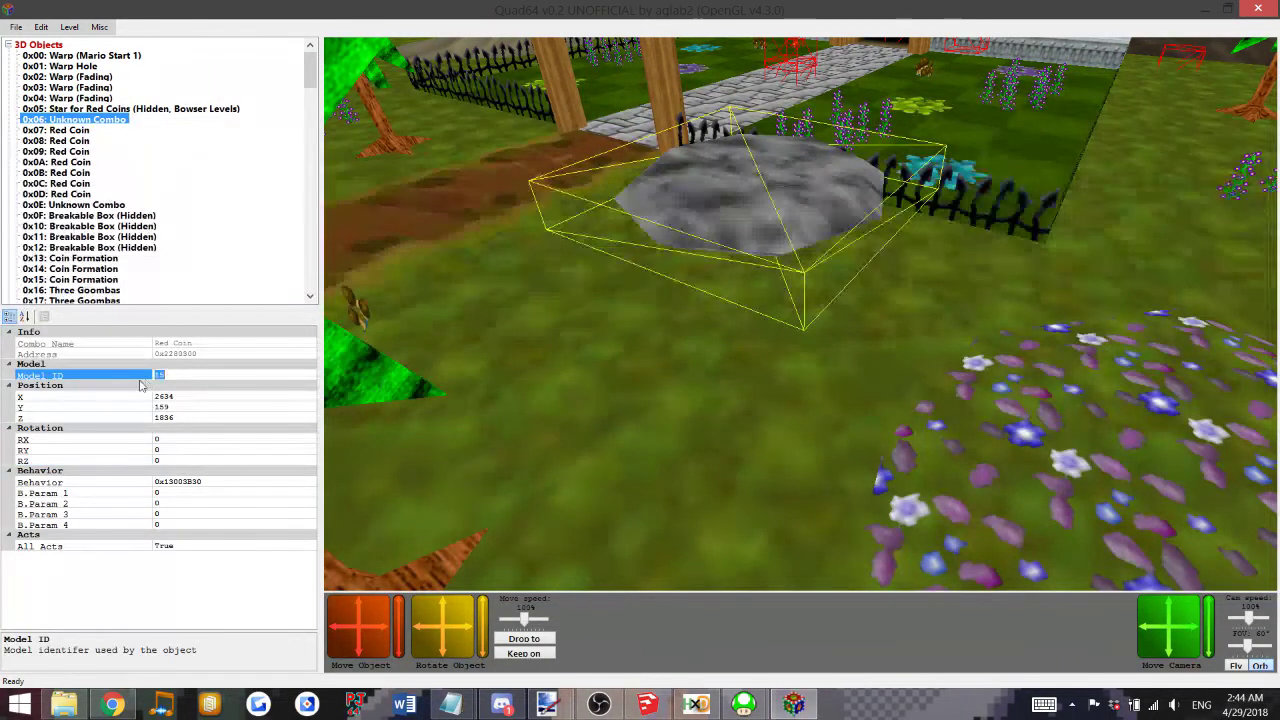
{"action": "left_click", "coordinate": [224, 482]}
Switch to the Behavior Scripts file in Notepad and select the digits 3B30 in the Moving Up And Down hex behavior.
{"action": "left_click", "coordinate": [75, 712]}
{"action": "left_click", "coordinate": [75, 712]}
{"action": "left_click", "coordinate": [452, 704]}
{"action": "left_click", "coordinate": [529, 614]}
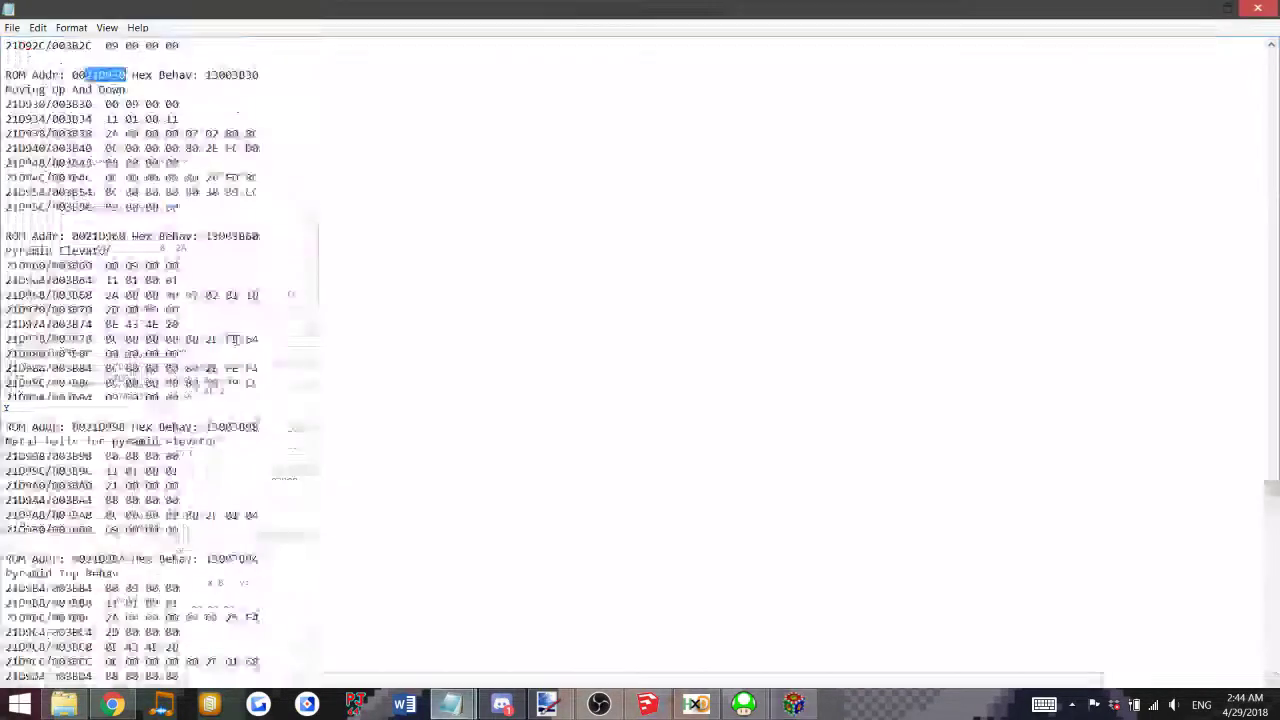
{"action": "left_click_drag", "start_coordinate": [303, 84], "coordinate": [205, 75]}
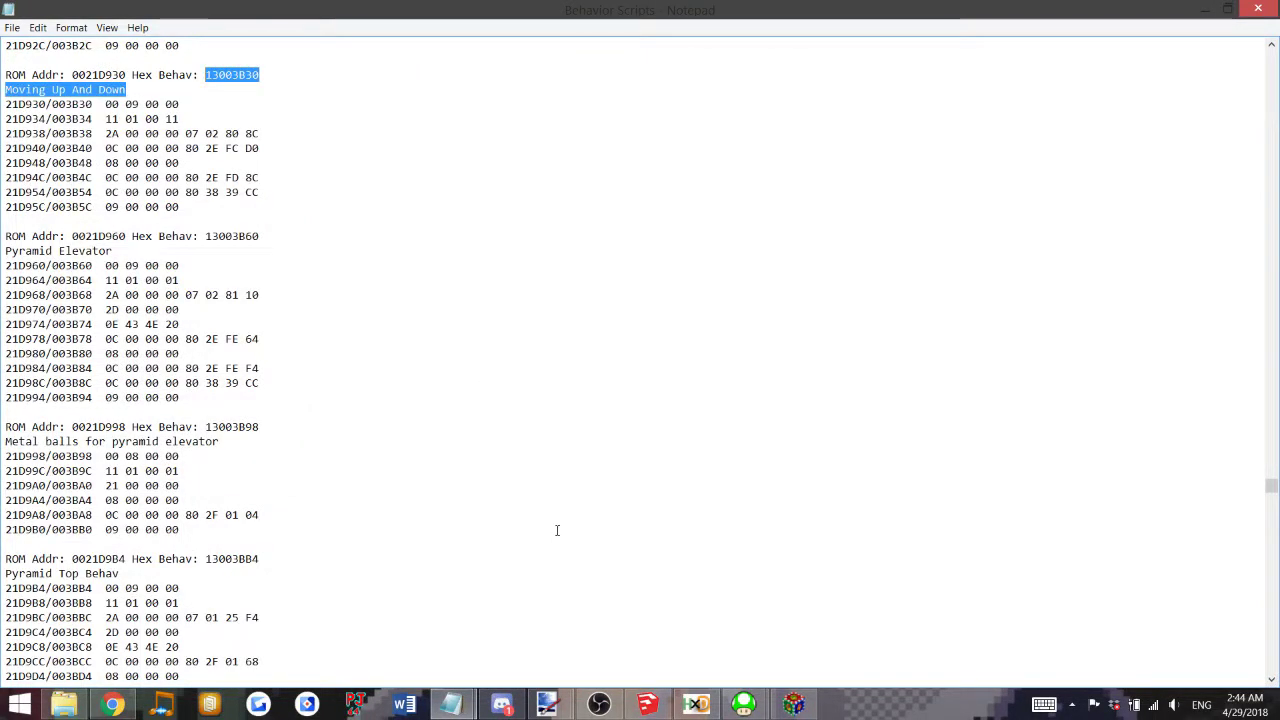
{"action": "left_click_drag", "start_coordinate": [270, 76], "coordinate": [233, 75]}
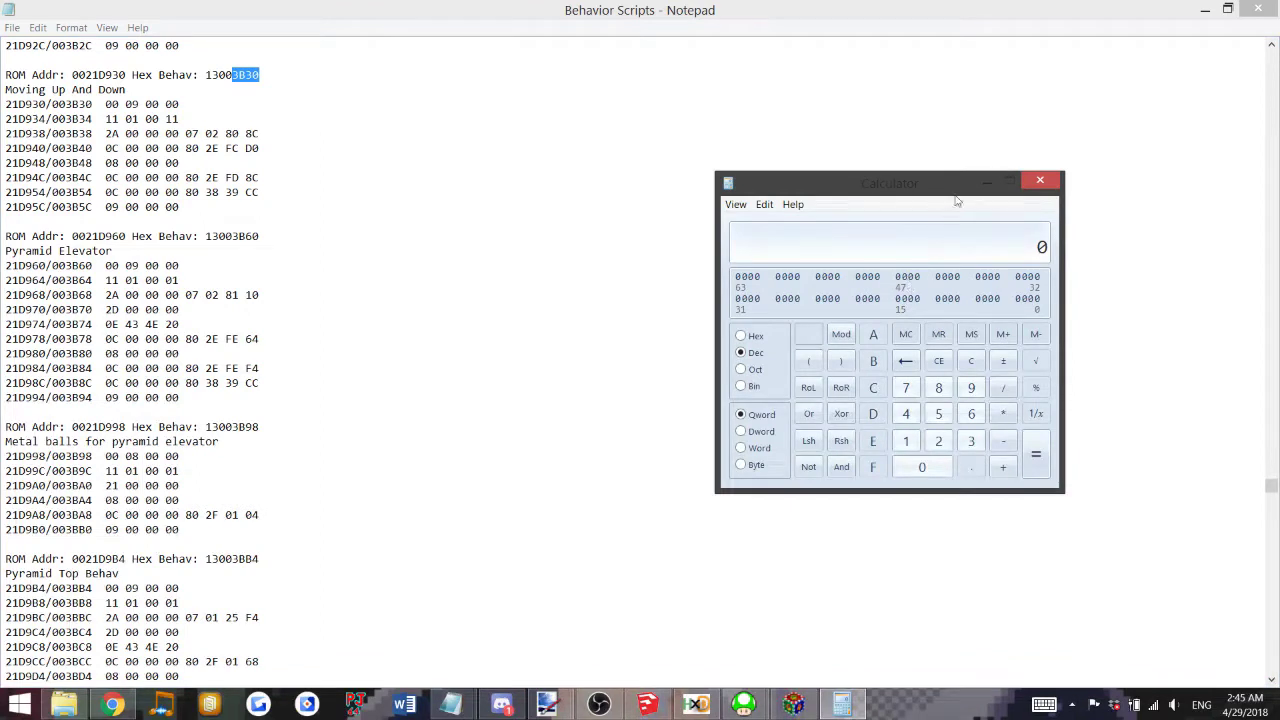
Set Calculator to hexadecimal and add 219E00 to 3B30 to work out the script's ROM address.
{"action": "left_click_drag", "start_coordinate": [941, 189], "coordinate": [926, 188]}
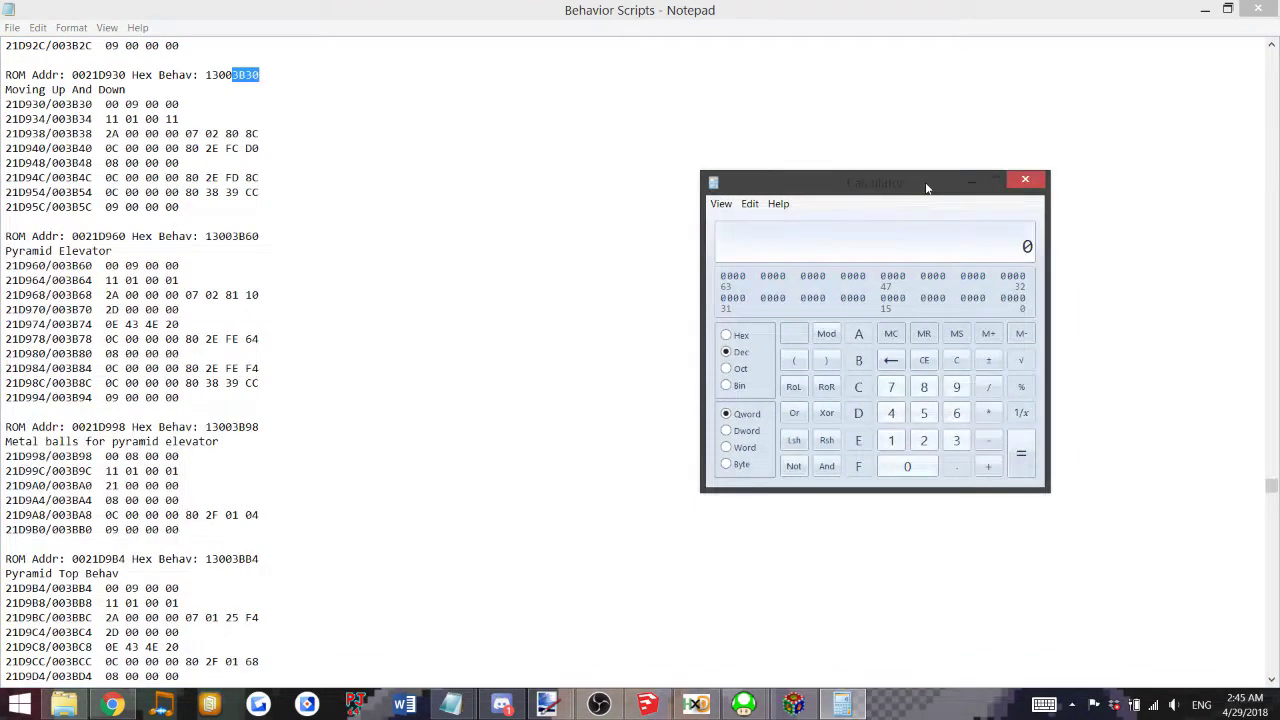
{"action": "type", "text": "330"}
{"action": "key", "text": "BackSpace"}
{"action": "key", "text": "BackSpace"}
{"action": "key", "text": "BackSpace"}
{"action": "left_click", "coordinate": [740, 339]}
{"action": "type", "text": "3B30"}
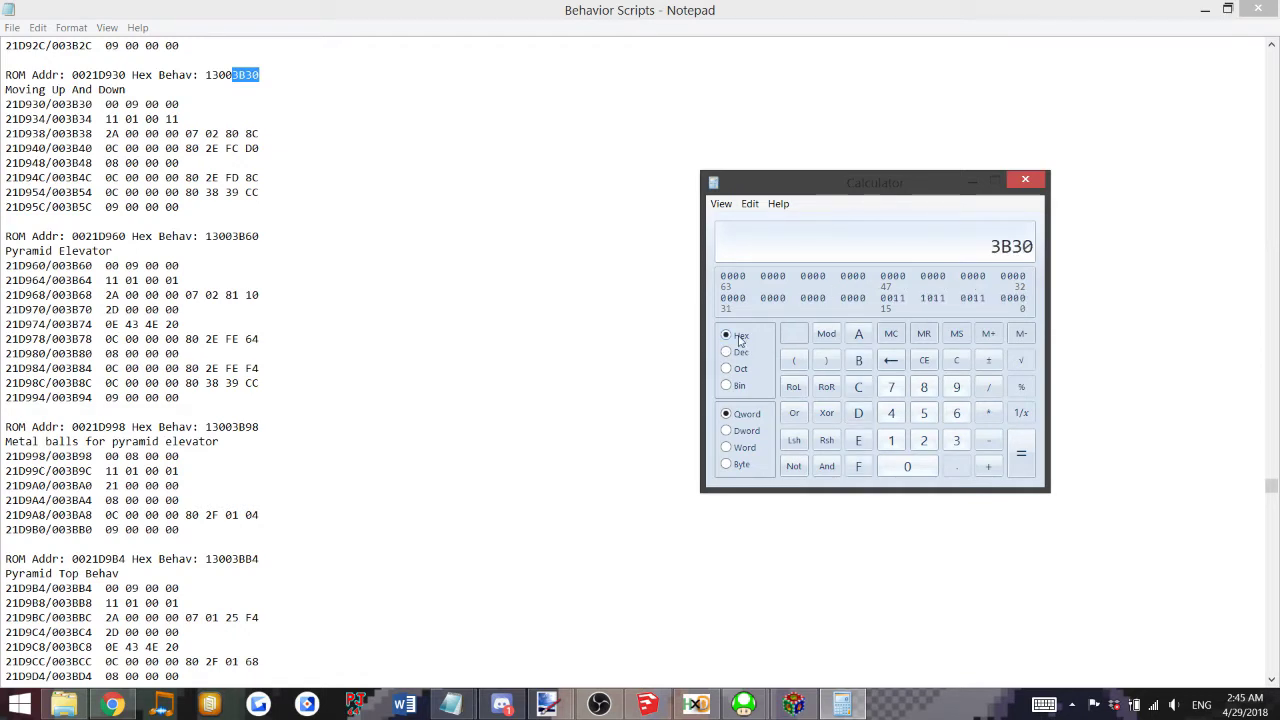
{"action": "key", "text": "Escape"}
{"action": "type", "text": "219E00"}
{"action": "key", "text": "Return"}
Examine the ROM and hex behavior addresses in the Behavior Scripts file, from Star Door Behavior at the beginning down to the Warp scripts.
{"action": "left_click", "coordinate": [590, 370]}
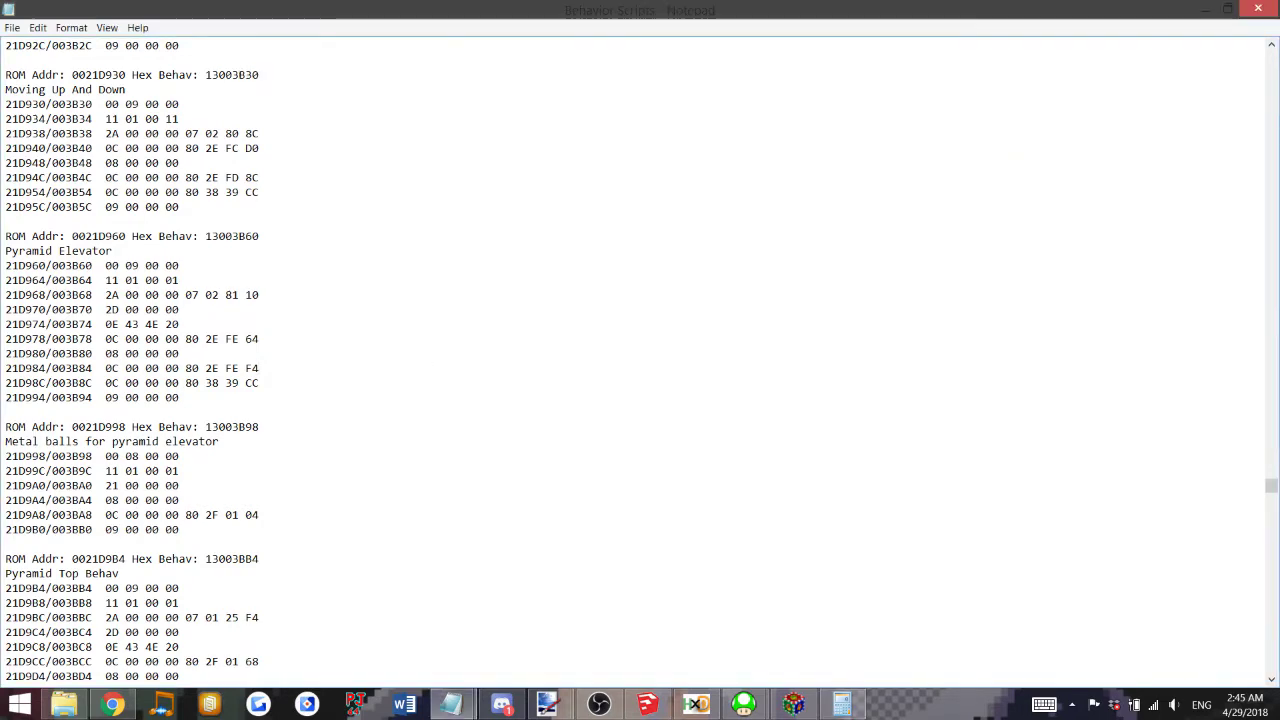
{"action": "left_click_drag", "start_coordinate": [1271, 486], "coordinate": [1270, 55]}
{"action": "left_click_drag", "start_coordinate": [93, 89], "coordinate": [26, 104]}
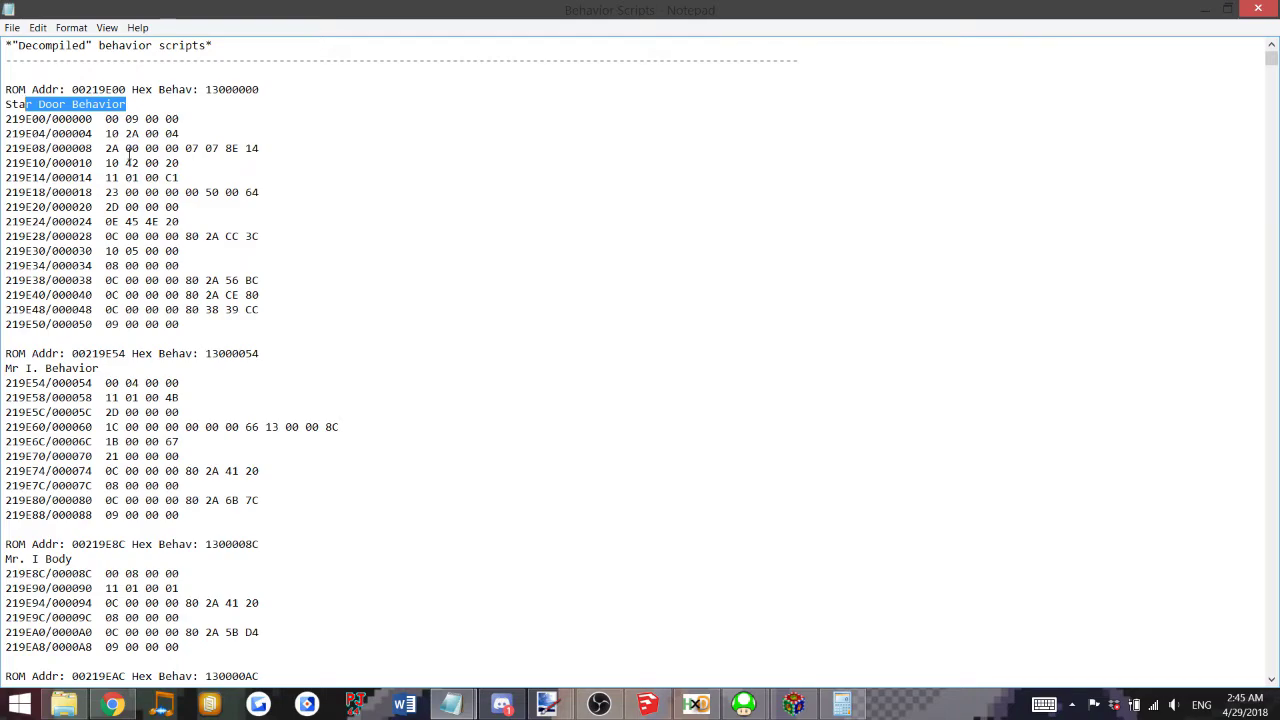
{"action": "scroll", "coordinate": [91, 262], "scroll_direction": "down", "scroll_amount": 20}
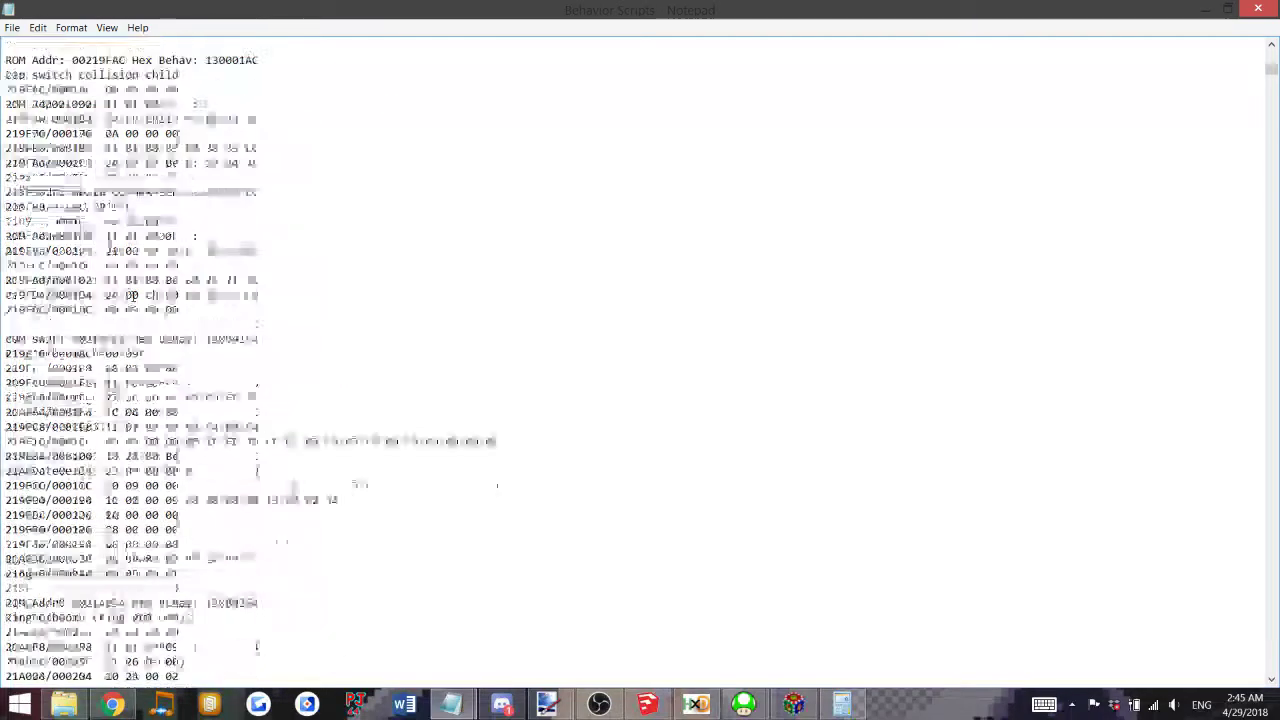
{"action": "scroll", "coordinate": [133, 295], "scroll_direction": "down", "scroll_amount": 20}
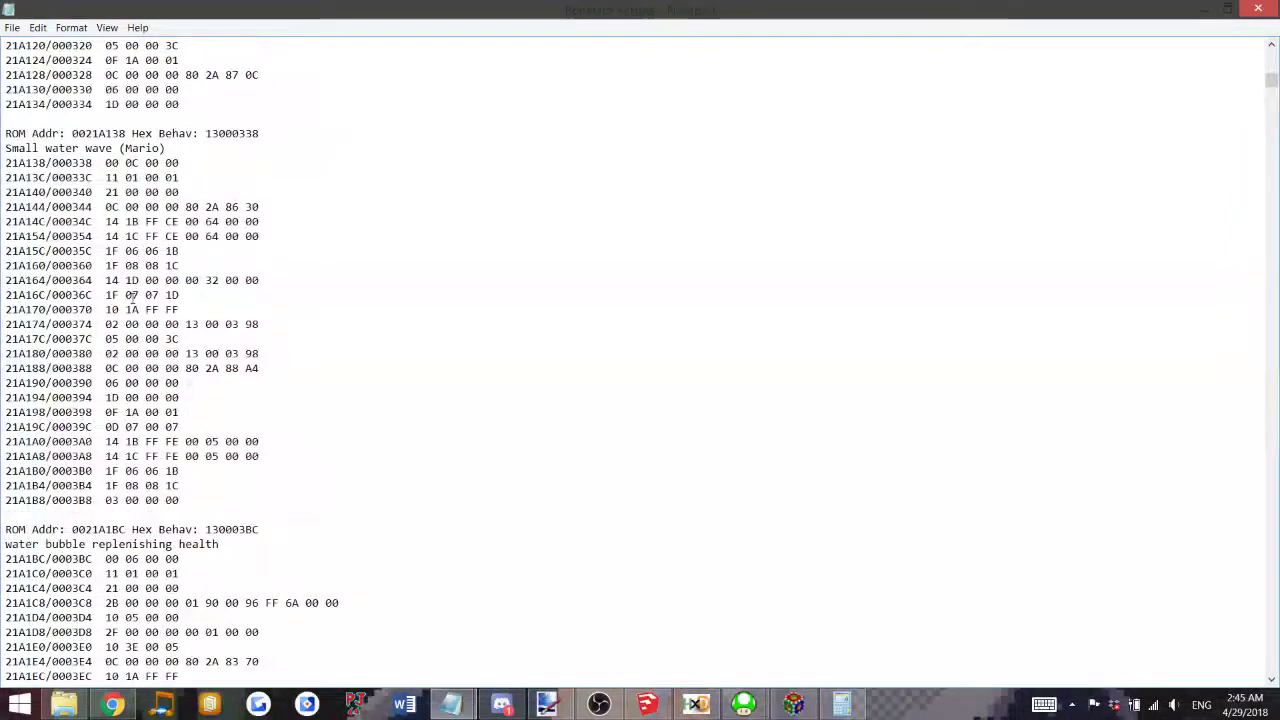
{"action": "scroll", "coordinate": [101, 251], "scroll_direction": "down", "scroll_amount": 20}
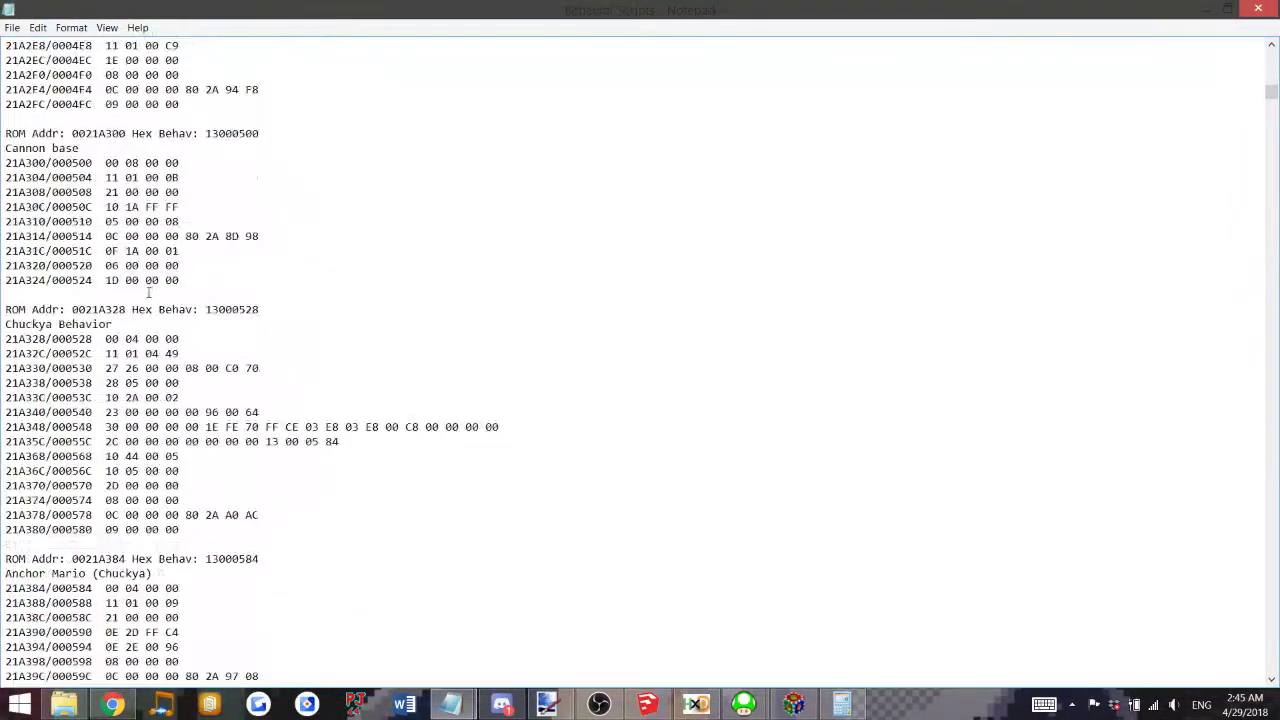
{"action": "scroll", "coordinate": [133, 310], "scroll_direction": "down", "scroll_amount": 20}
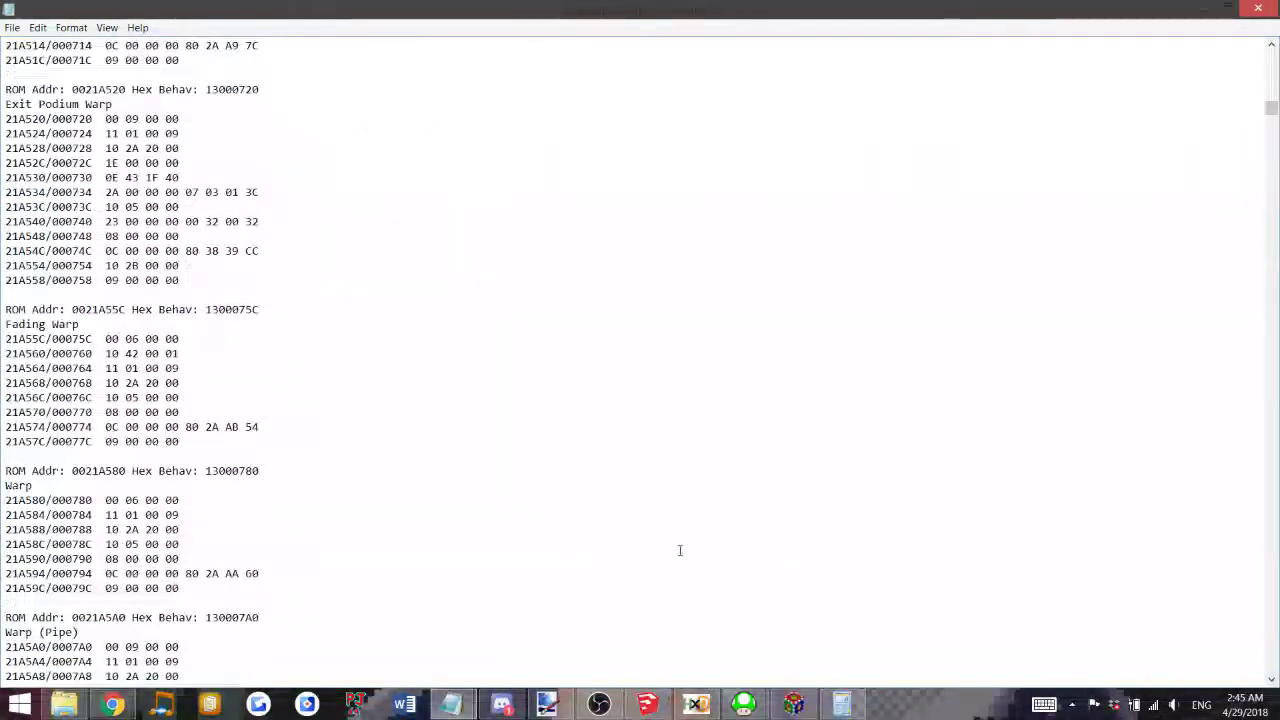
Check the Behavior value of the stone platform object 0x06 in Quad64 and minimize its window.
{"action": "left_click", "coordinate": [841, 704]}
{"action": "left_click", "coordinate": [841, 704]}
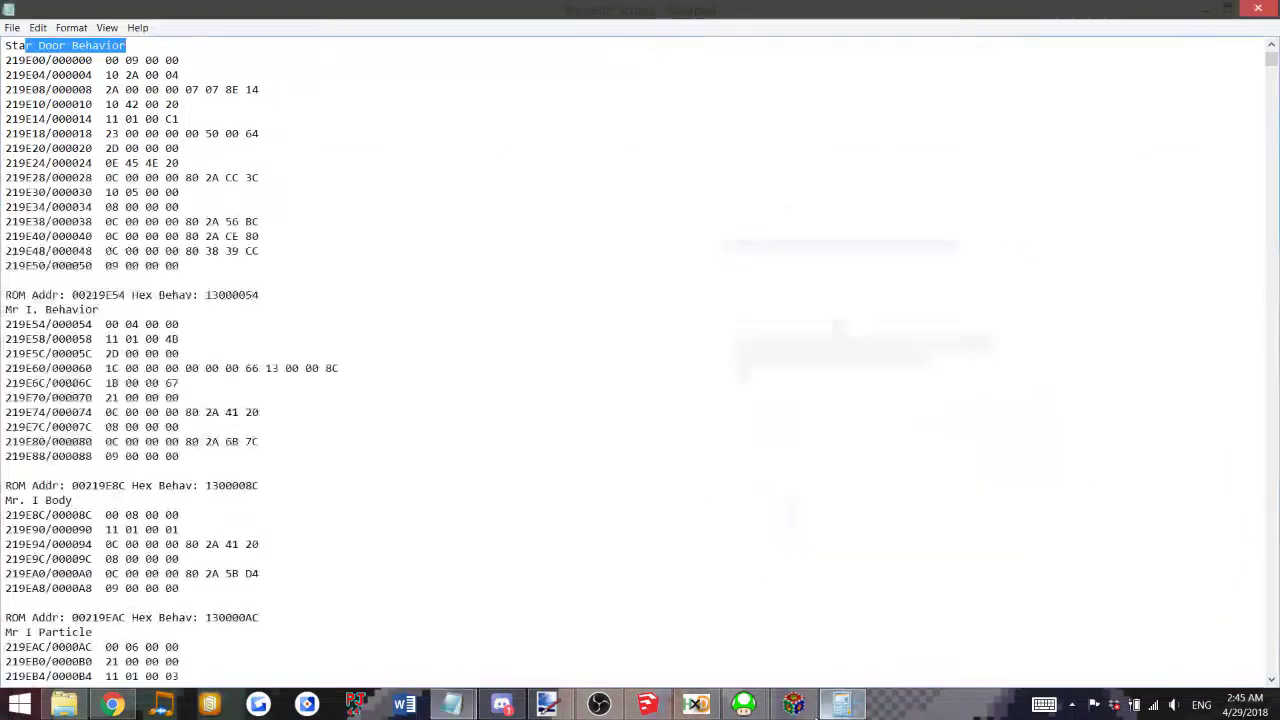
{"action": "left_click", "coordinate": [794, 704]}
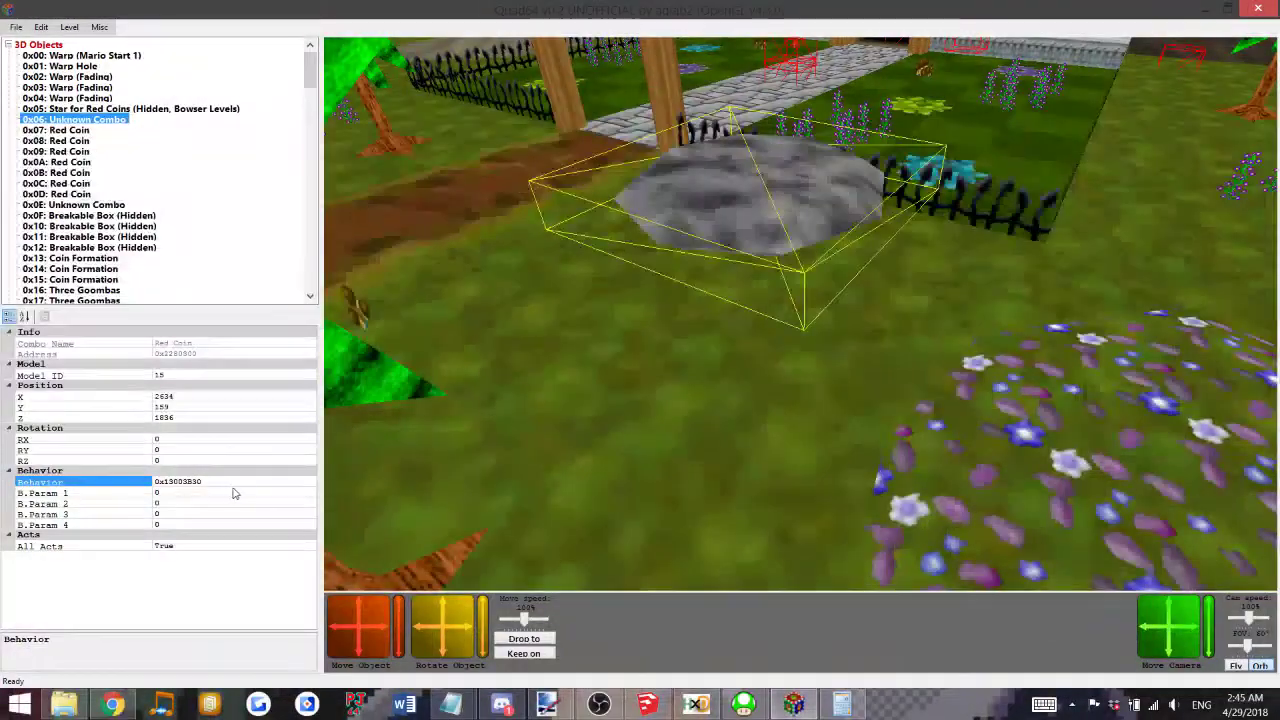
{"action": "left_click", "coordinate": [1203, 18]}
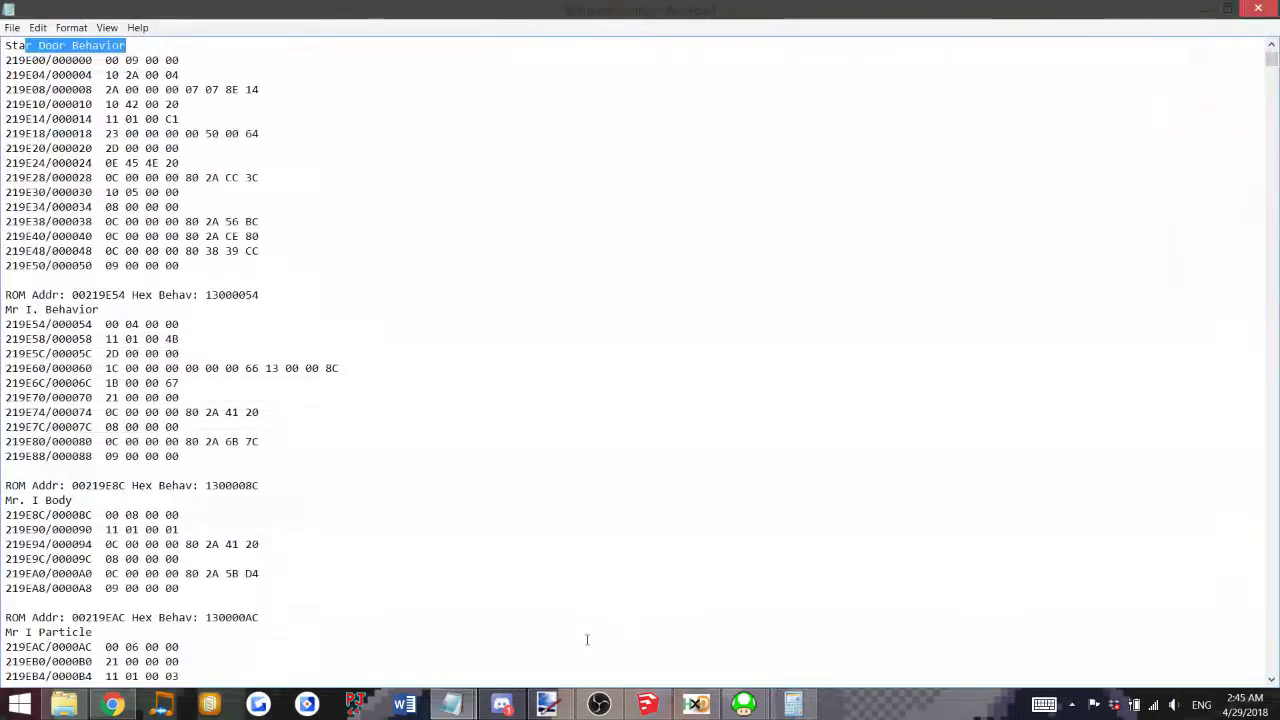
Switch to HxD and locate the four-byte collision pointer at offset 21D93C in SuperSlide64.z64.
{"action": "left_click", "coordinate": [696, 704]}
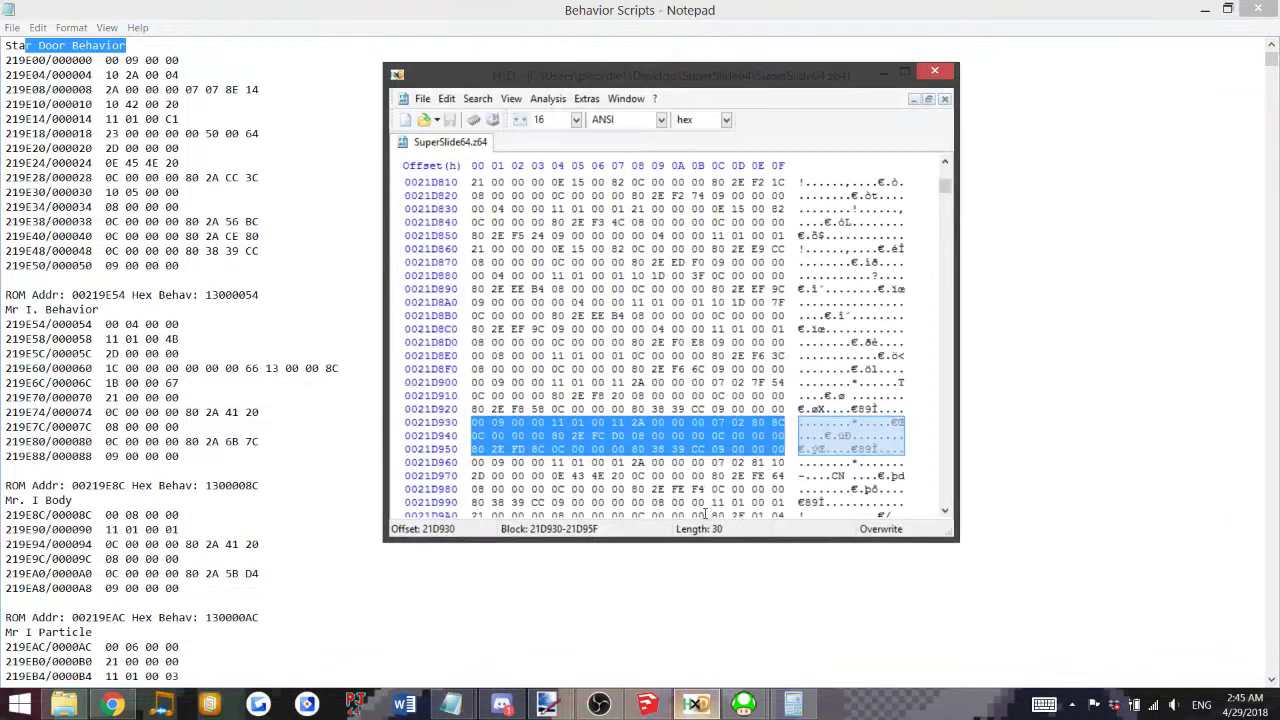
{"action": "left_click_drag", "start_coordinate": [636, 424], "coordinate": [779, 422]}
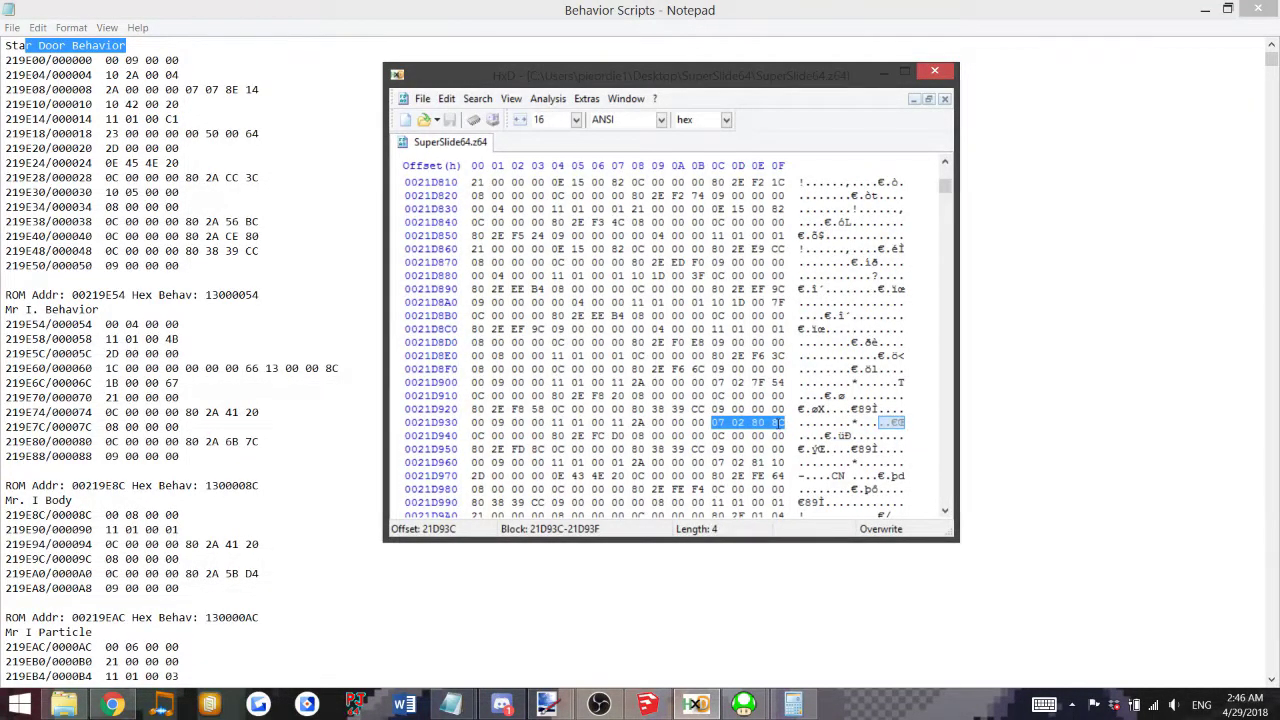
{"action": "left_click", "coordinate": [708, 427]}
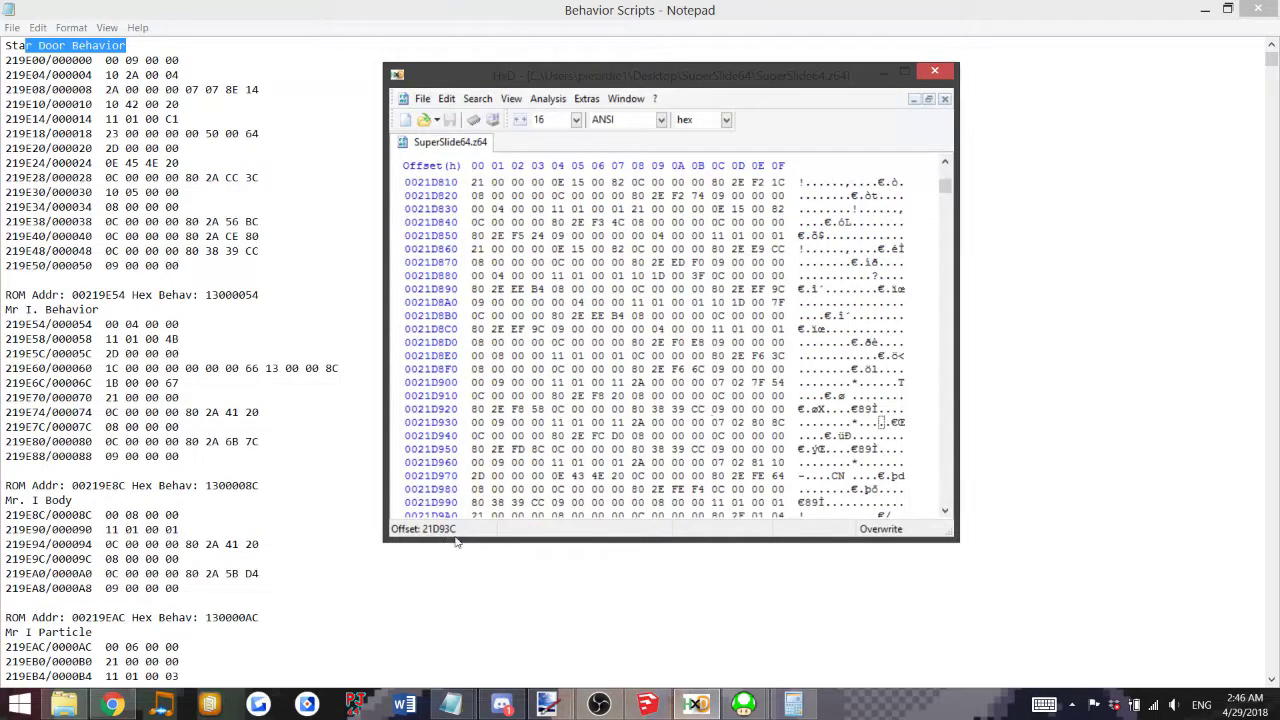
In the Custom Model Importer, set the Castle in the Sky entry's Collision Pointer to 21D93C, enable Import Collision, and import the model without opening the log.
{"action": "mouse_move", "coordinate": [750, 708]}
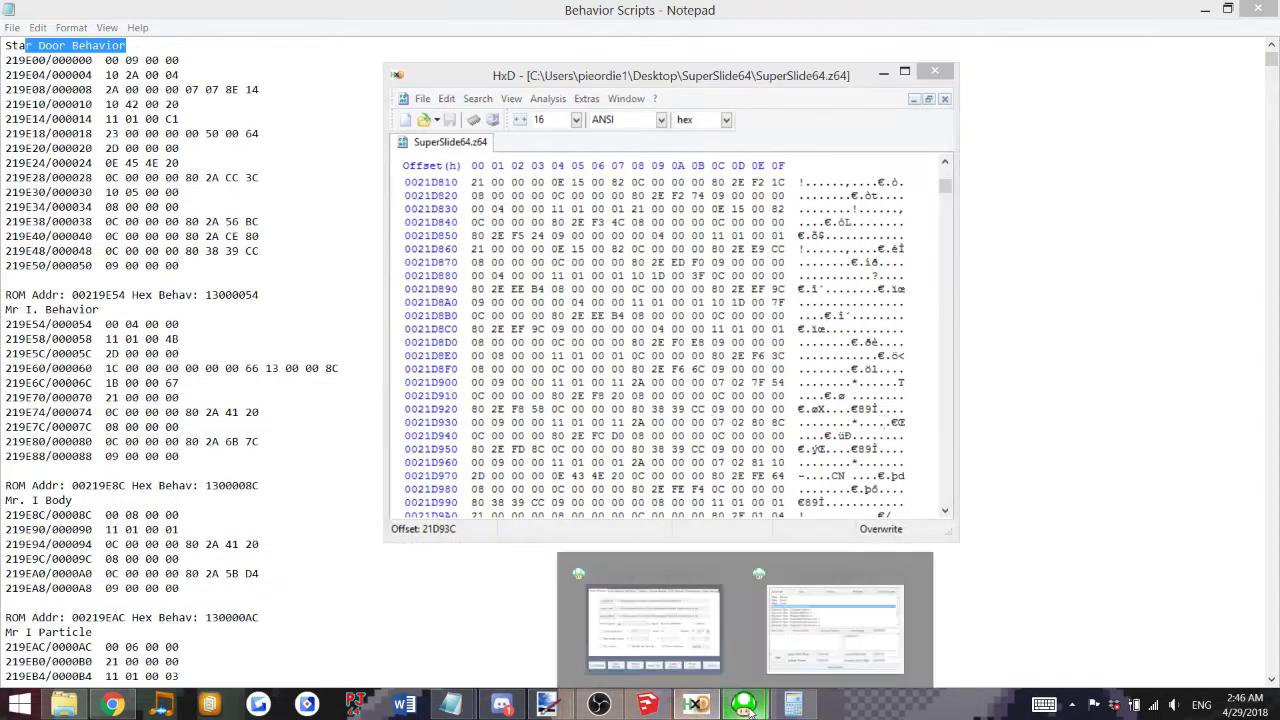
{"action": "left_click", "coordinate": [835, 625]}
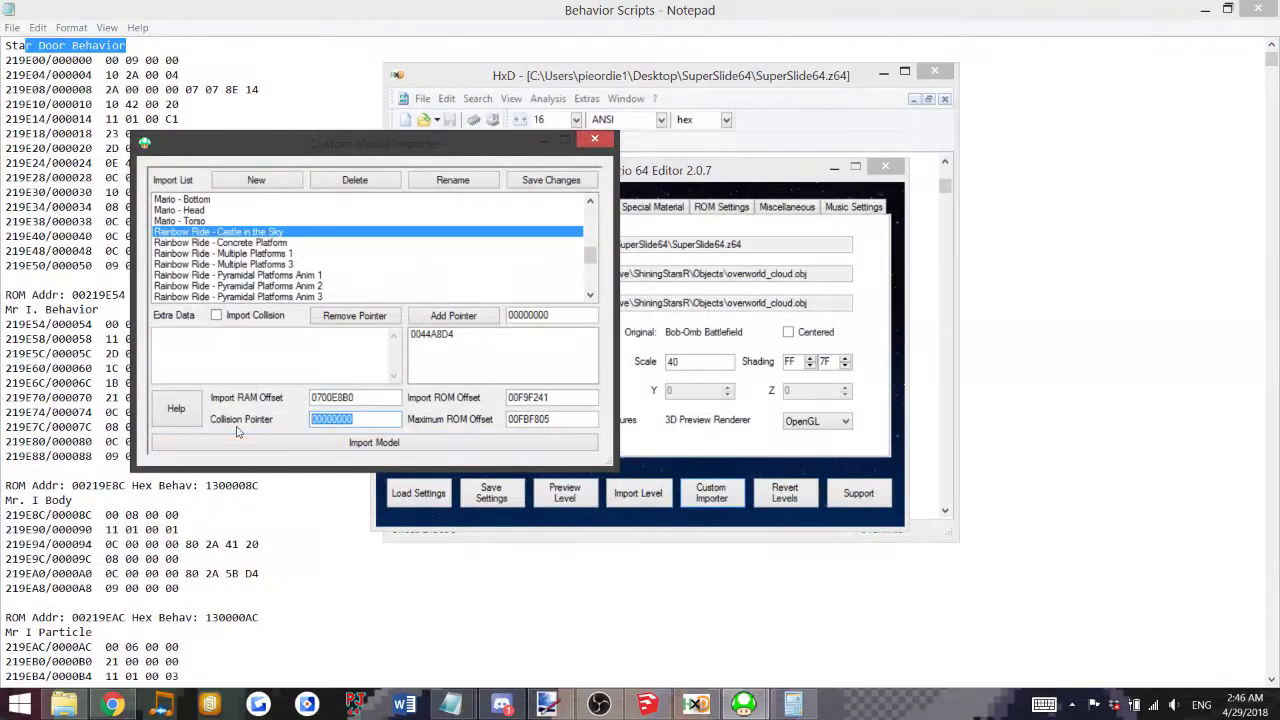
{"action": "type", "text": "21D93C"}
{"action": "left_click", "coordinate": [686, 85]}
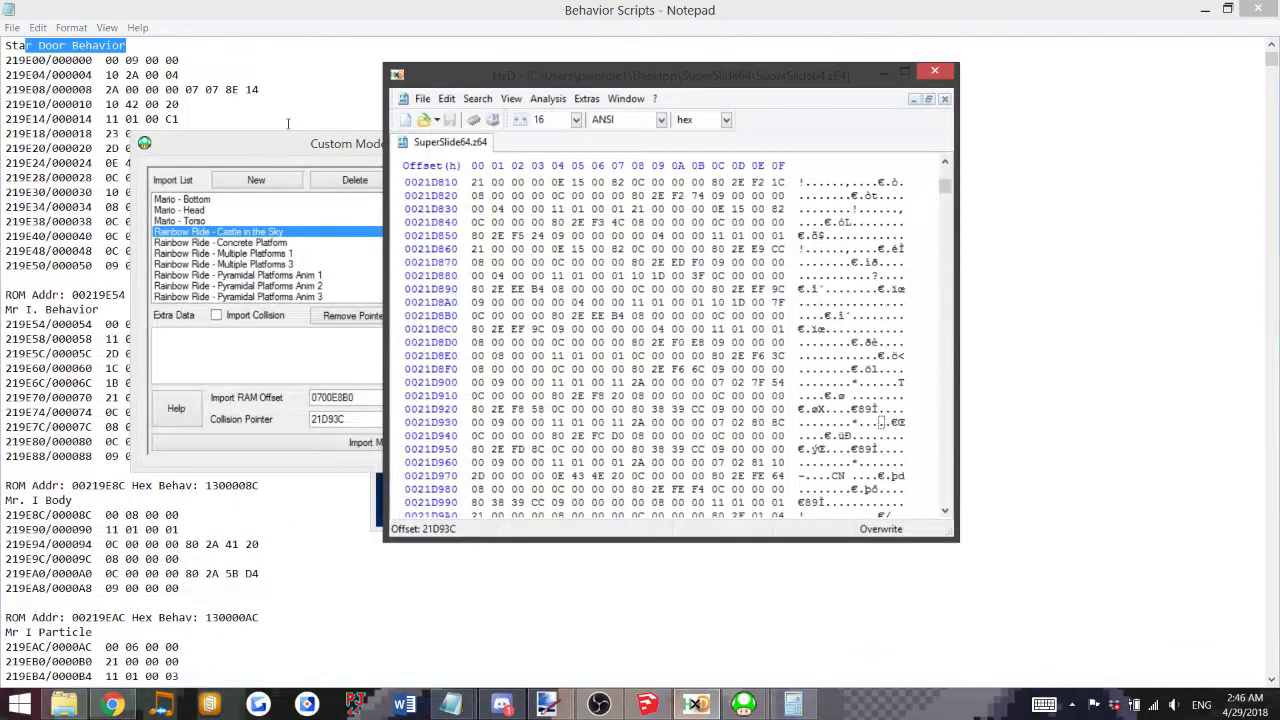
{"action": "left_click", "coordinate": [307, 163]}
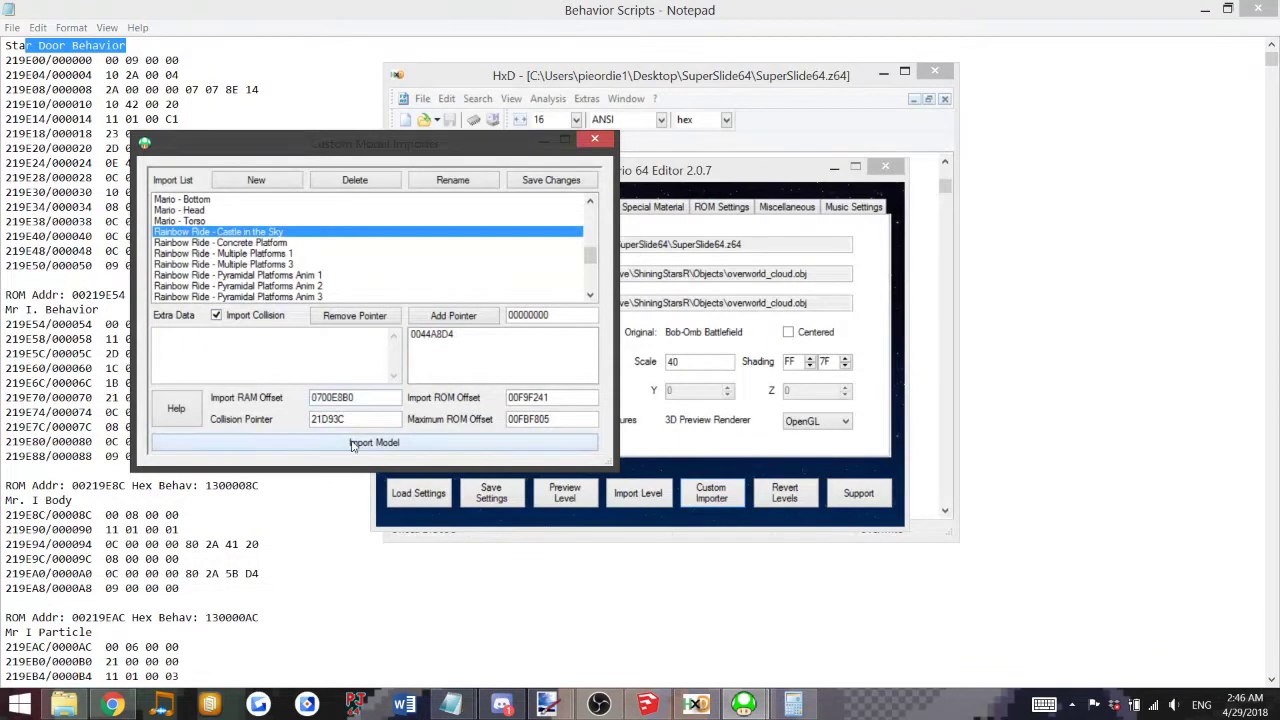
{"action": "left_click", "coordinate": [374, 442]}
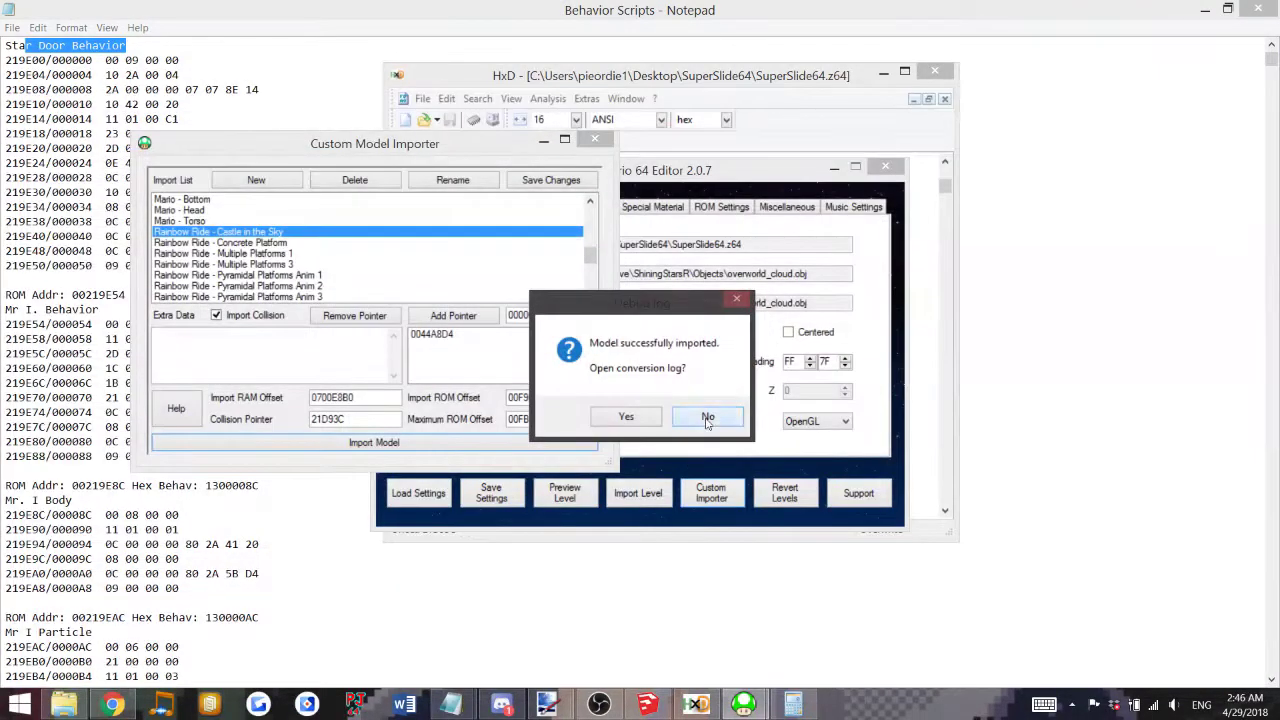
{"action": "left_click", "coordinate": [690, 428]}
Launch the SuperSlide64 ROM from its folder in Project64, test standing on the stone platform, and close the emulator.
{"action": "left_click", "coordinate": [64, 704]}
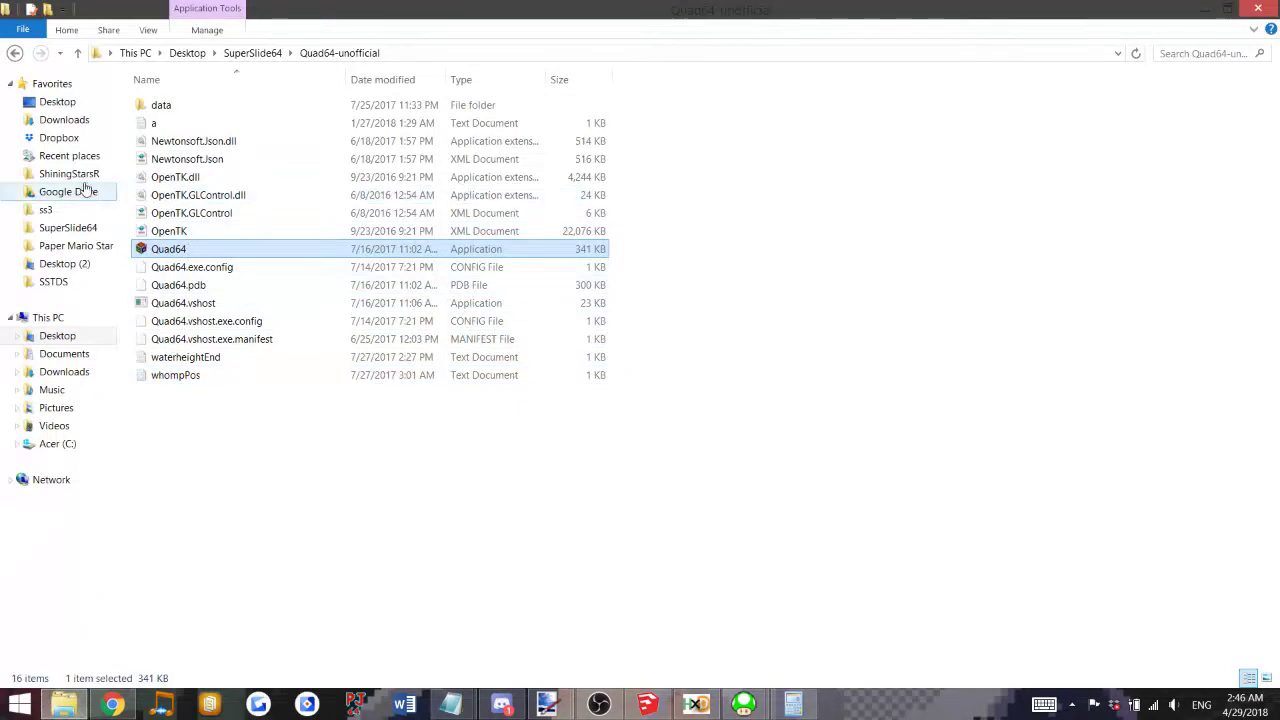
{"action": "left_click", "coordinate": [70, 230]}
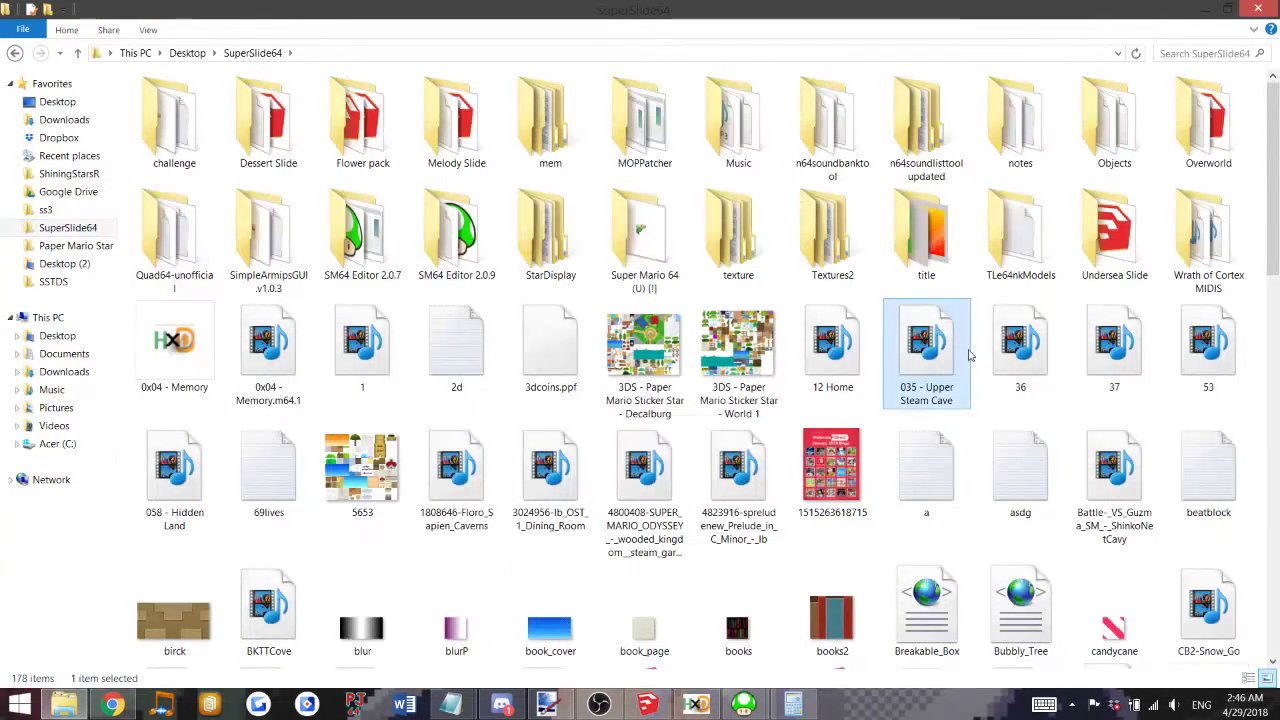
{"action": "scroll", "coordinate": [968, 354], "scroll_direction": "down", "scroll_amount": 5}
{"action": "double_click", "coordinate": [1025, 378]}
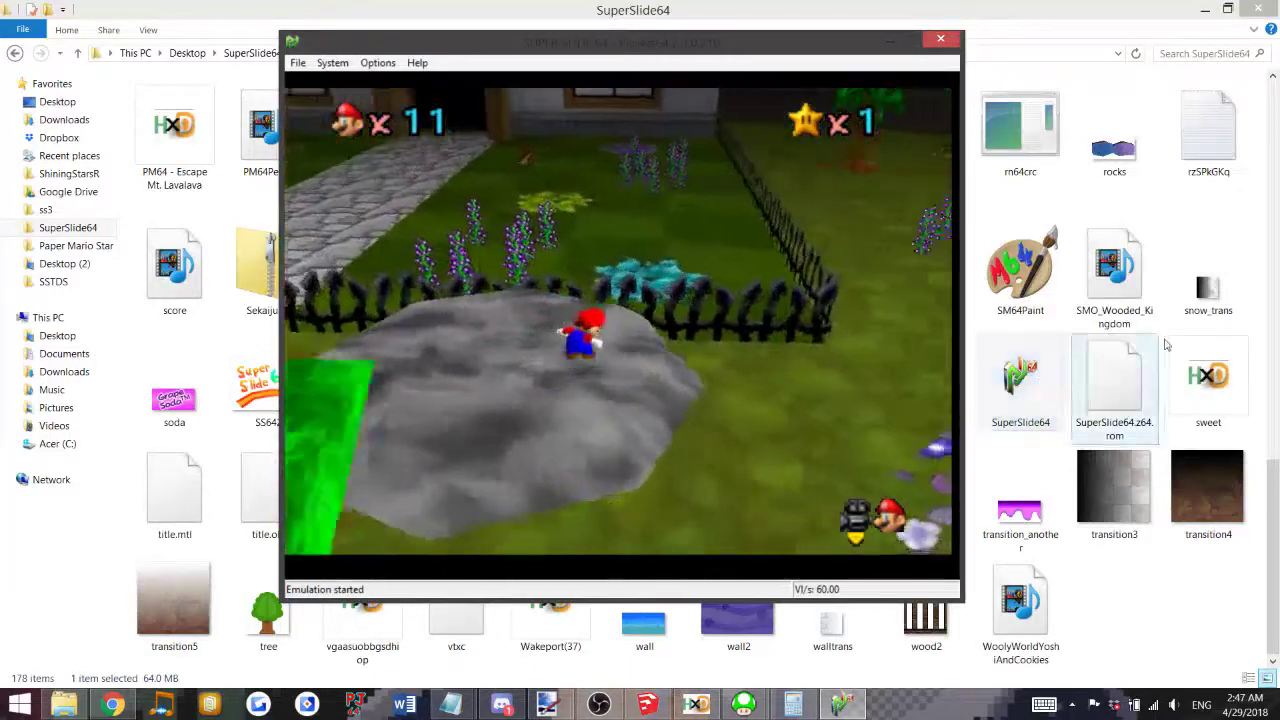
{"action": "left_click", "coordinate": [940, 38]}
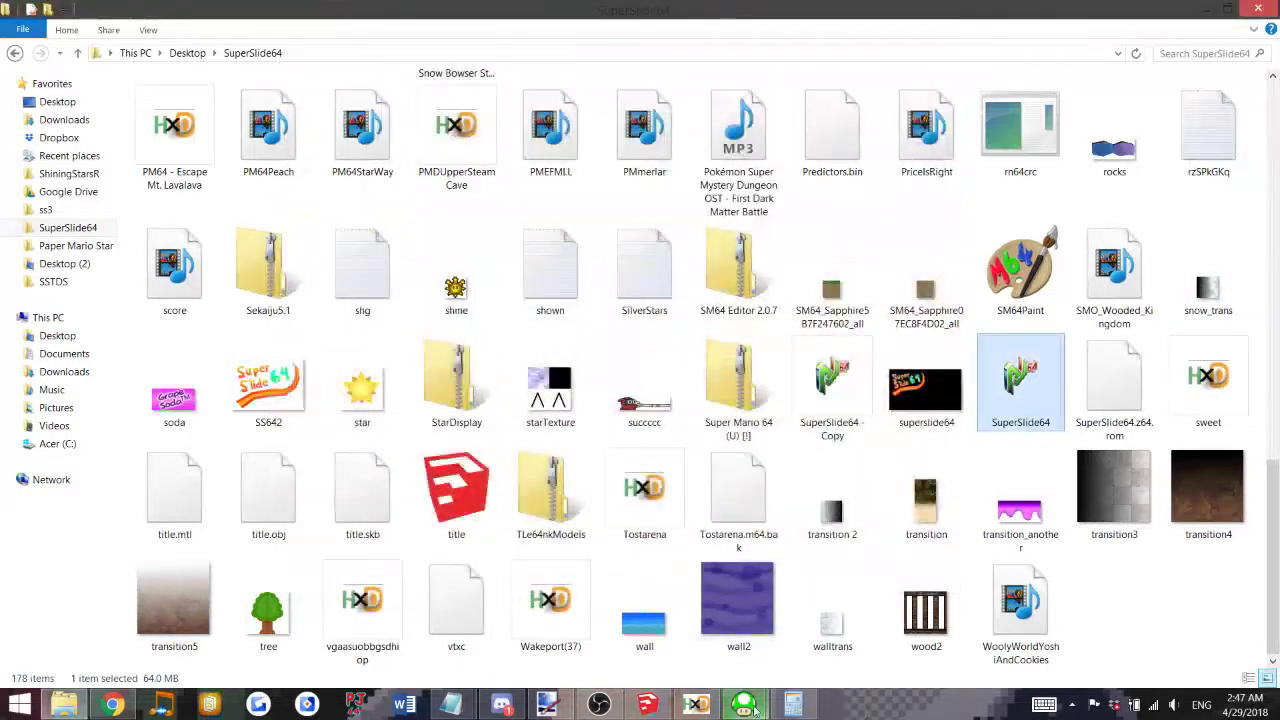
Switch to Super Mario 64 Editor, close the model importer, and set the collision type of overworld_cloud/_1.png to 23: Quicksand.
{"action": "left_click", "coordinate": [743, 705]}
{"action": "left_click", "coordinate": [808, 591]}
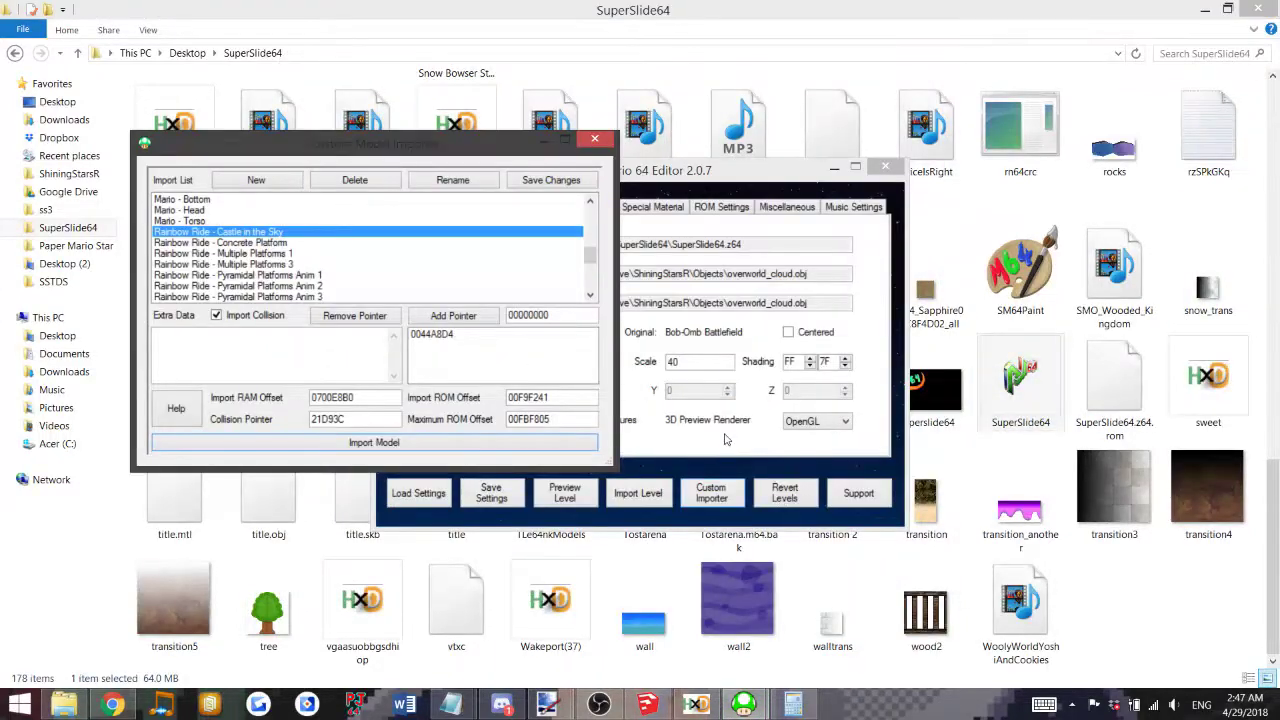
{"action": "left_click", "coordinate": [596, 139]}
{"action": "left_click", "coordinate": [595, 207]}
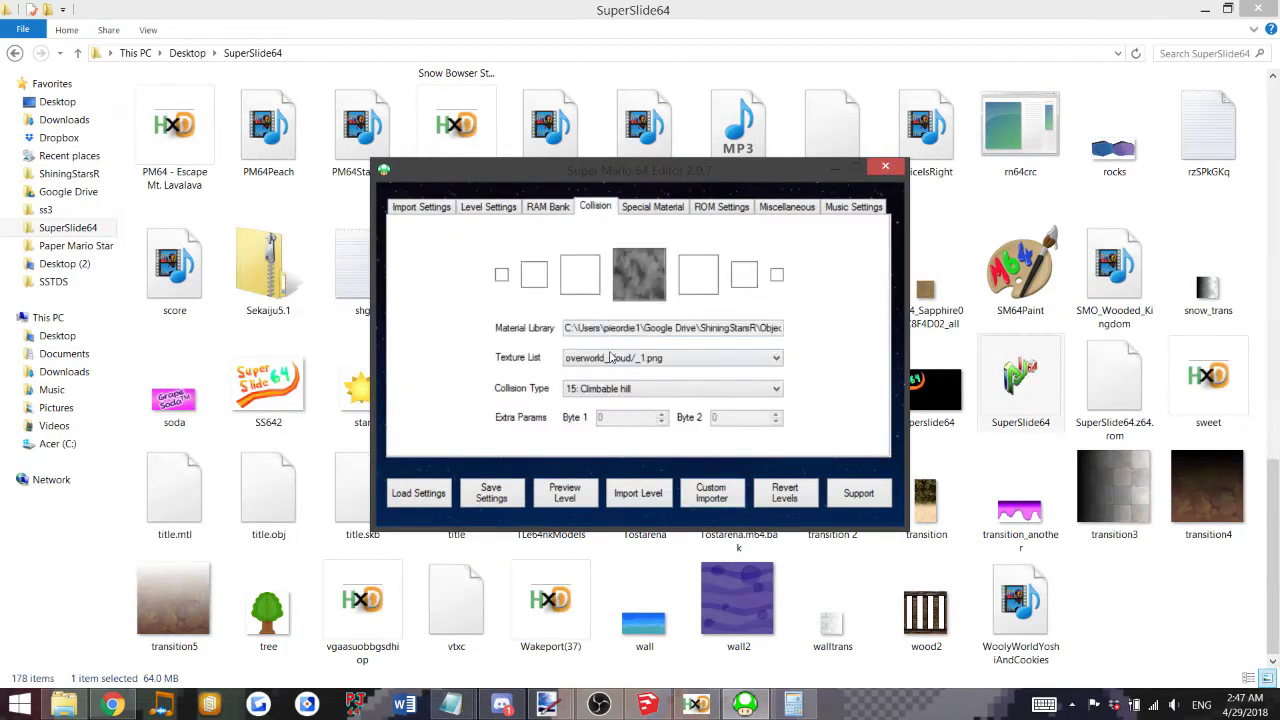
{"action": "left_click", "coordinate": [606, 392]}
{"action": "scroll", "coordinate": [660, 470], "scroll_direction": "down", "scroll_amount": 8}
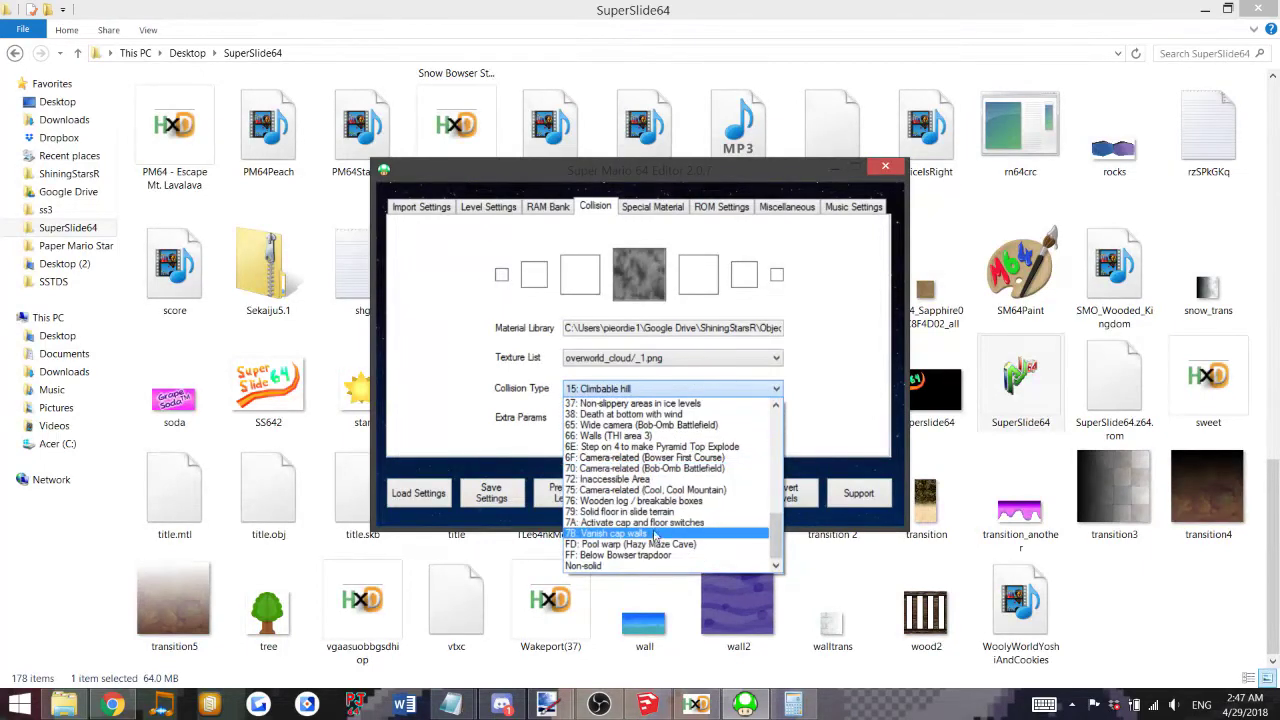
{"action": "scroll", "coordinate": [651, 541], "scroll_direction": "up", "scroll_amount": 8}
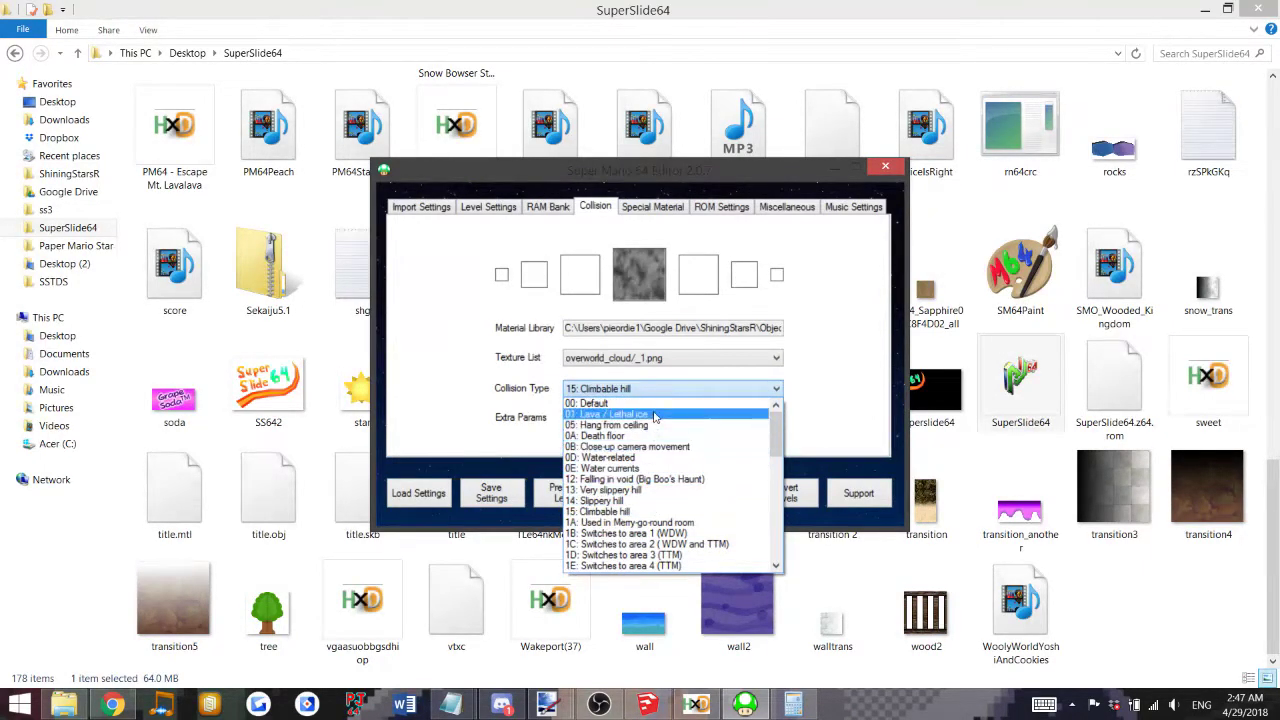
{"action": "scroll", "coordinate": [662, 438], "scroll_direction": "down", "scroll_amount": 3}
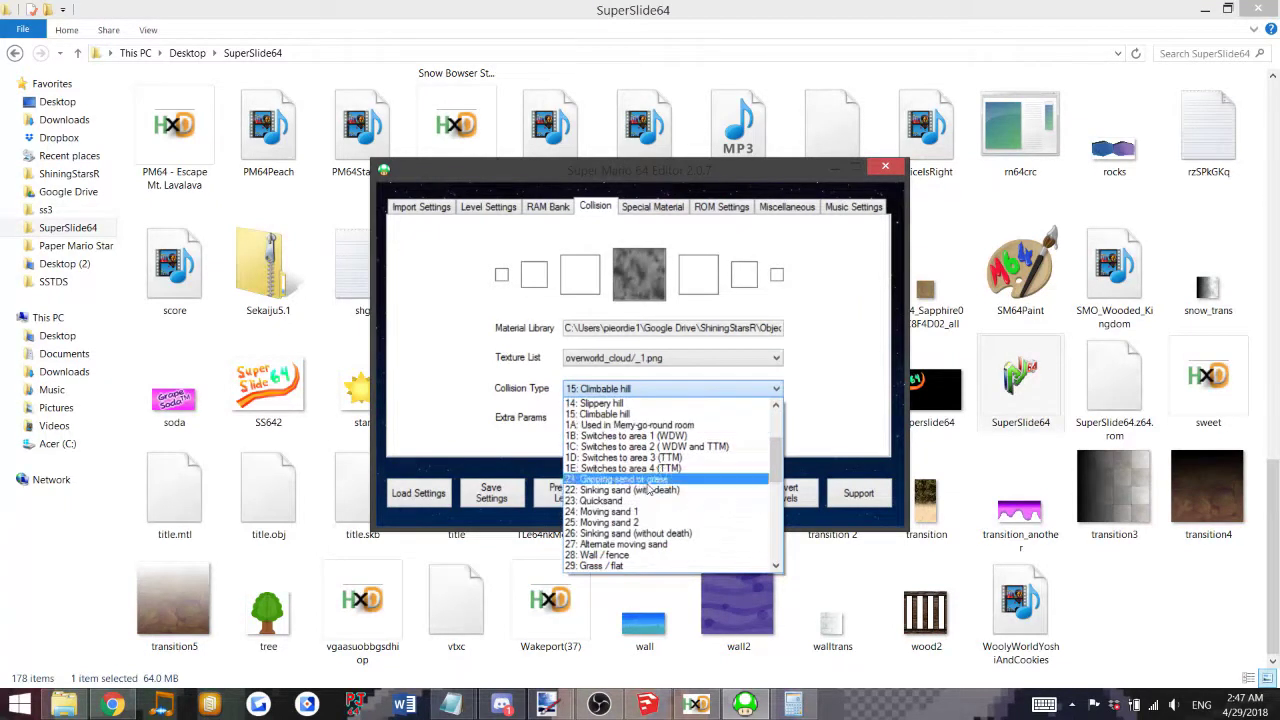
{"action": "left_click", "coordinate": [630, 502]}
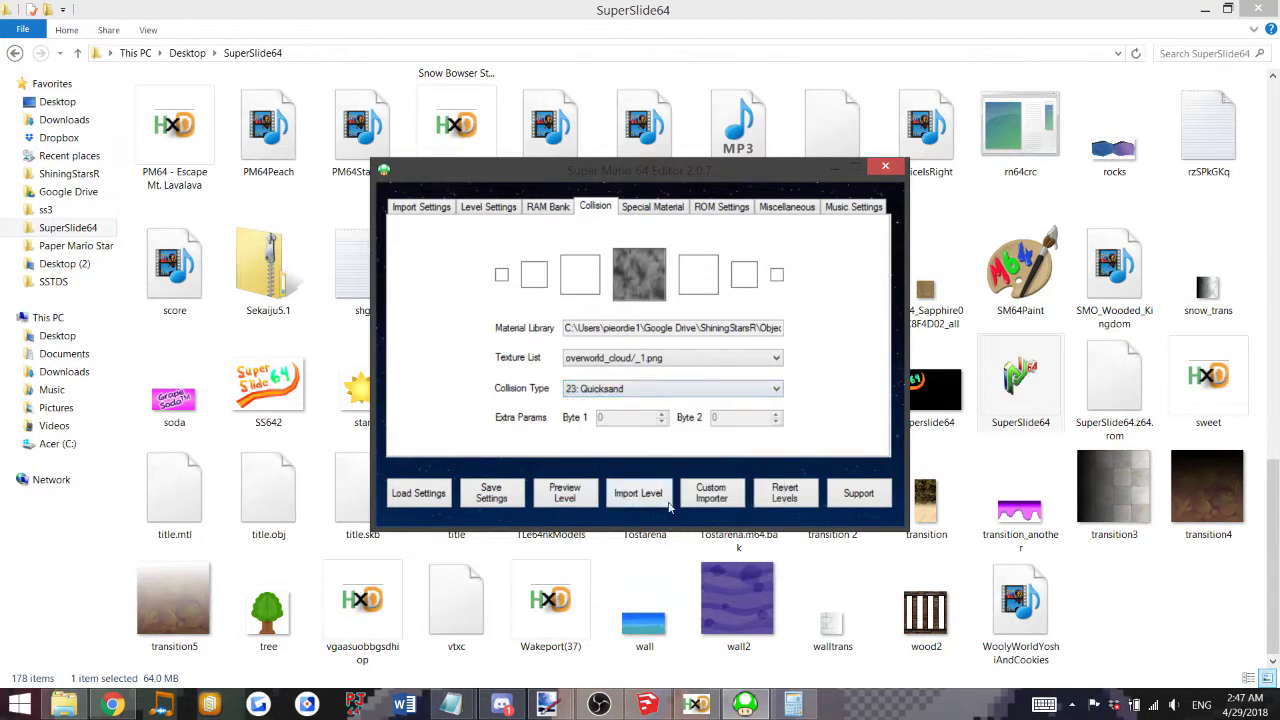
Reopen the Custom Model Importer and import Rainbow Ride - Castle in the Sky with collision, using Collision Pointer 21d93c and skipping the conversion log.
{"action": "left_click", "coordinate": [423, 208]}
{"action": "left_click", "coordinate": [711, 493]}
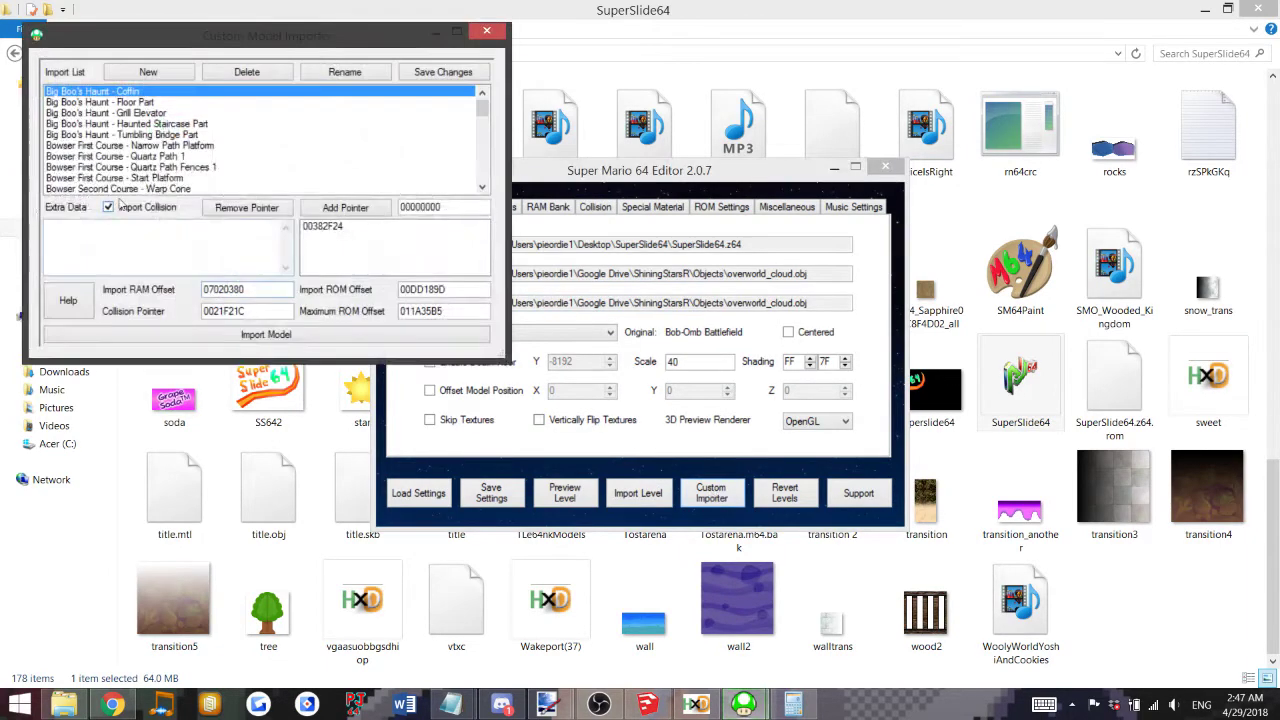
{"action": "scroll", "coordinate": [250, 140], "scroll_direction": "down", "scroll_amount": 20}
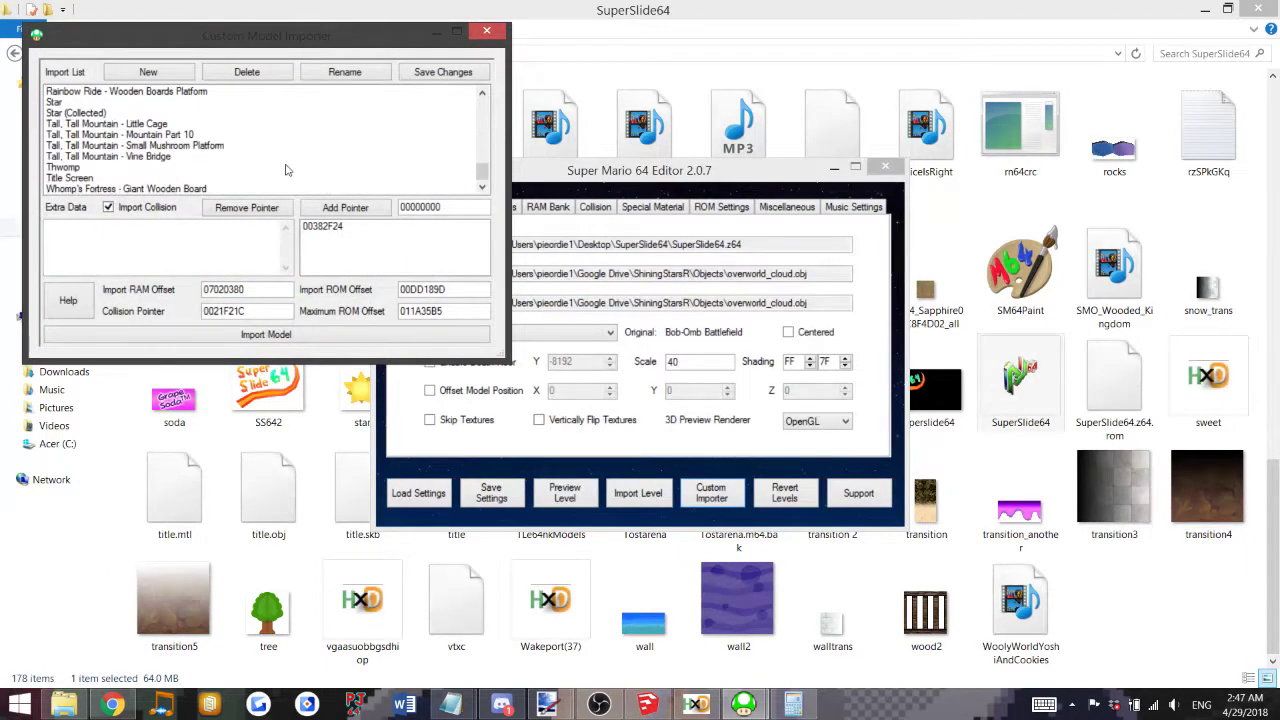
{"action": "scroll", "coordinate": [155, 108], "scroll_direction": "up", "scroll_amount": 5}
{"action": "scroll", "coordinate": [155, 110], "scroll_direction": "up", "scroll_amount": 3}
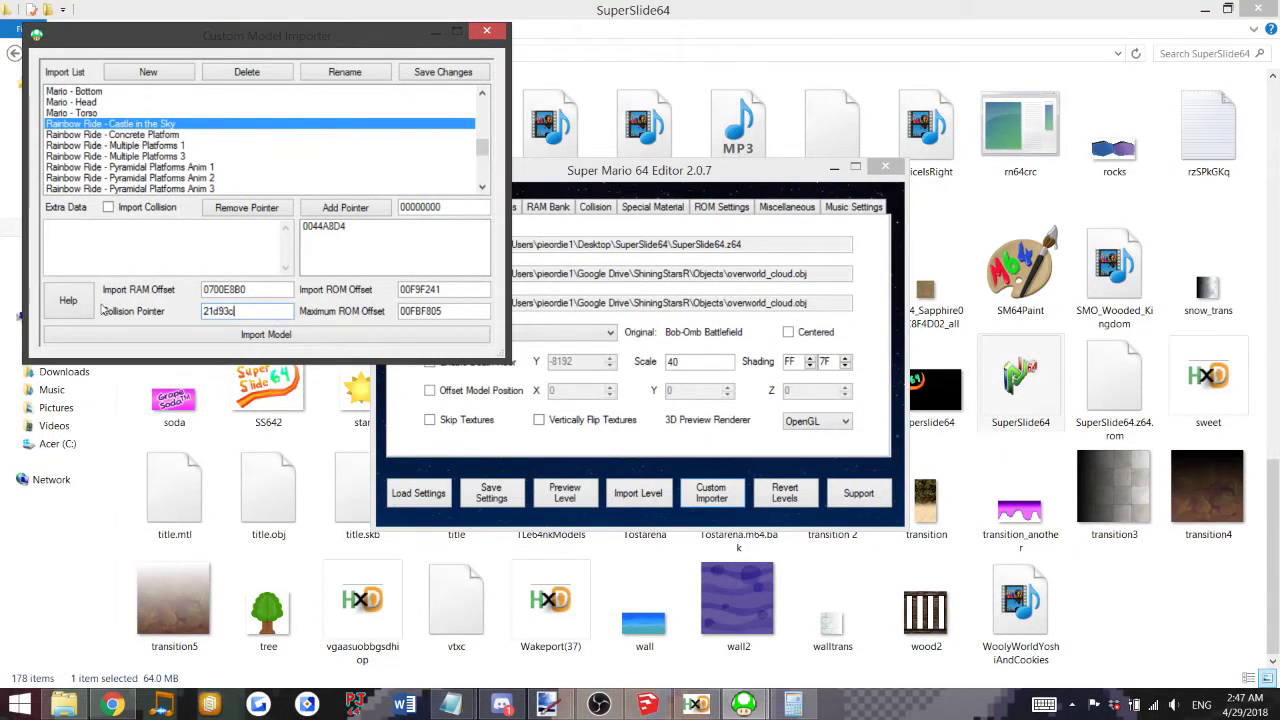
{"action": "left_click", "coordinate": [280, 334]}
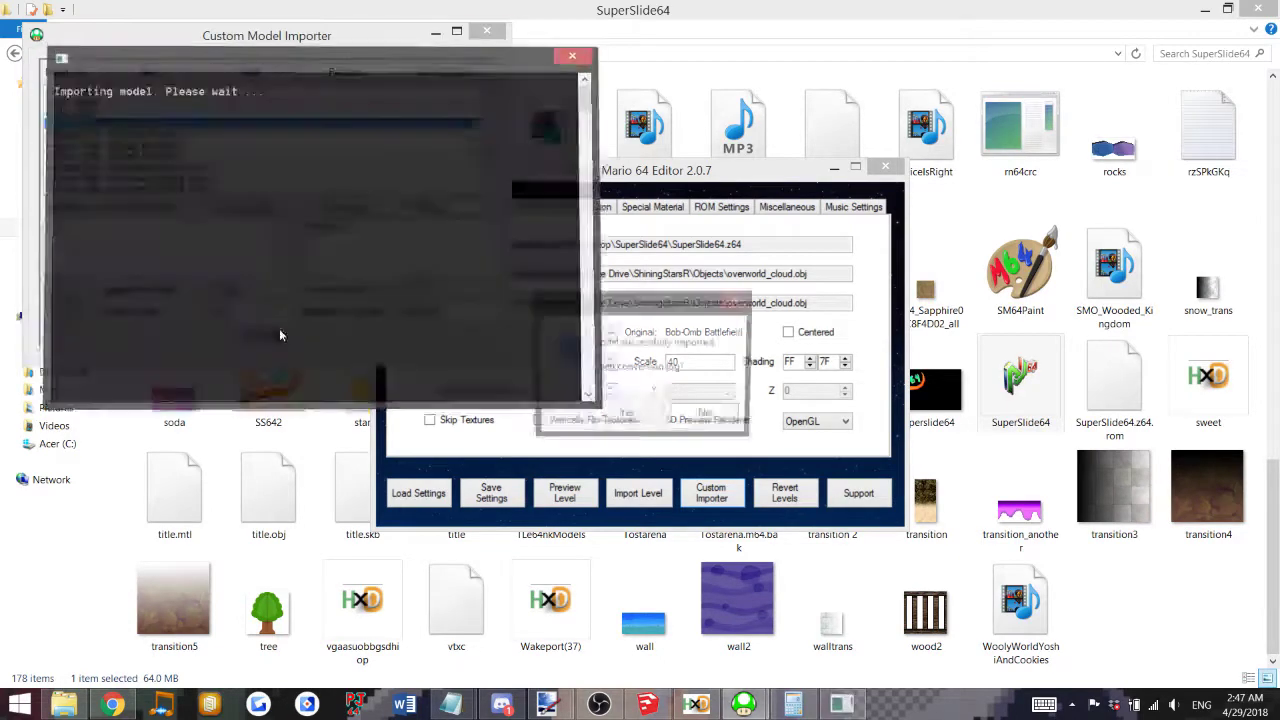
{"action": "left_click", "coordinate": [703, 419]}
Launch the SuperSlide64 ROM and, while it loads, check the rewritten collision pointer bytes at offset 21D93C in HxD.
{"action": "double_click", "coordinate": [986, 389]}
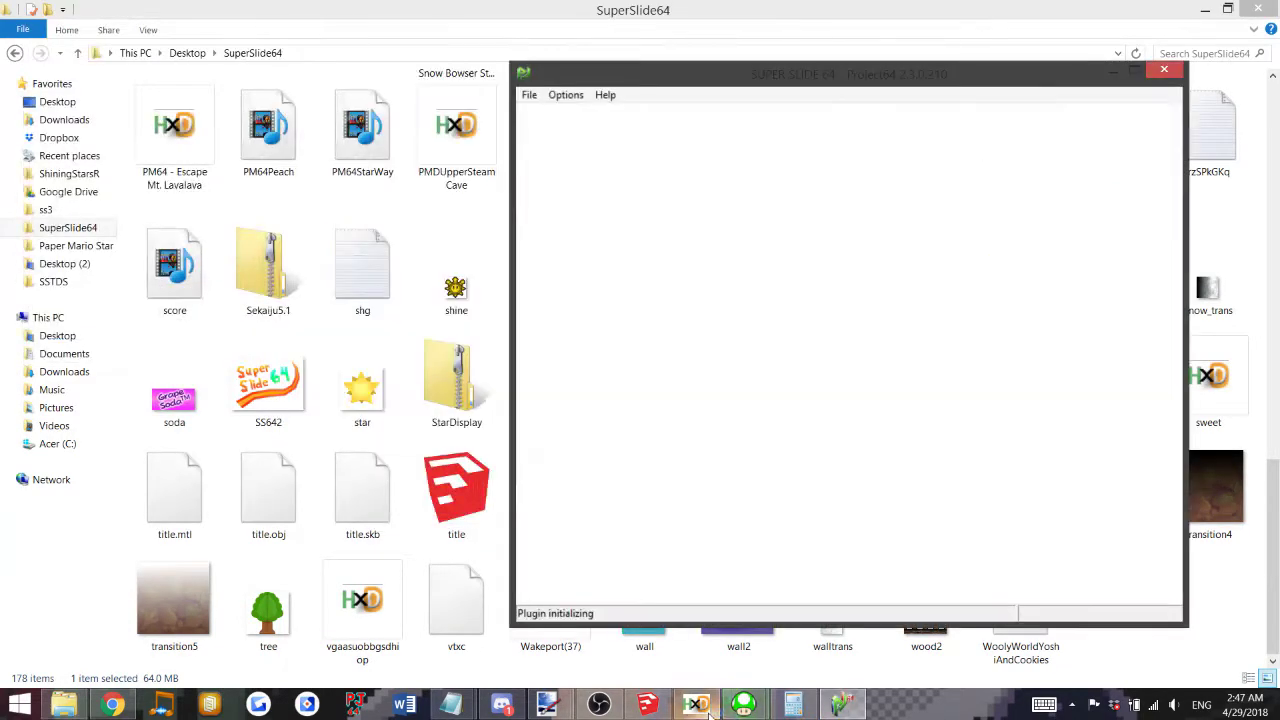
{"action": "left_click", "coordinate": [708, 707]}
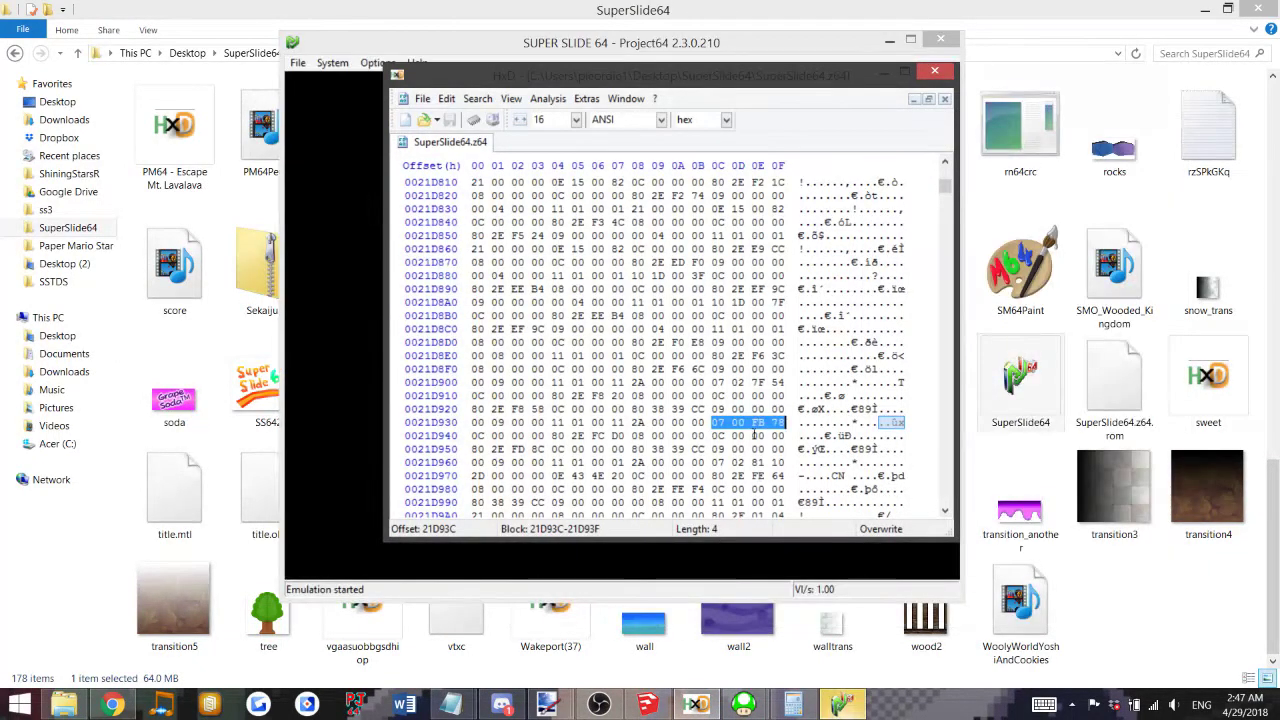
{"action": "left_click", "coordinate": [668, 591]}
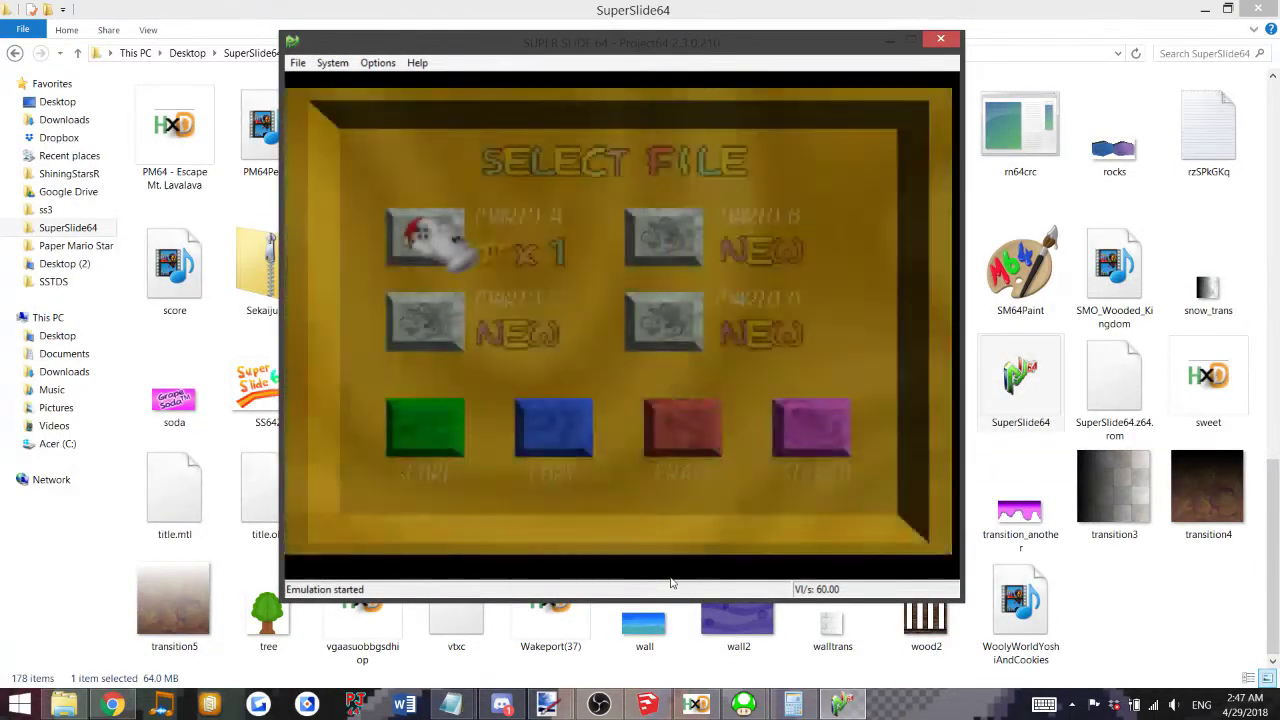
Start the Mario A save file and run Mario along the path onto the stone platform to test its quicksand collision.
{"action": "key", "text": "x"}
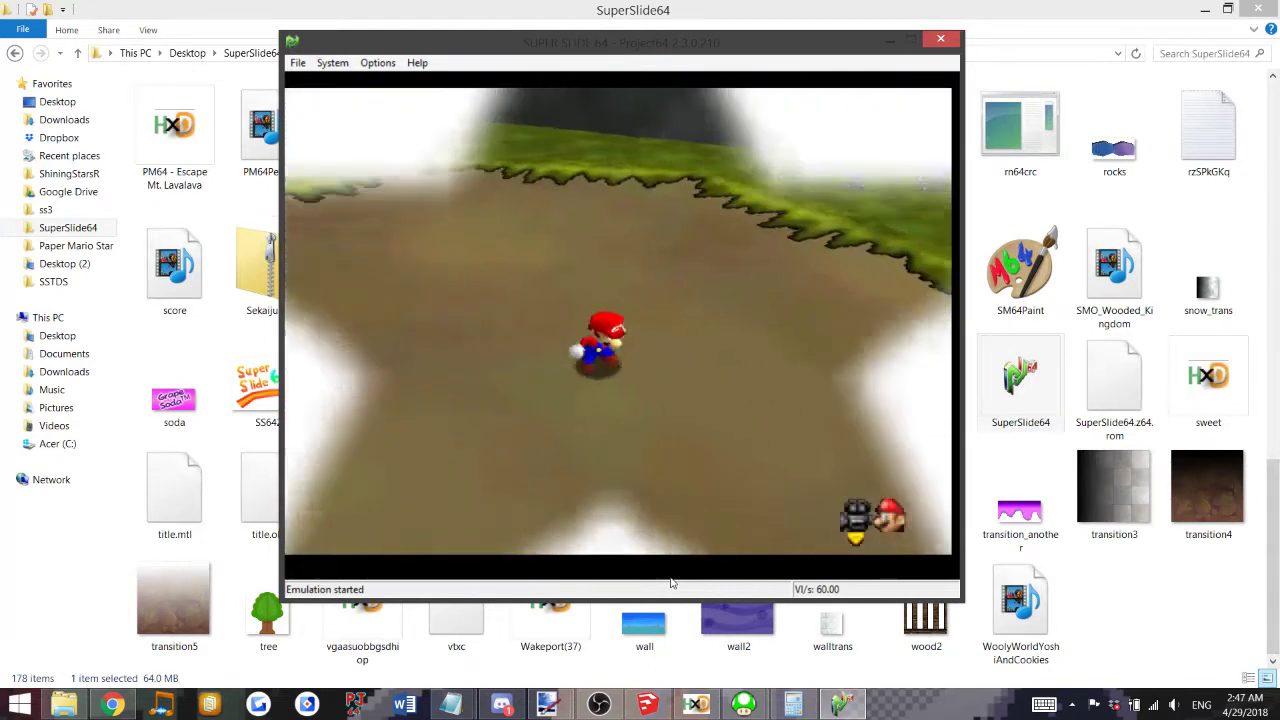
{"action": "key", "text": "Up"}
{"action": "key", "text": "x"}
{"action": "key", "text": "Up"}
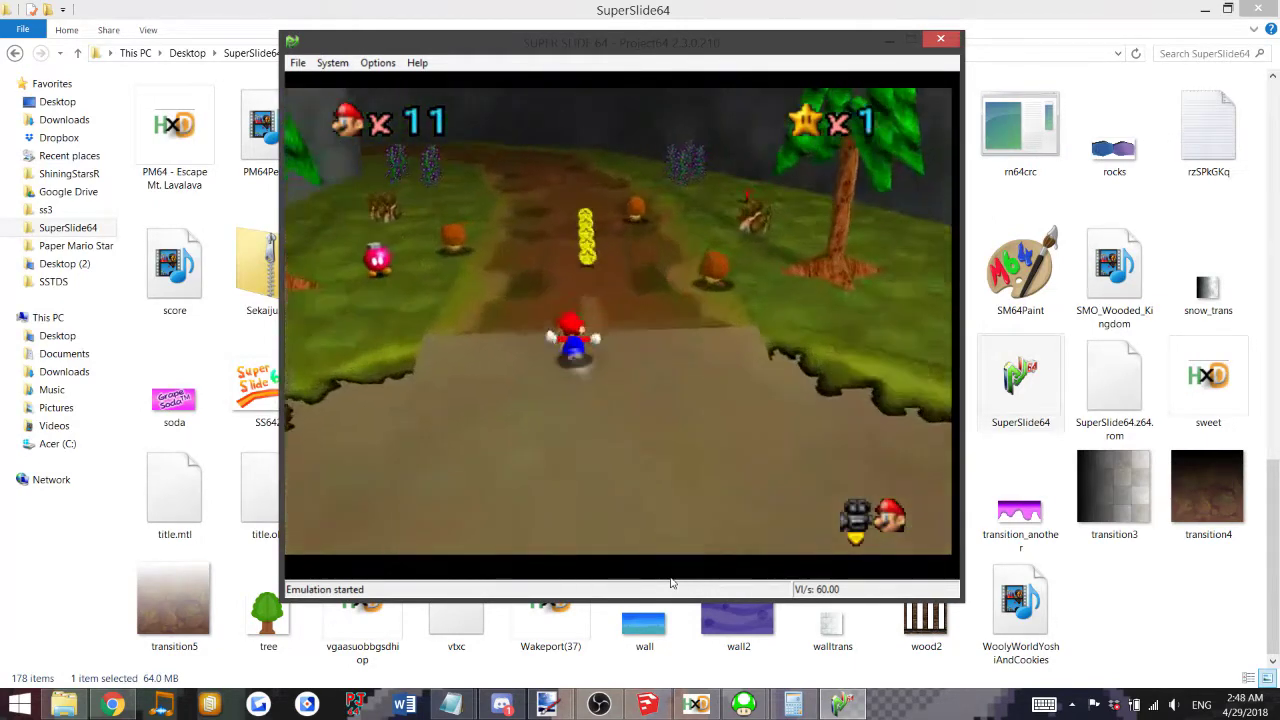
{"action": "key", "text": "x"}
{"action": "key", "text": "Up"}
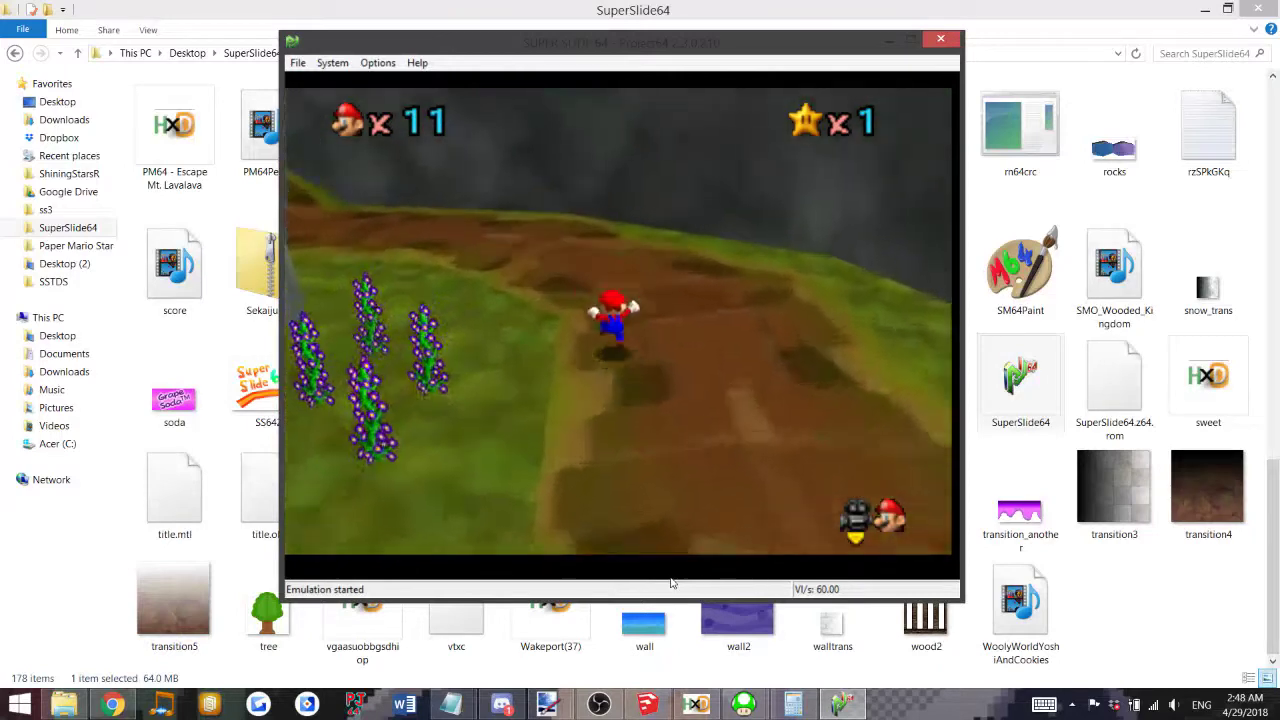
{"action": "key", "text": "x"}
{"action": "key", "text": "x"}
{"action": "key", "text": "Up"}
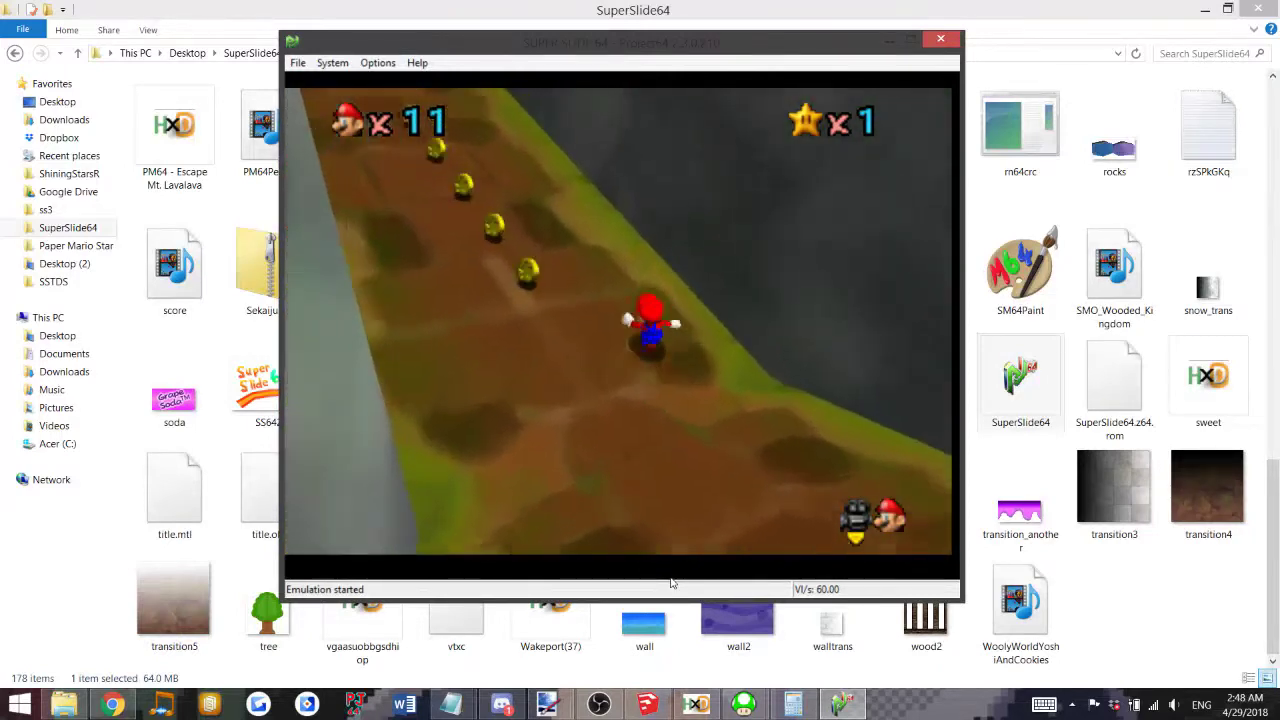
{"action": "key", "text": "x"}
{"action": "key", "text": "x"}
{"action": "key", "text": "Up"}
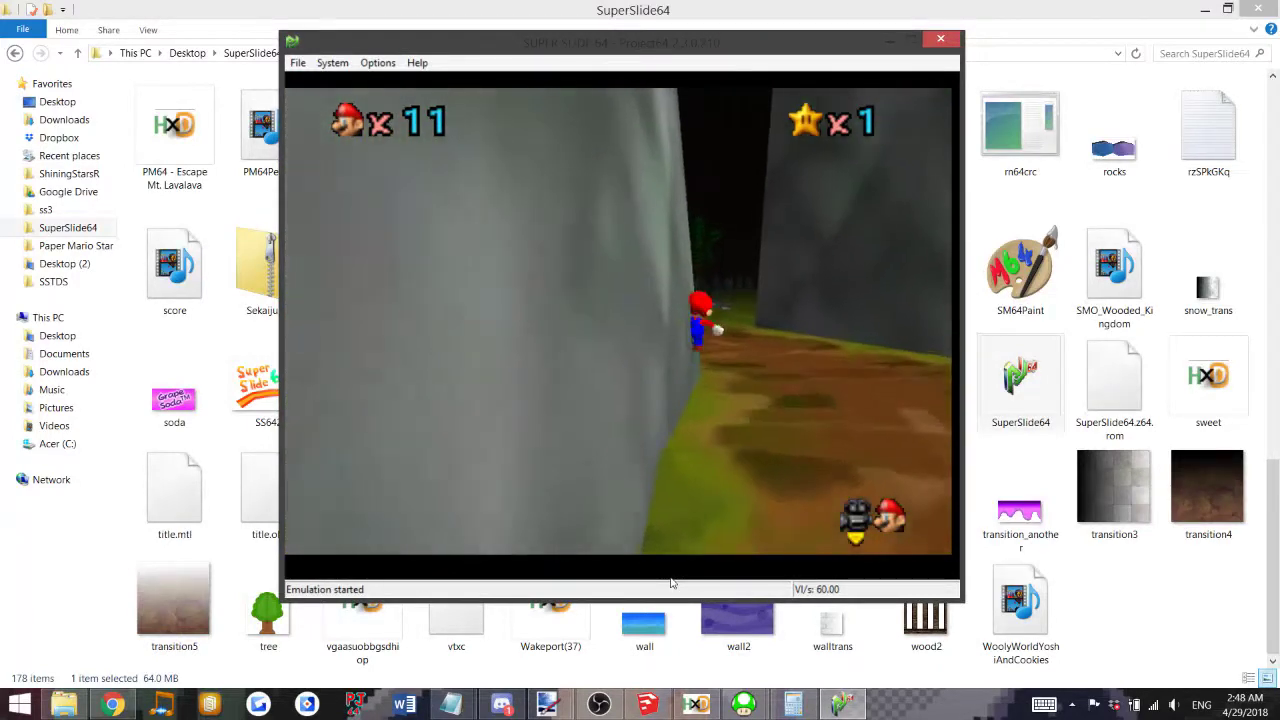
{"action": "key", "text": "x"}
{"action": "key", "text": "Up"}
{"action": "key", "text": "x"}
{"action": "key", "text": "x"}
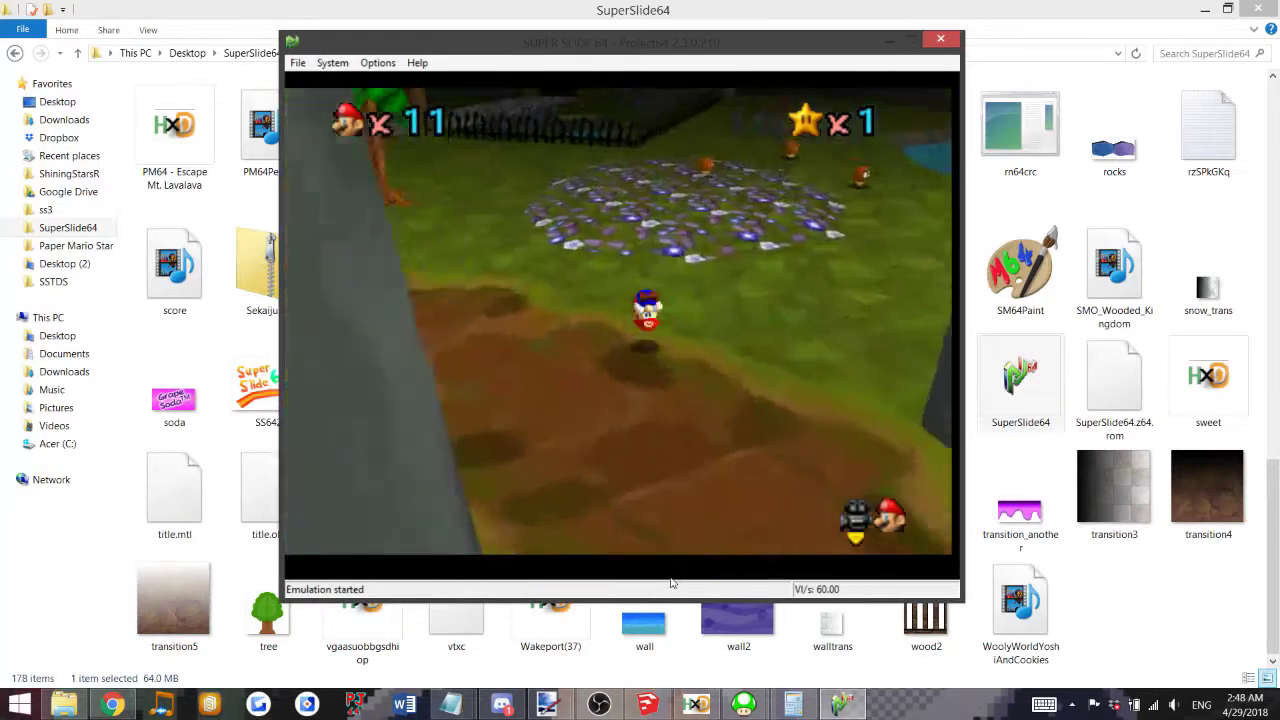
{"action": "key", "text": "Up"}
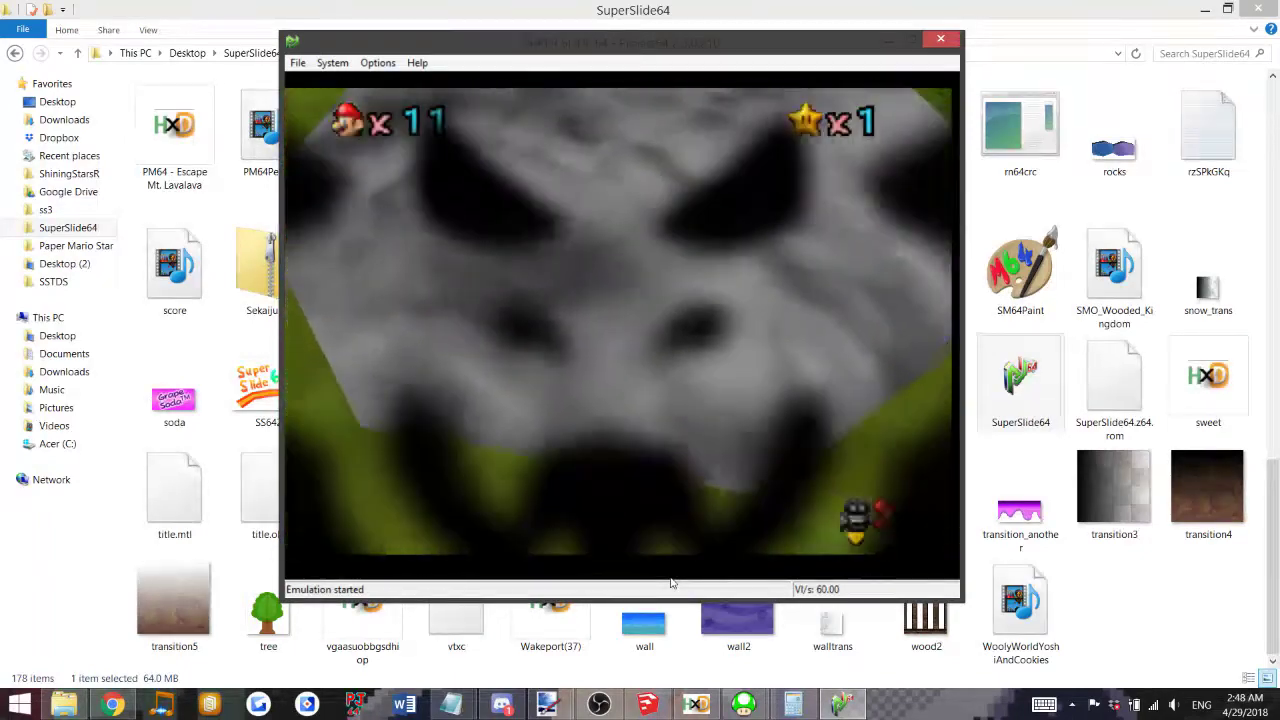
{"action": "key", "text": "Up"}
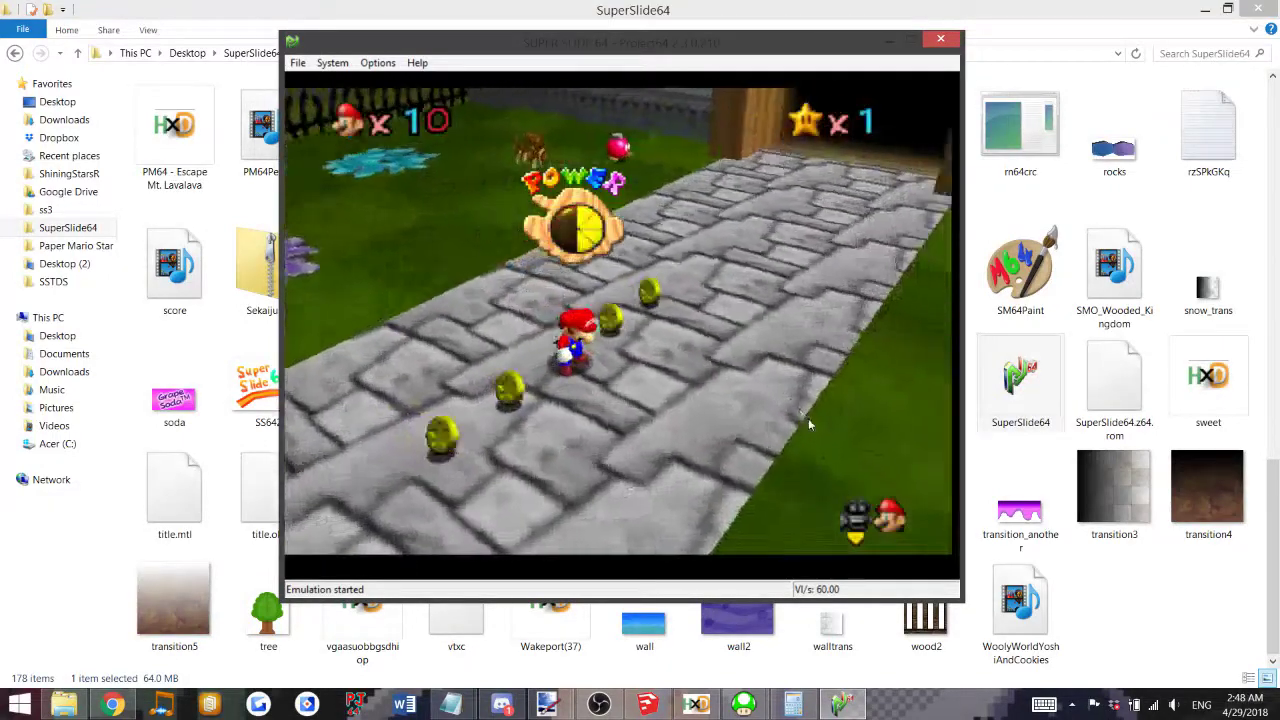
Run Mario off the stone path and through the fenced garden to the large grey rock in SuperSlide64.
{"action": "key", "text": "Up"}
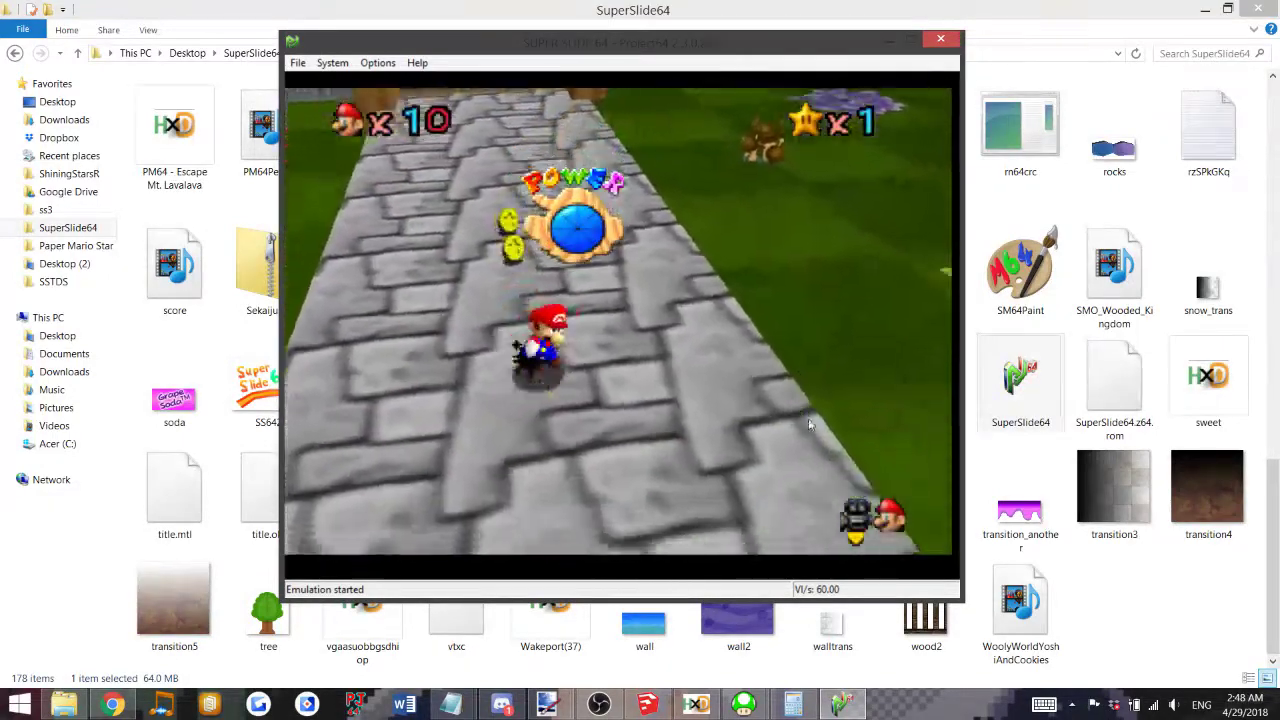
{"action": "key", "text": "Right"}
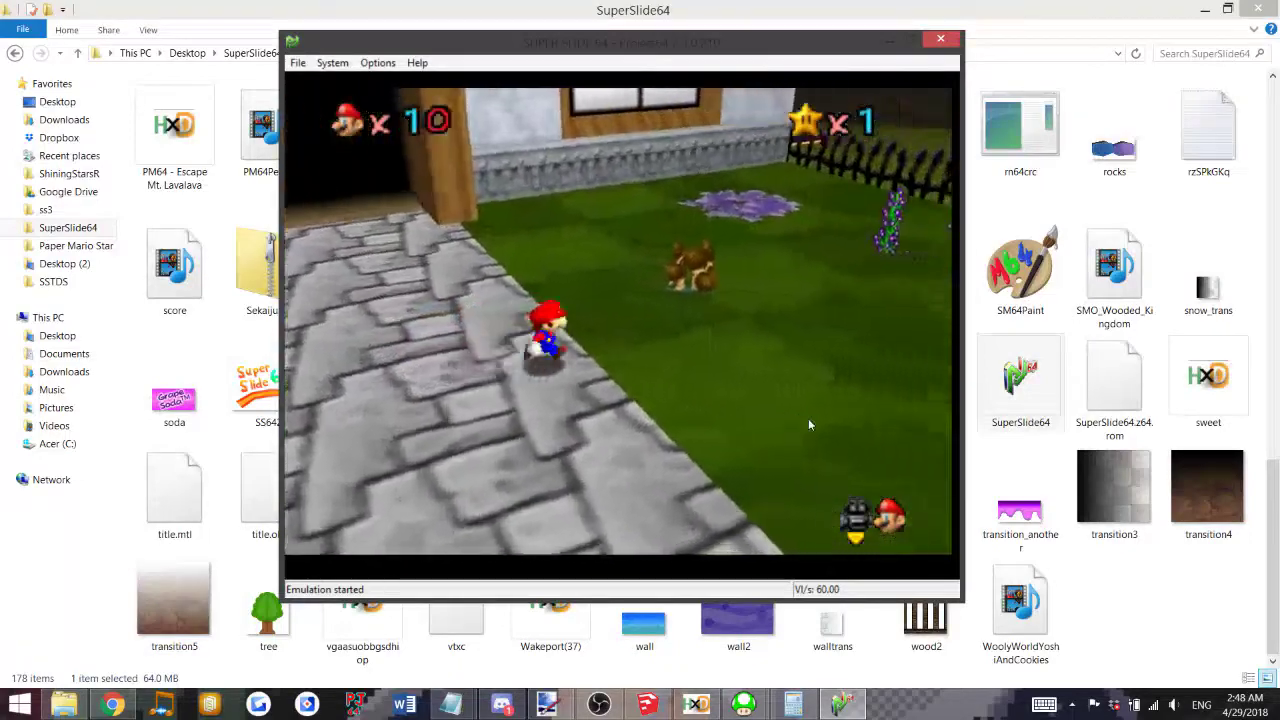
{"action": "key", "text": "Up"}
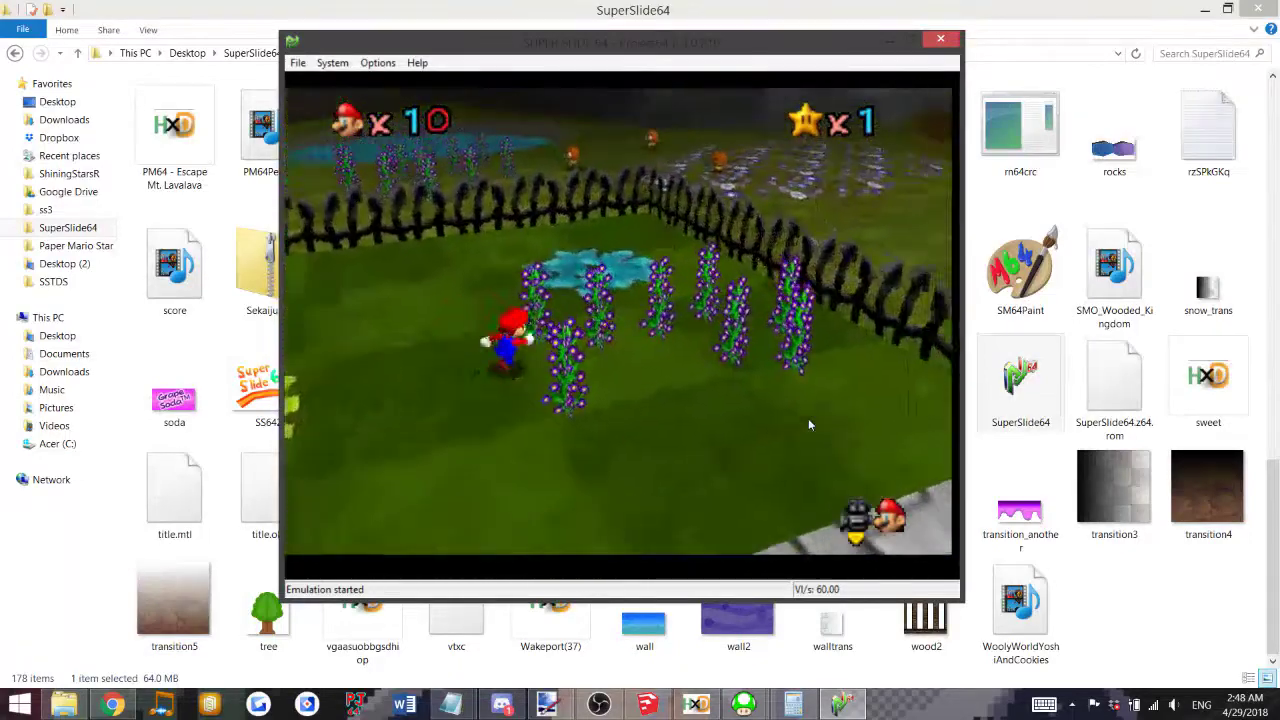
{"action": "key", "text": "Right"}
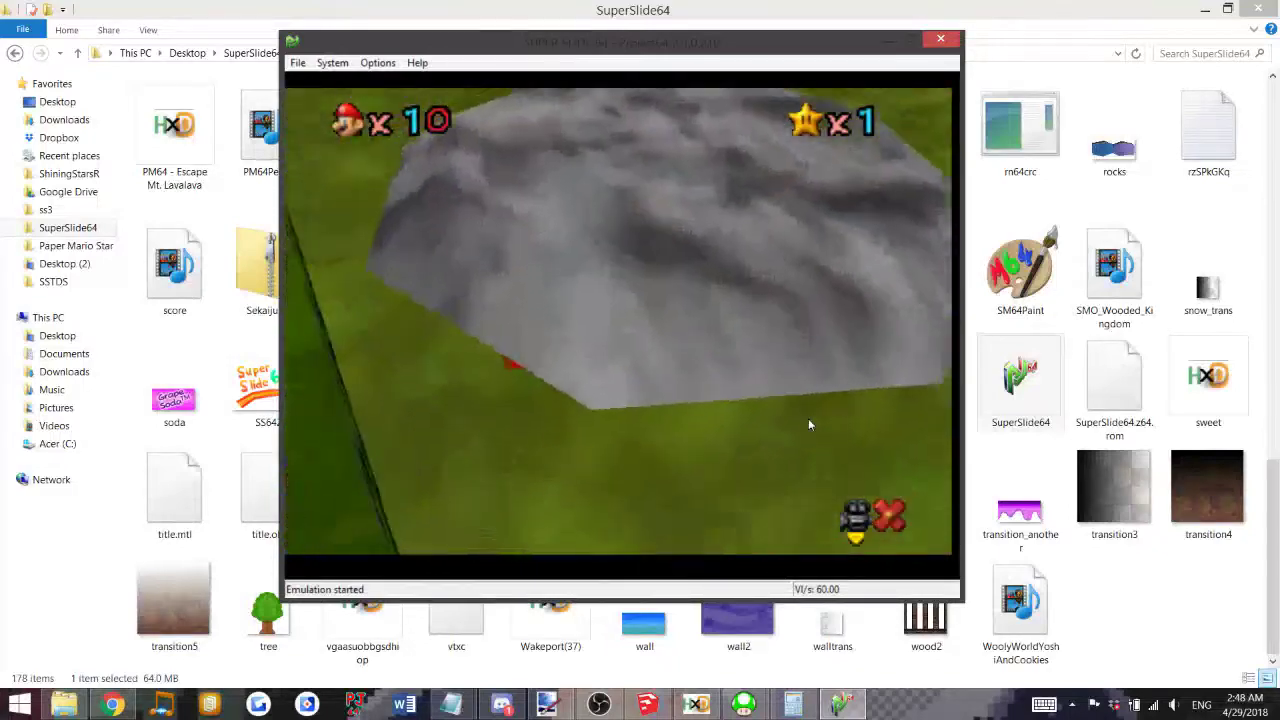
Close the running SuperSlide64 game and launch the ShiningStarsRepainted ROM from the ShiningStarsR folder.
{"action": "left_click", "coordinate": [945, 40]}
{"action": "left_click", "coordinate": [69, 173]}
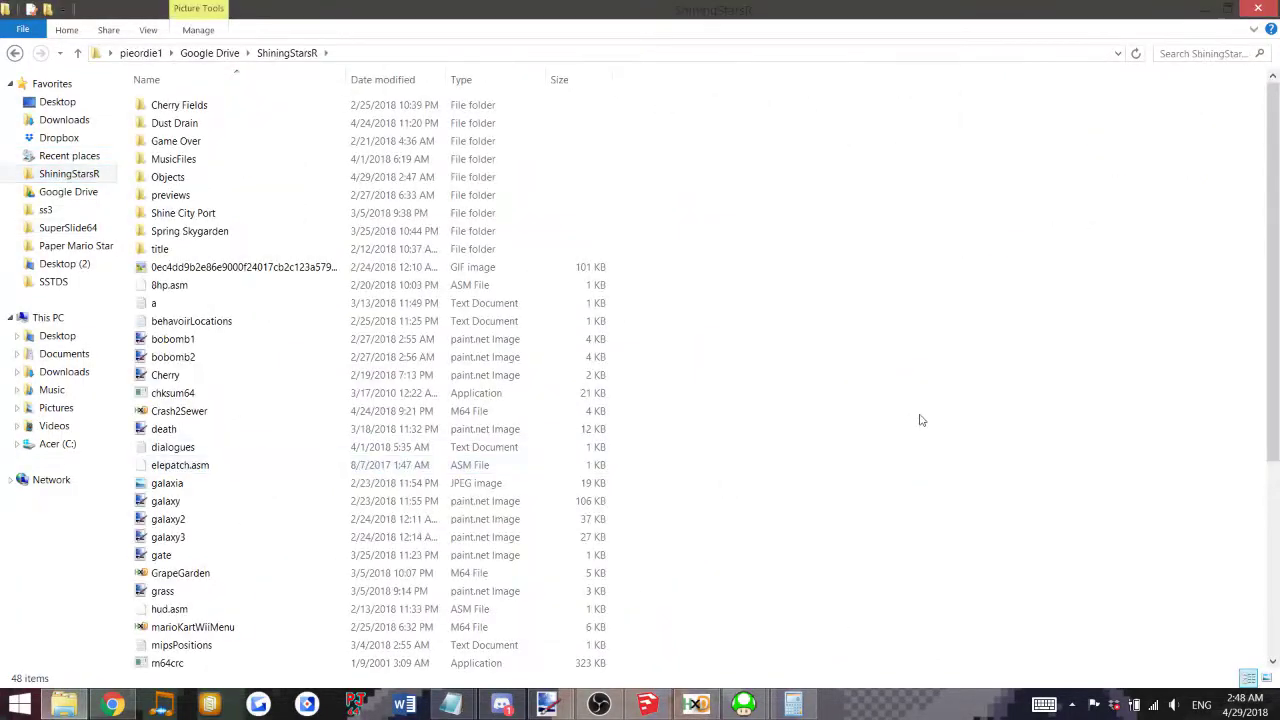
{"action": "scroll", "coordinate": [921, 420], "scroll_direction": "down", "scroll_amount": 5}
{"action": "double_click", "coordinate": [300, 427]}
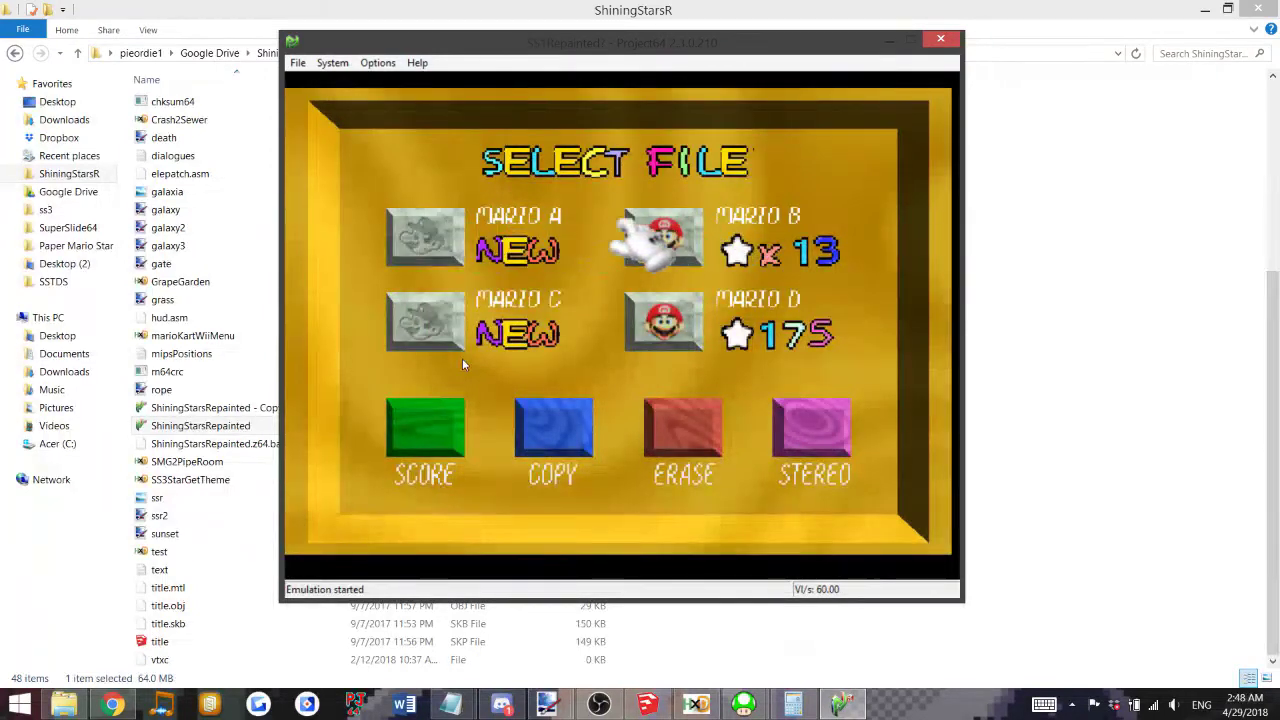
Start the game from the Mario D save file.
{"action": "key", "text": "Right"}
{"action": "key", "text": "Left"}
{"action": "key", "text": "Right"}
{"action": "key", "text": "Down"}
{"action": "key", "text": "x"}
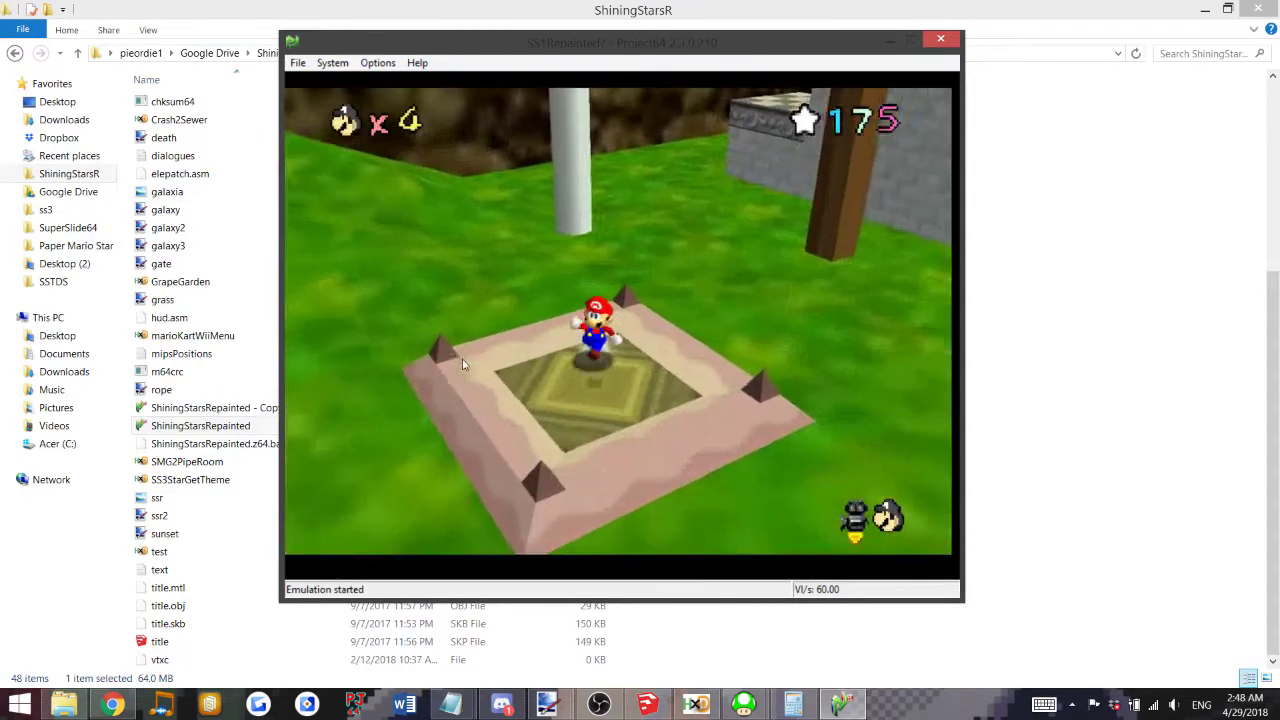
Run Mario over the wooden bridge to the lava pool, and jump onto a round wooden platform and back to shore.
{"action": "key", "text": "Right"}
{"action": "key", "text": "x"}
{"action": "key", "text": "Up"}
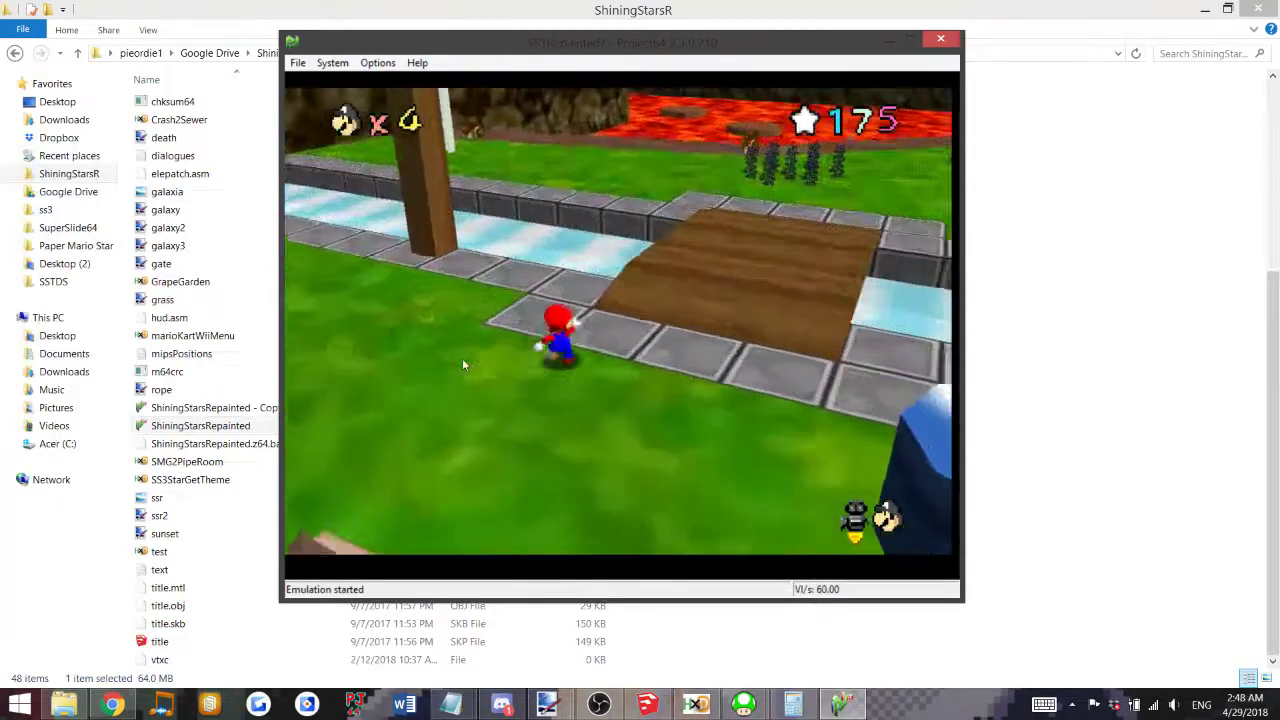
{"action": "key", "text": "x"}
{"action": "key", "text": "Up"}
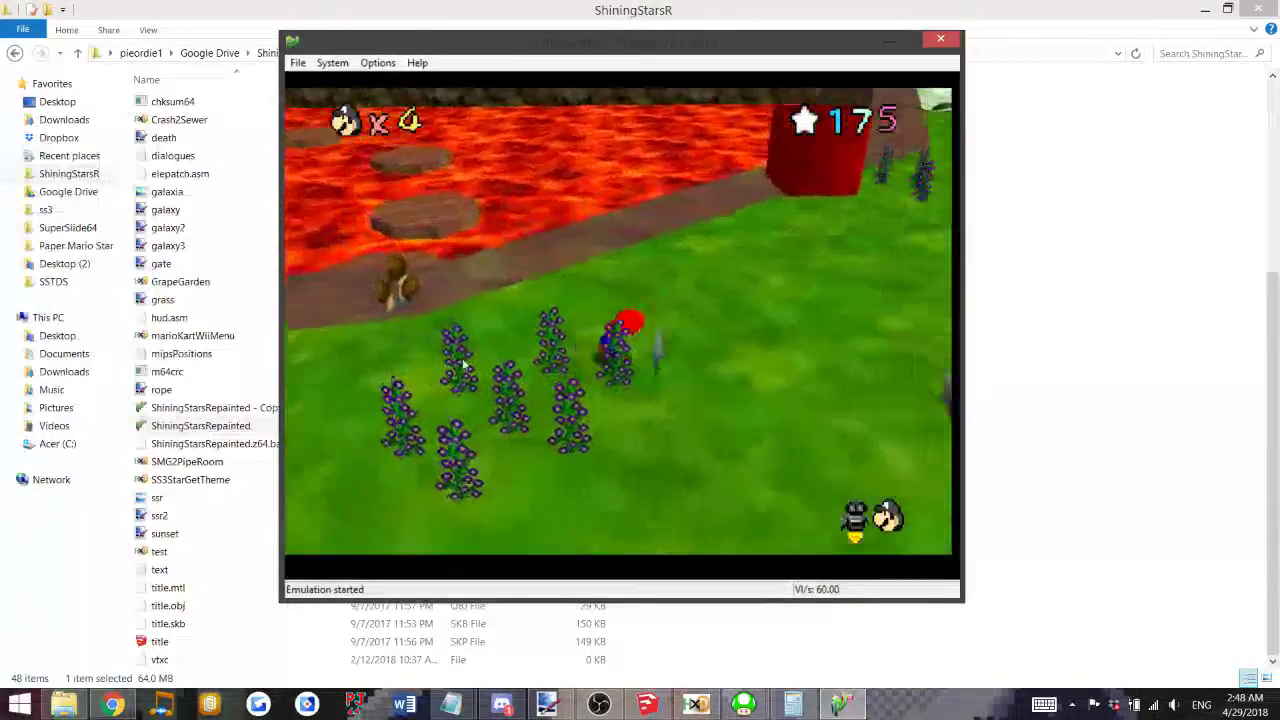
{"action": "key", "text": "Up"}
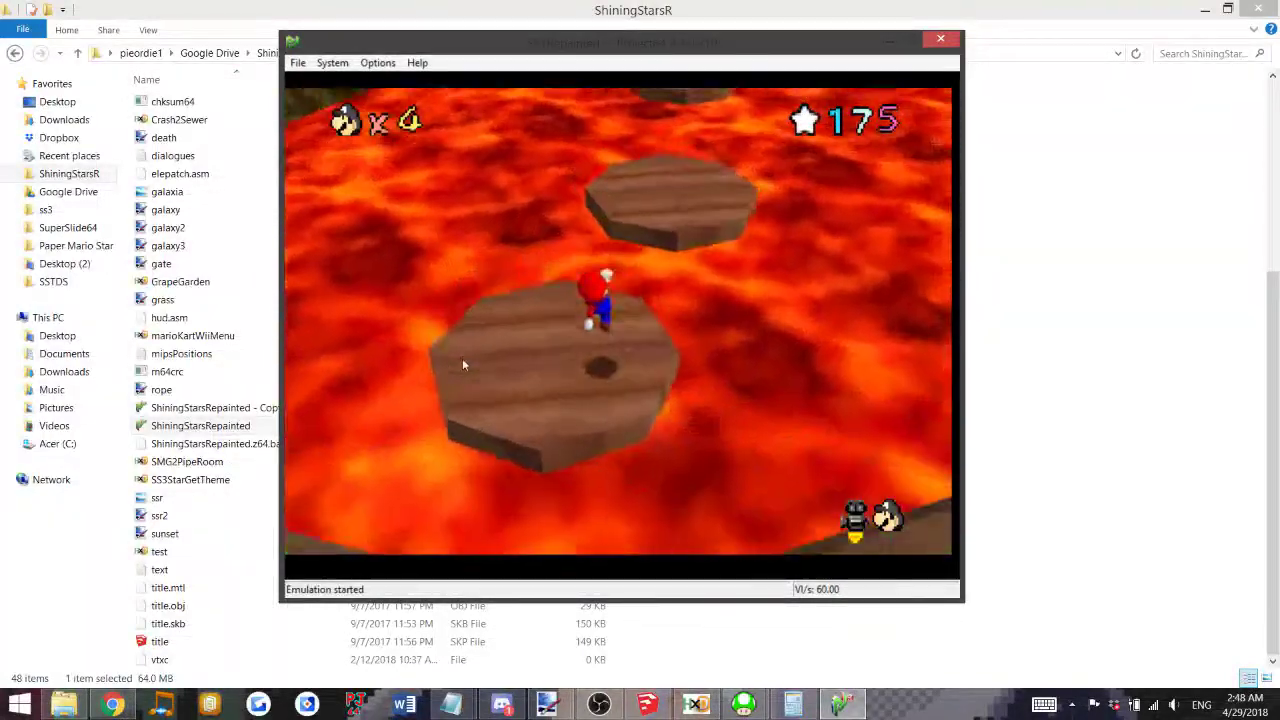
{"action": "key", "text": "Down"}
{"action": "key", "text": "x"}
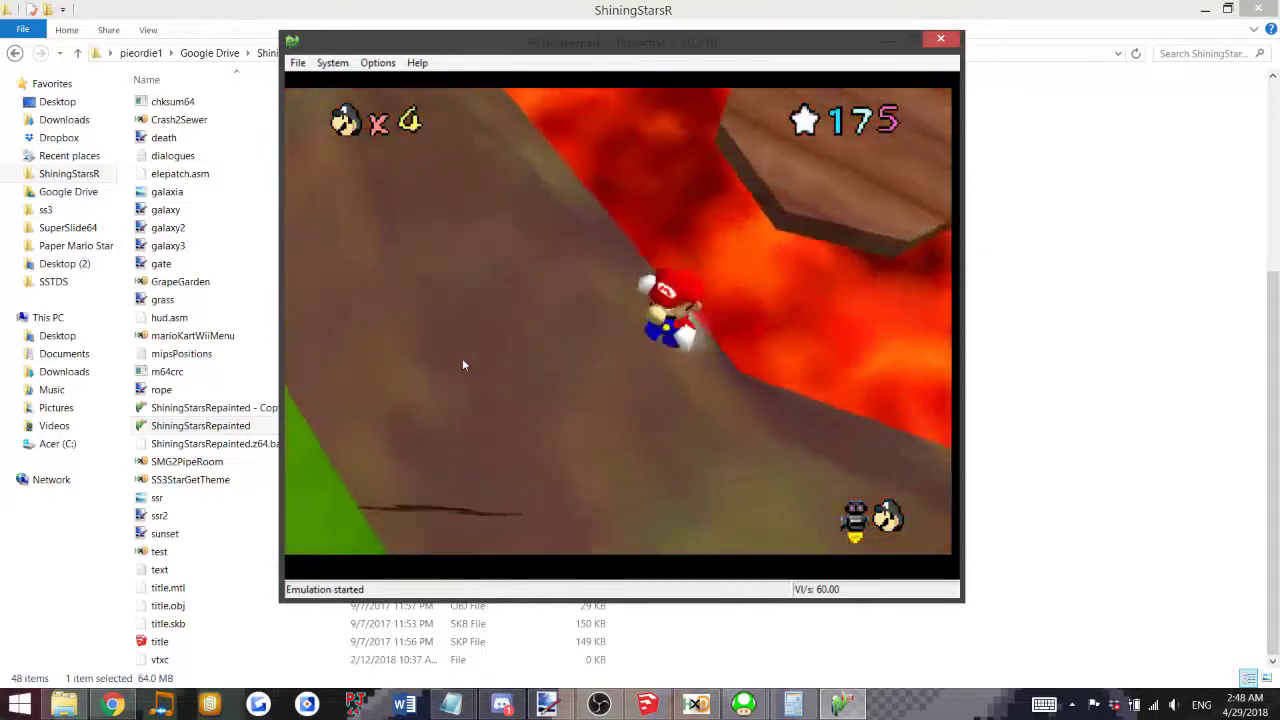
Run Mario past the fountain and hedge, across the road and onto the first stone platform in the water.
{"action": "key", "text": "x"}
{"action": "key", "text": "Up"}
{"action": "key", "text": "Up"}
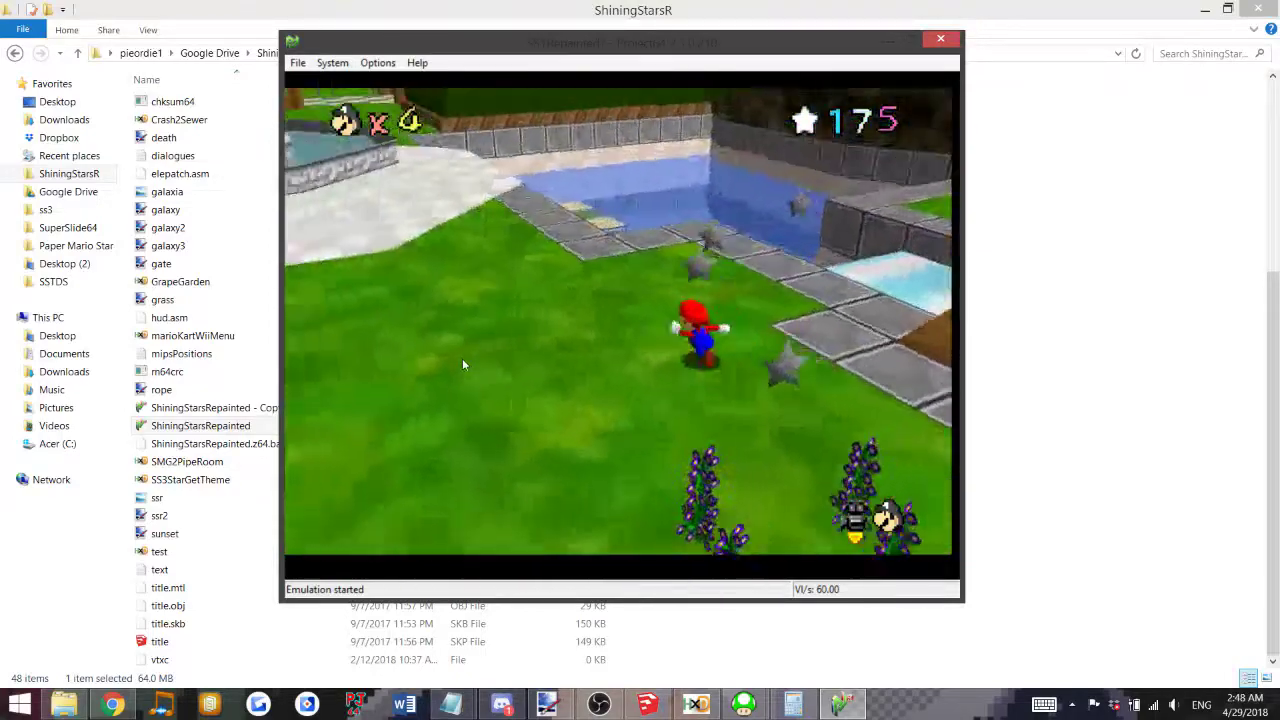
{"action": "key", "text": "Up"}
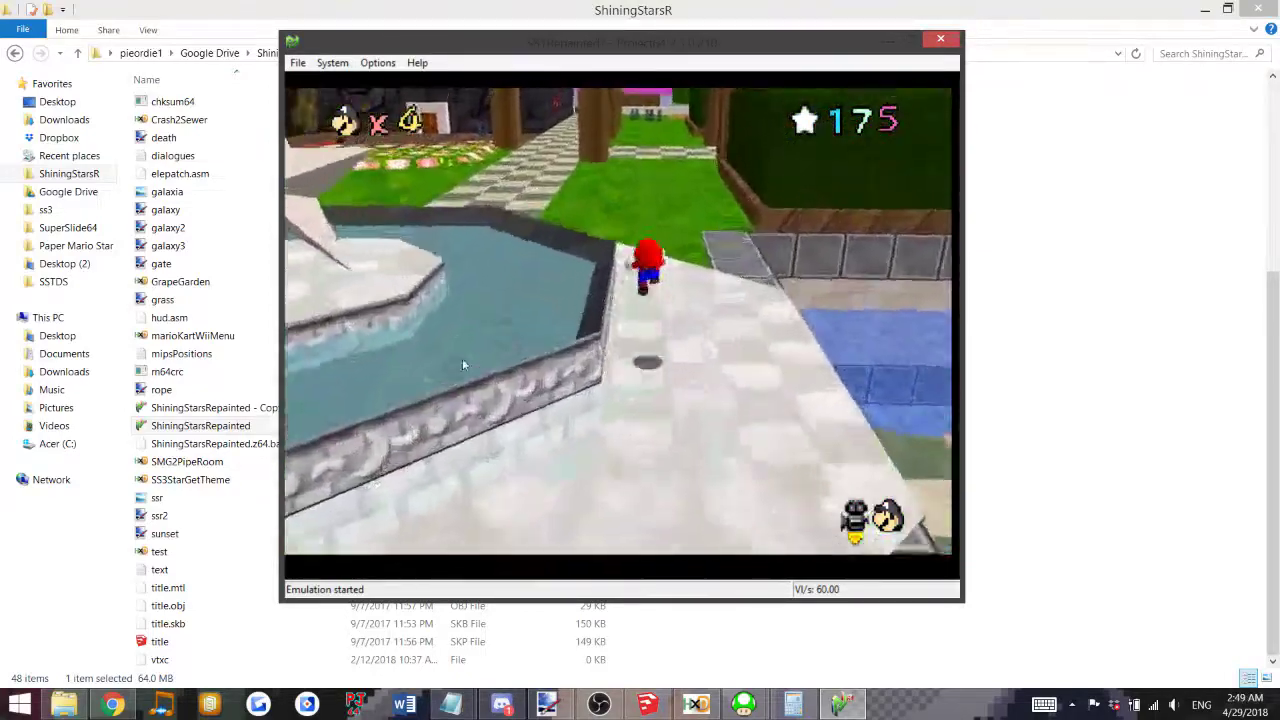
{"action": "key", "text": "Up"}
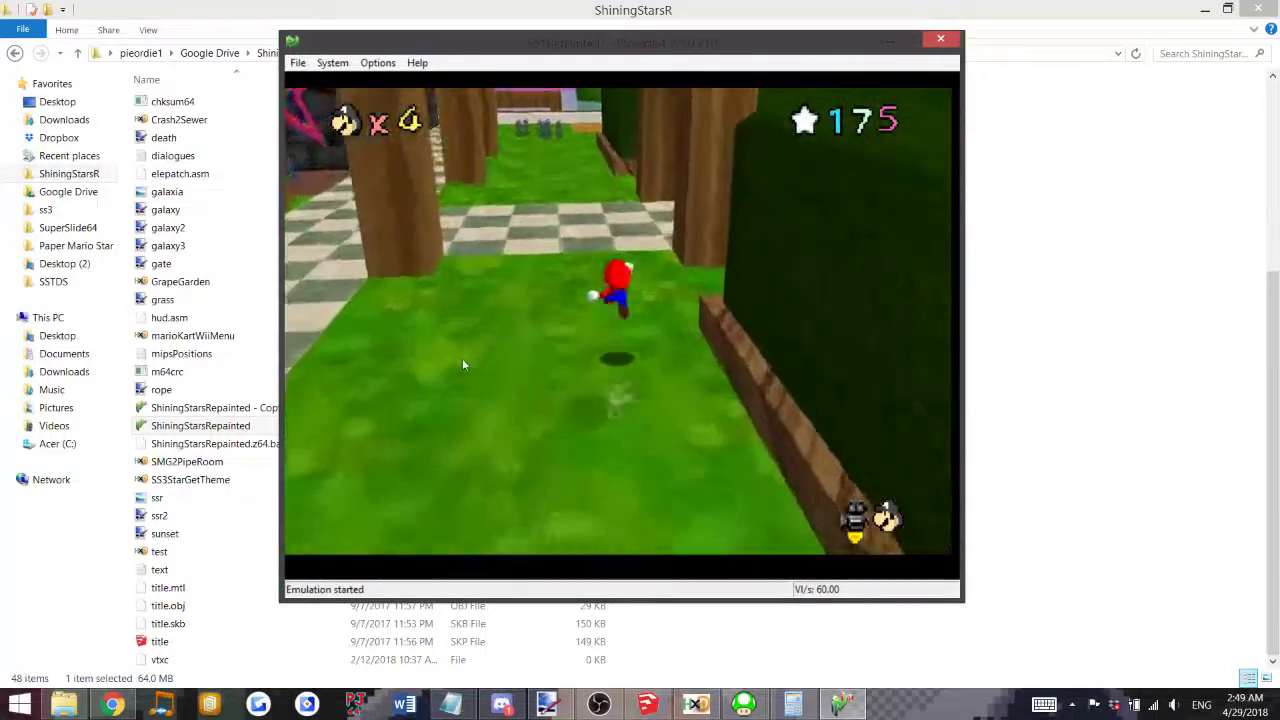
{"action": "key", "text": "Up"}
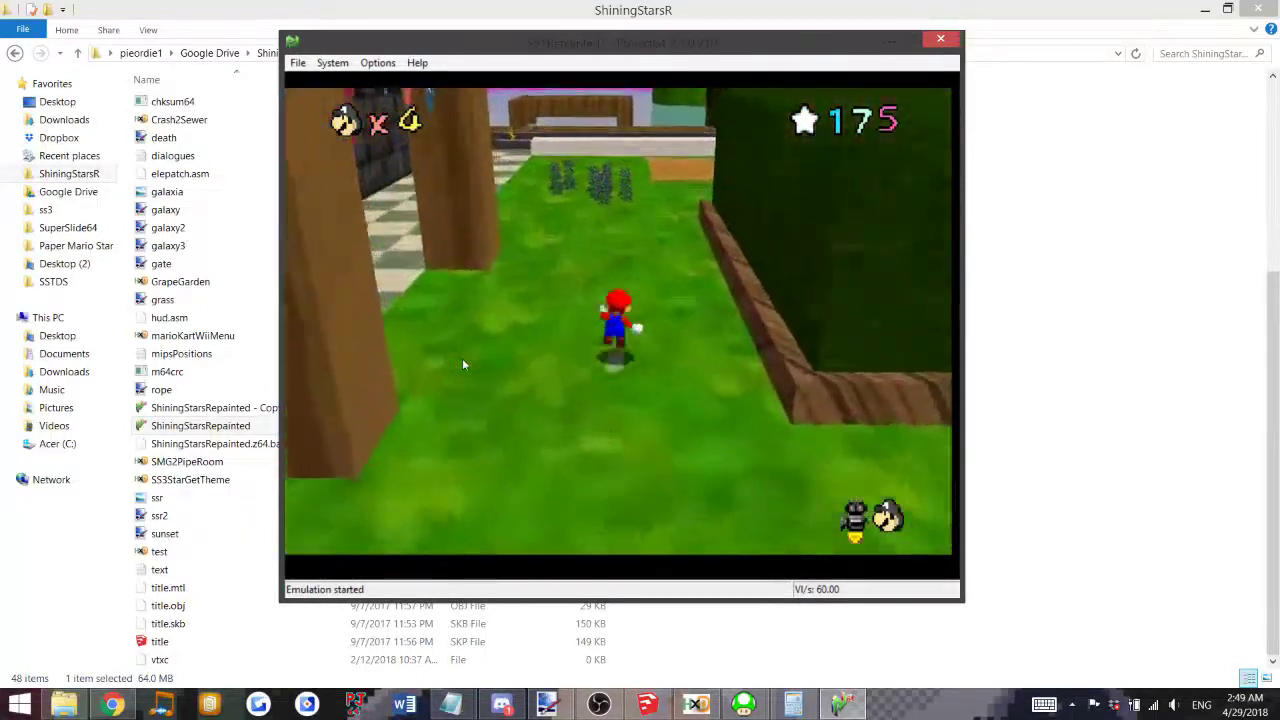
{"action": "key", "text": "Up"}
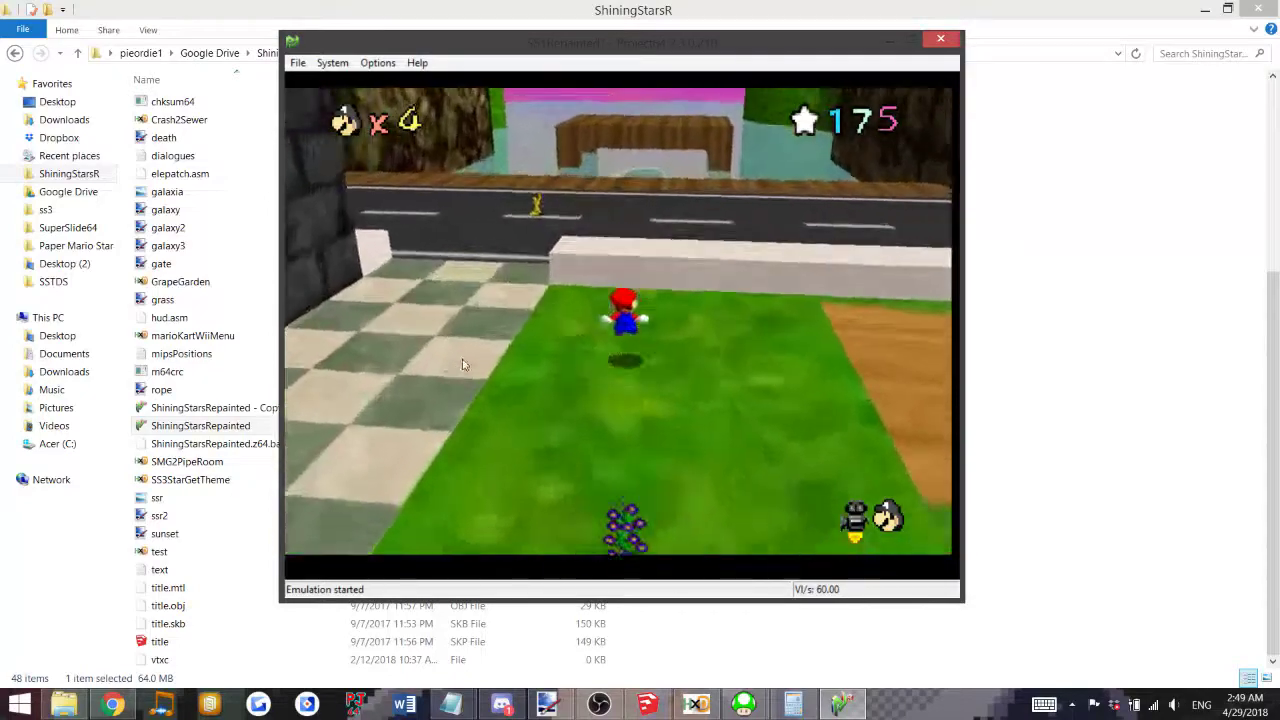
{"action": "key", "text": "Up"}
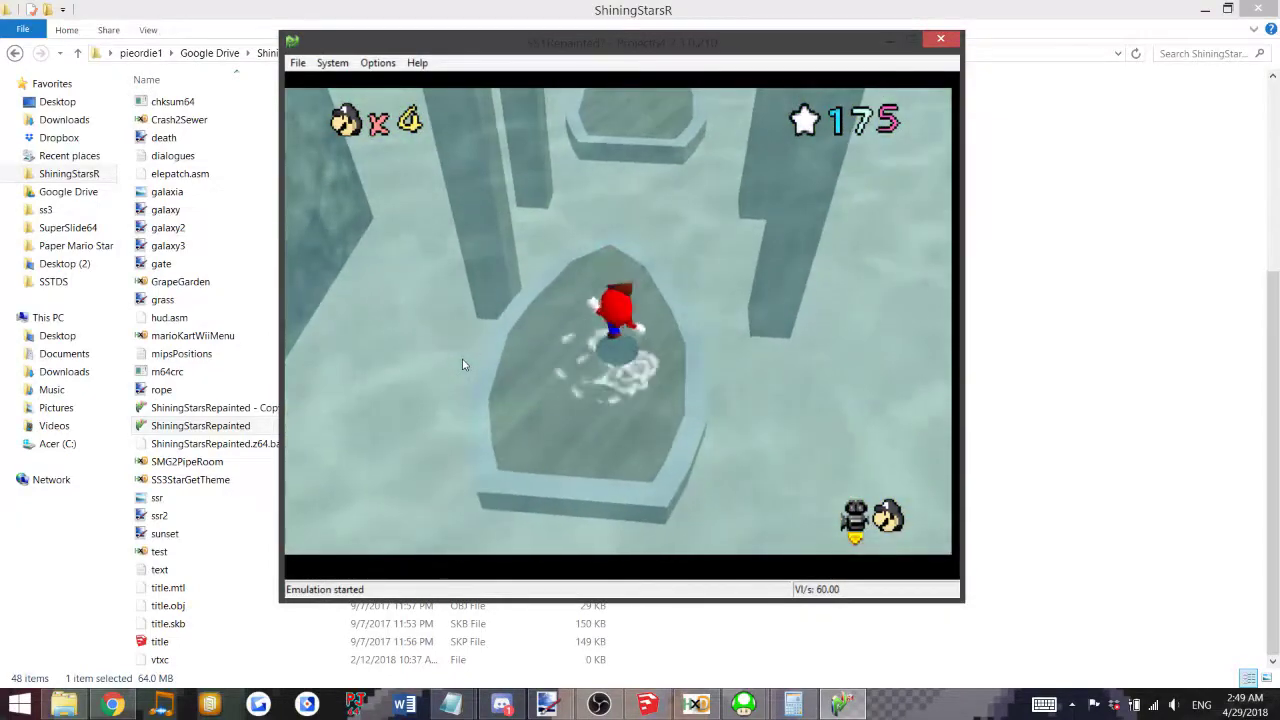
Jump Mario back and forth between the stone platforms under the wooden arch to test their collision.
{"action": "key", "text": "x"}
{"action": "key", "text": "Up"}
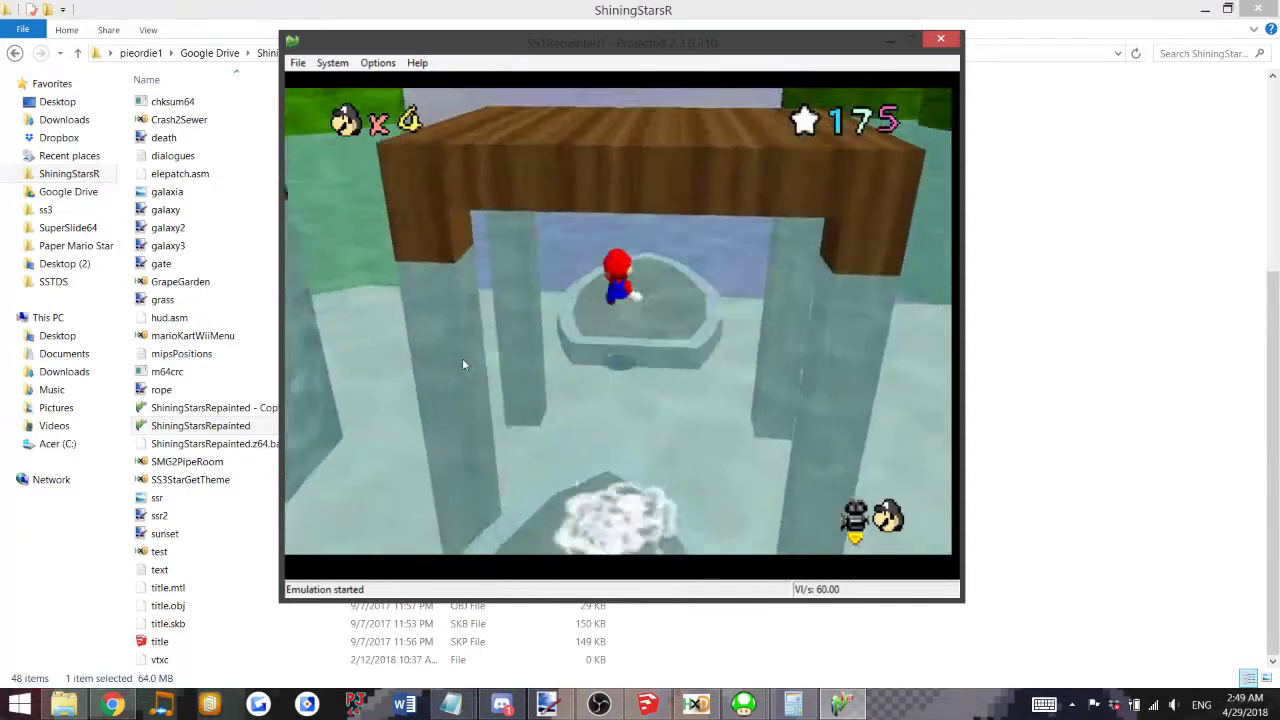
{"action": "key", "text": "Down"}
{"action": "key", "text": "x"}
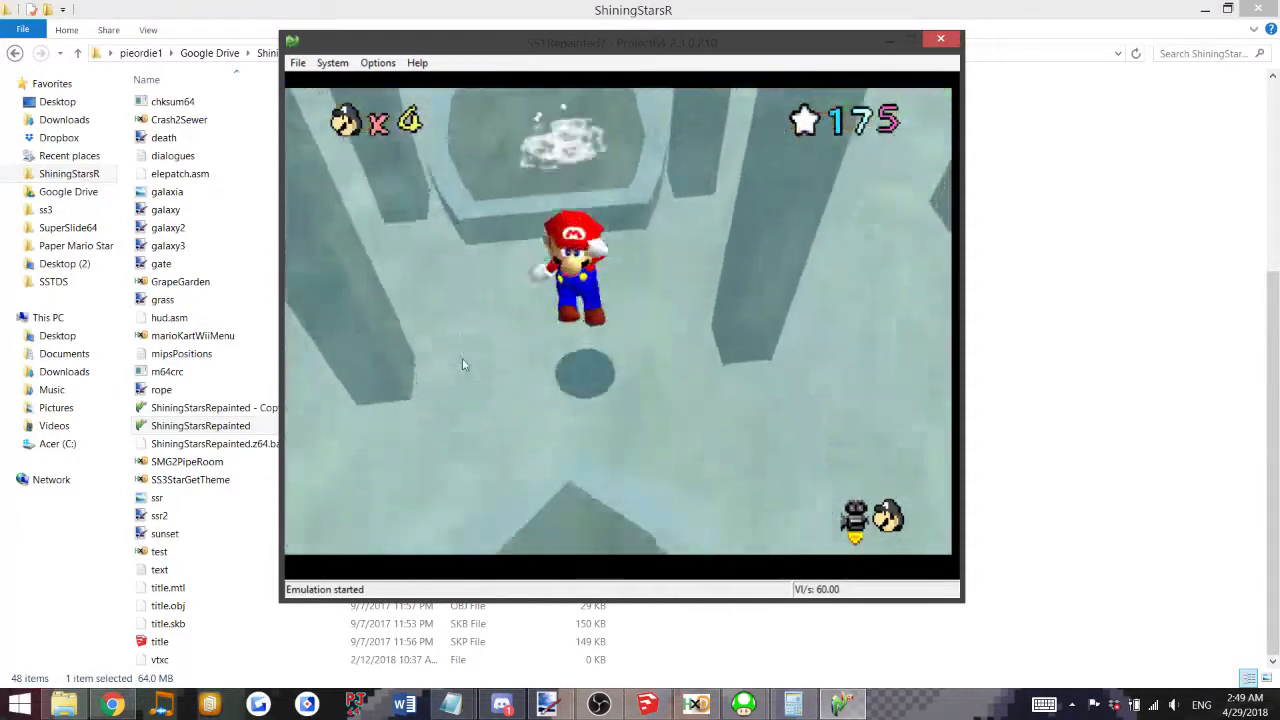
{"action": "key", "text": "x"}
{"action": "key", "text": "Up"}
Bring Mario back from the water platforms and run him along the hedge to the dirt slope.
{"action": "key", "text": "x"}
{"action": "key", "text": "Up"}
{"action": "key", "text": "x"}
{"action": "key", "text": "Up"}
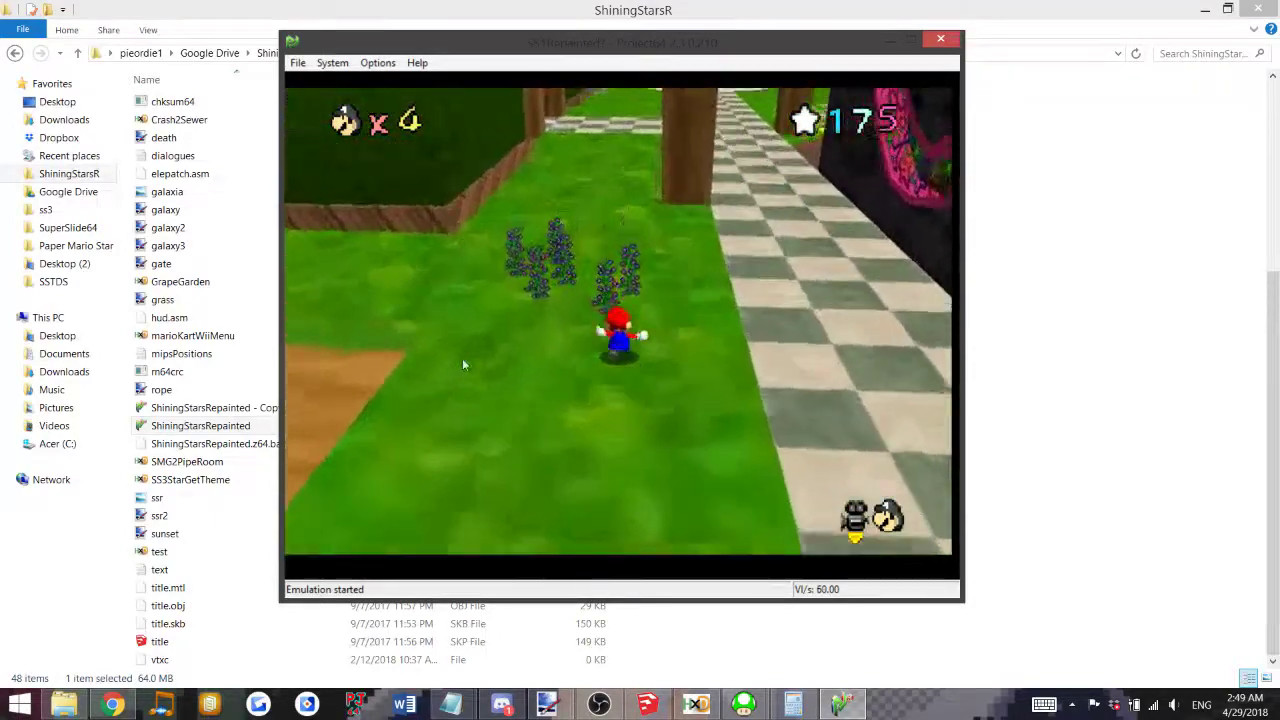
{"action": "key", "text": "Up"}
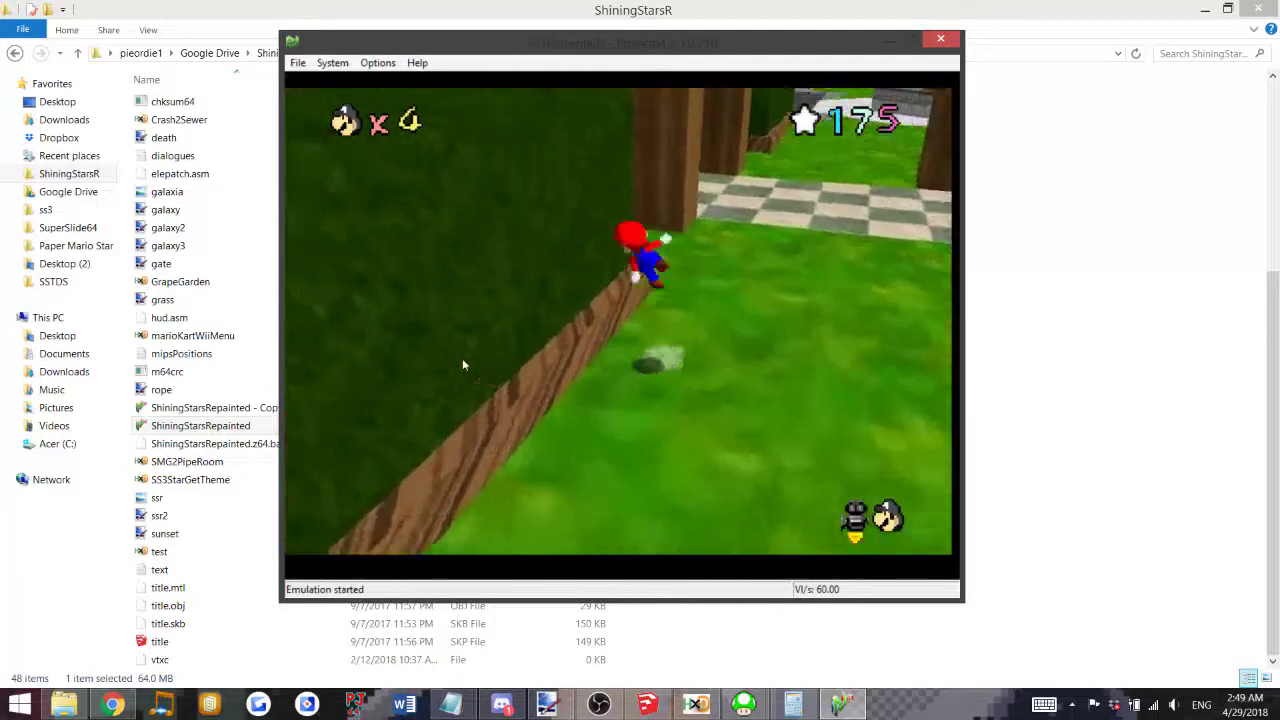
{"action": "key", "text": "x"}
{"action": "key", "text": "Up"}
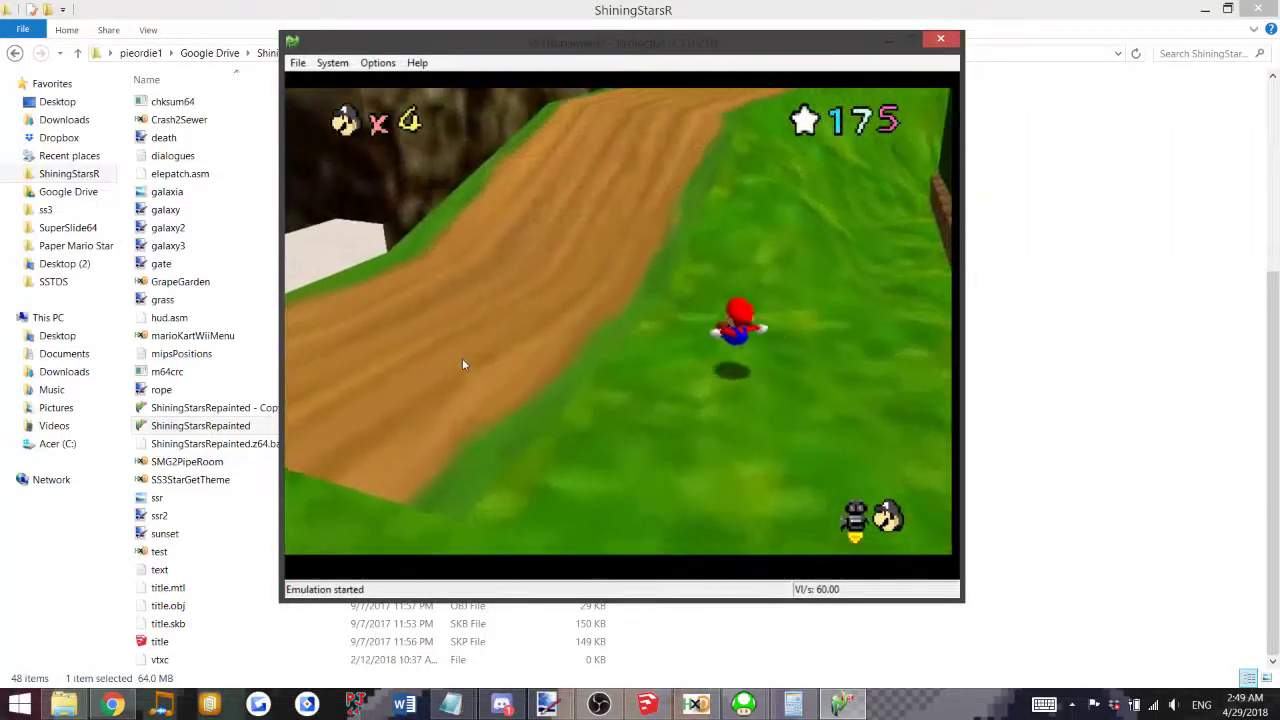
Run Mario up the dirt slope along the cliff to the checkered walkway.
{"action": "key", "text": "Up"}
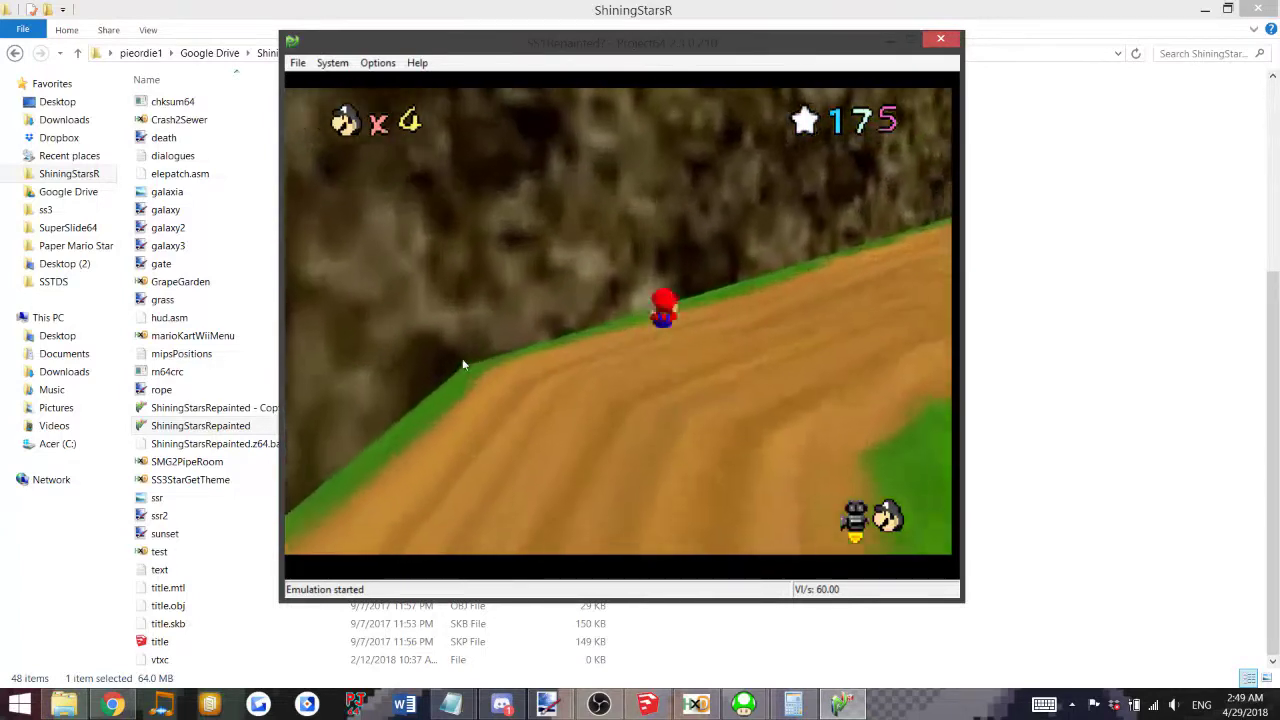
{"action": "key", "text": "Up"}
{"action": "key", "text": "x"}
{"action": "key", "text": "x"}
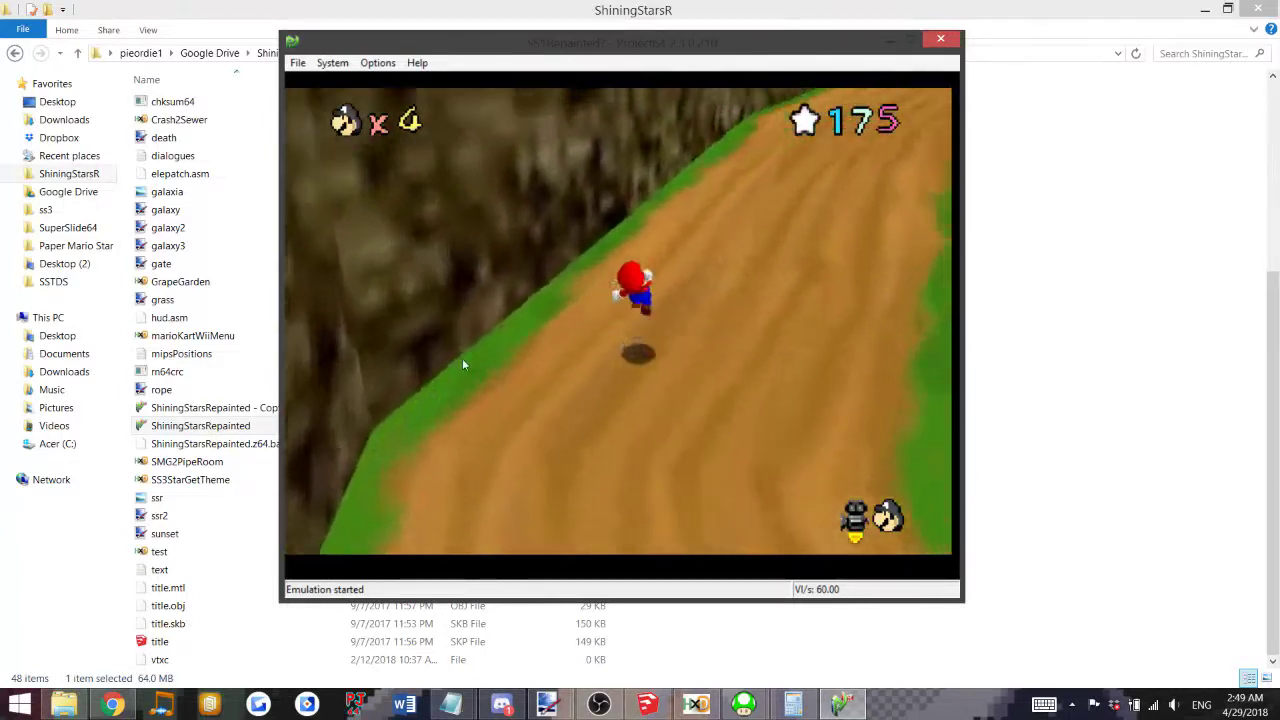
{"action": "key", "text": "Up"}
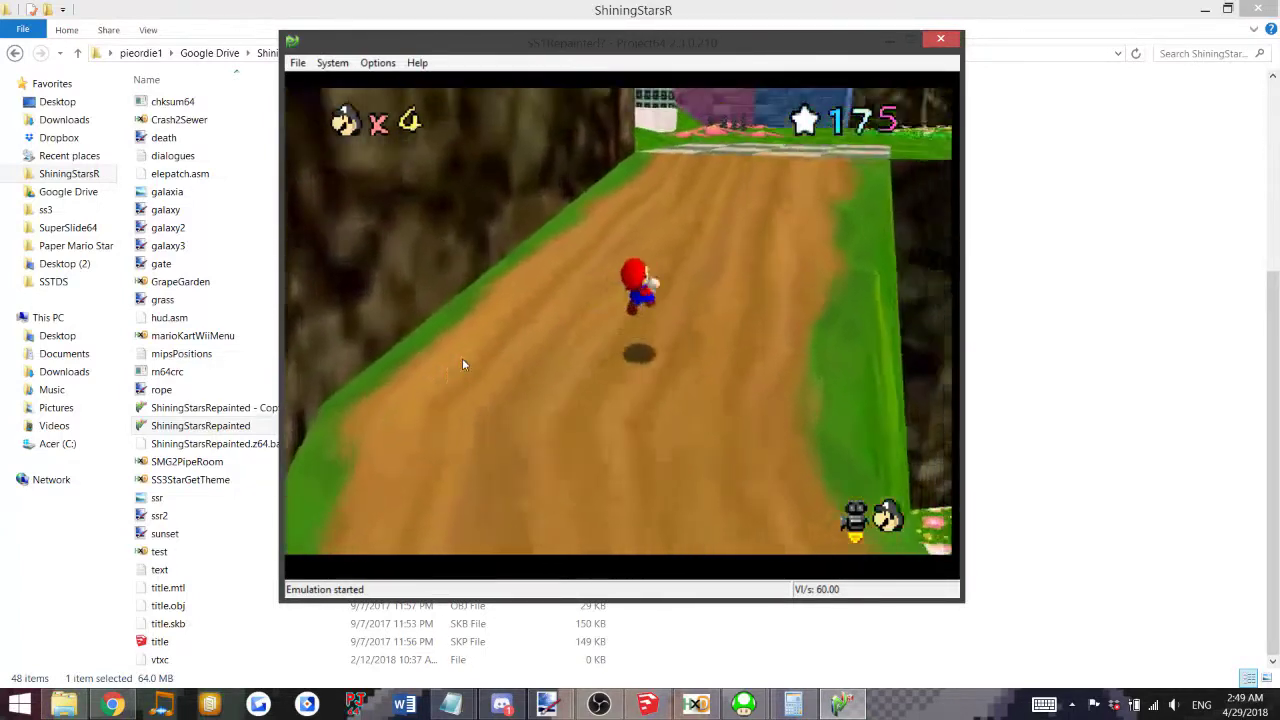
Enter the level through the blue pipe in the flower ring and run Mario along its sandy path.
{"action": "key", "text": "Up"}
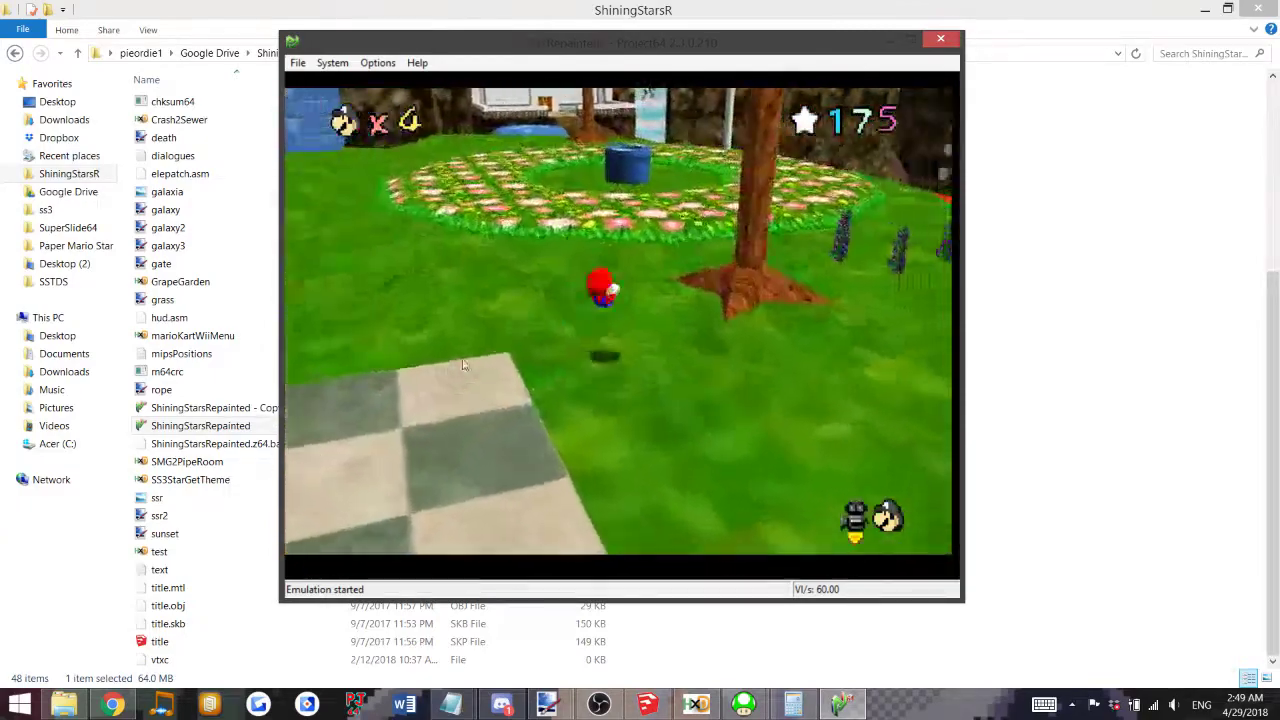
{"action": "key", "text": "Up"}
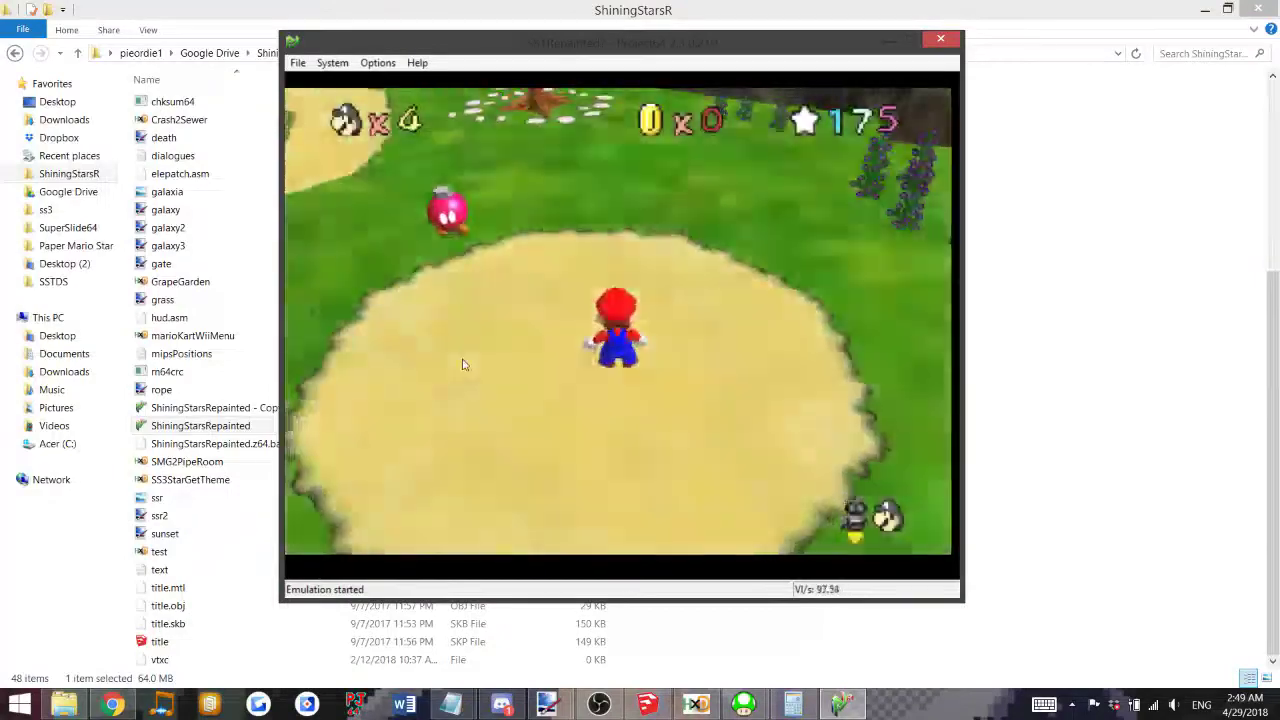
{"action": "key", "text": "Up"}
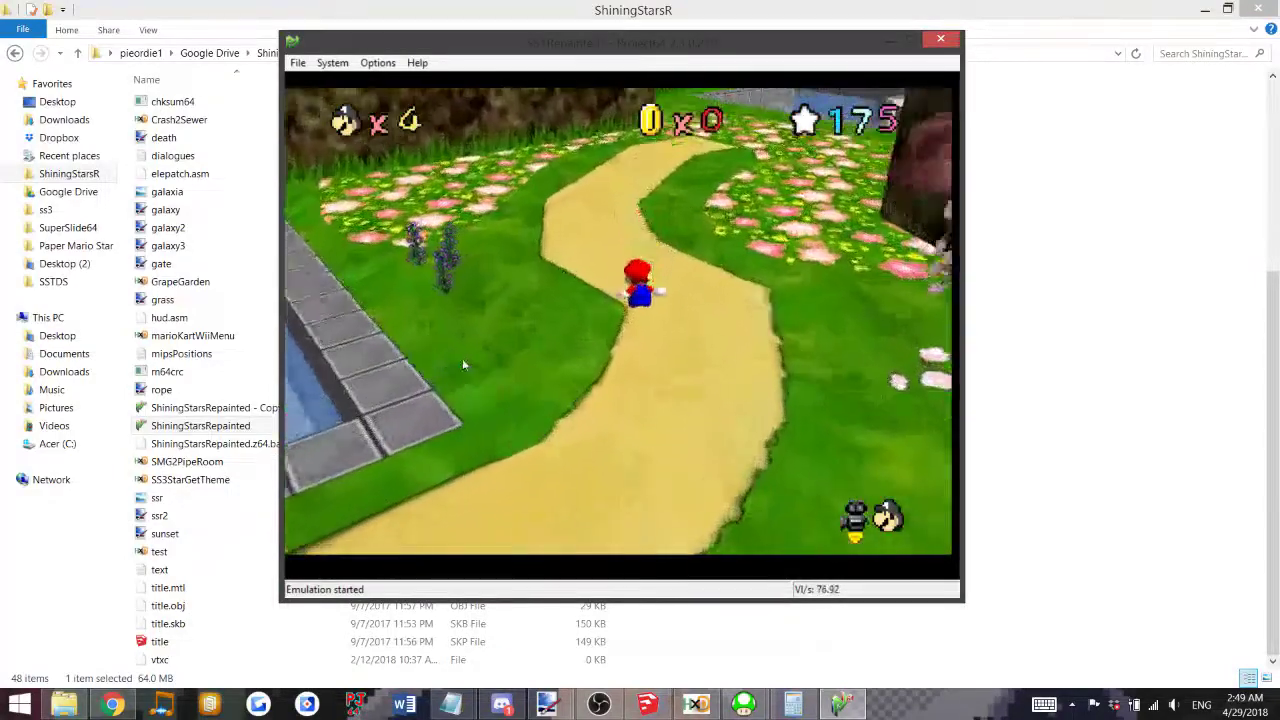